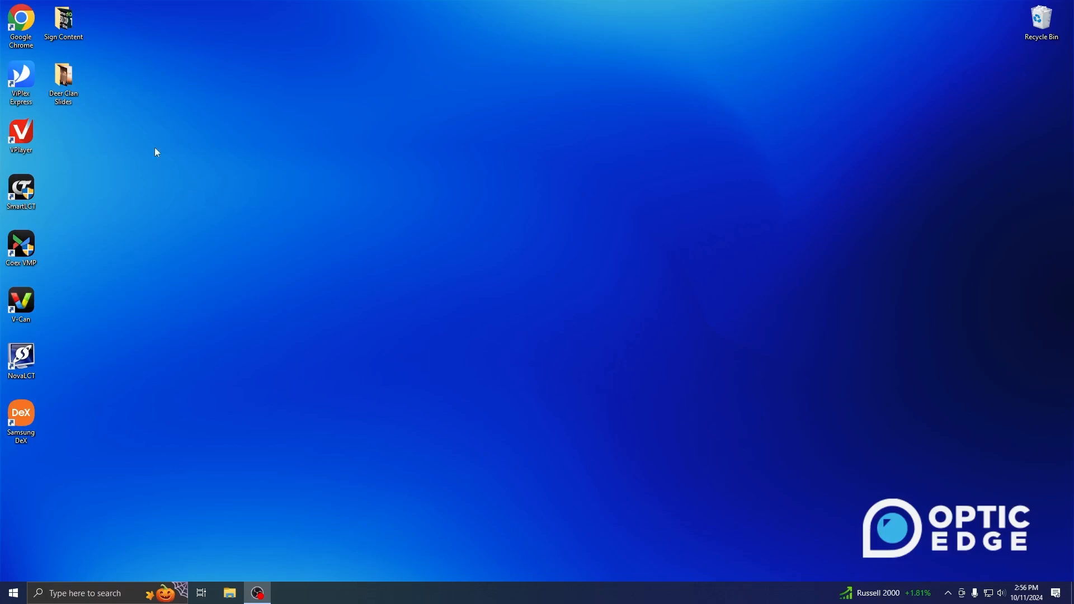
- Launch ViPlex Express and log out of the OEStandupSingle screen
double_click(26, 87)
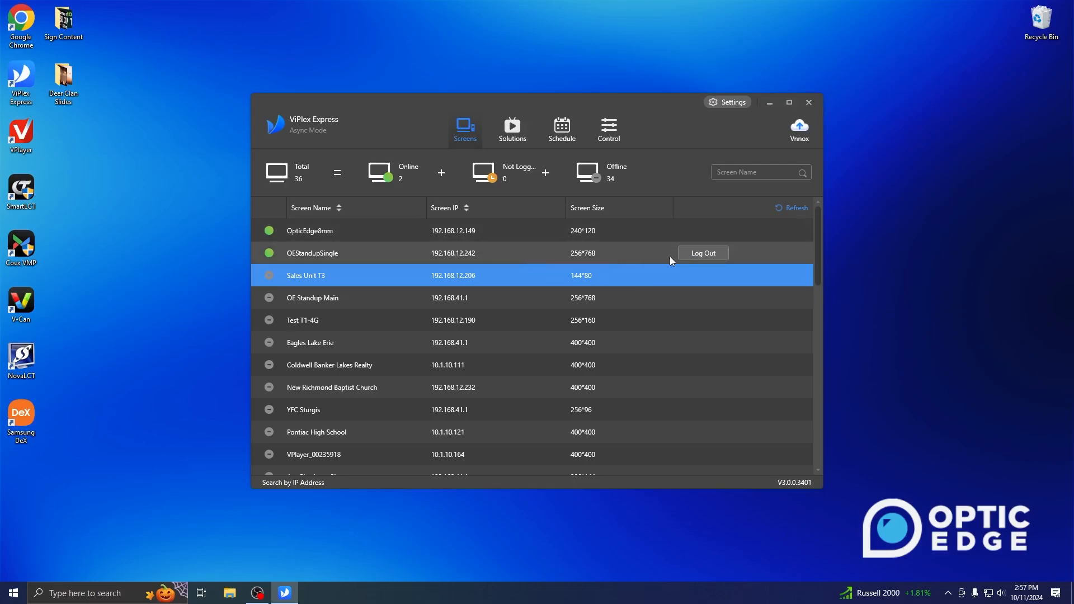
click(695, 257)
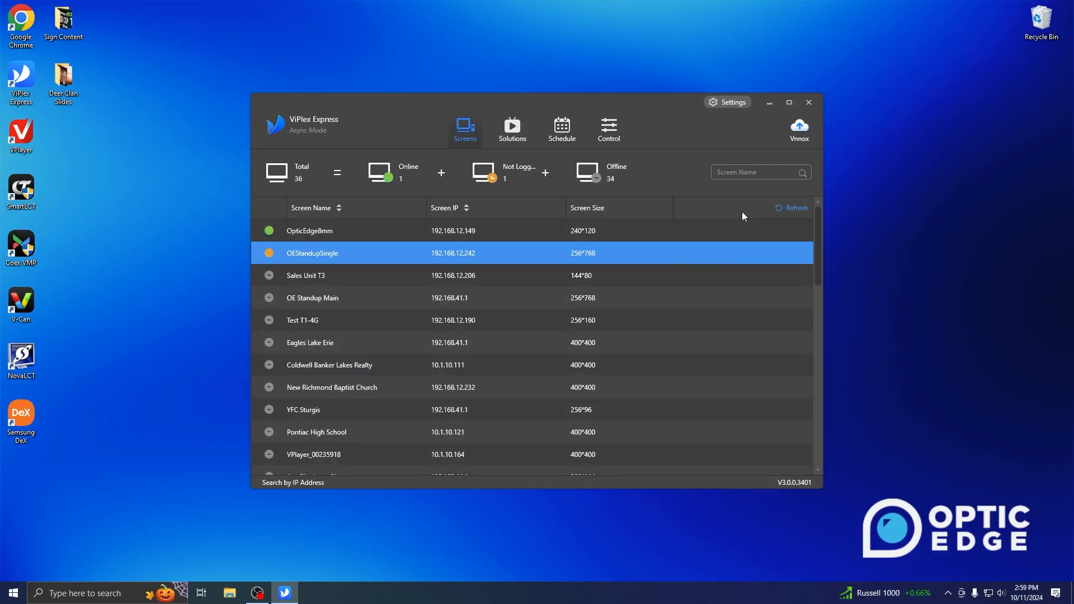
click(725, 104)
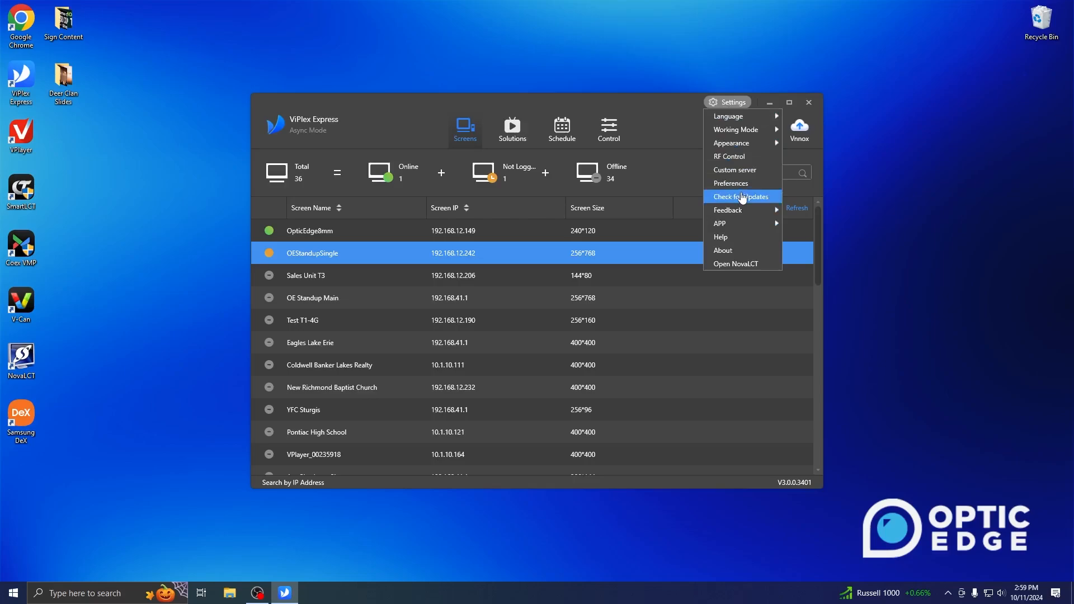
click(683, 106)
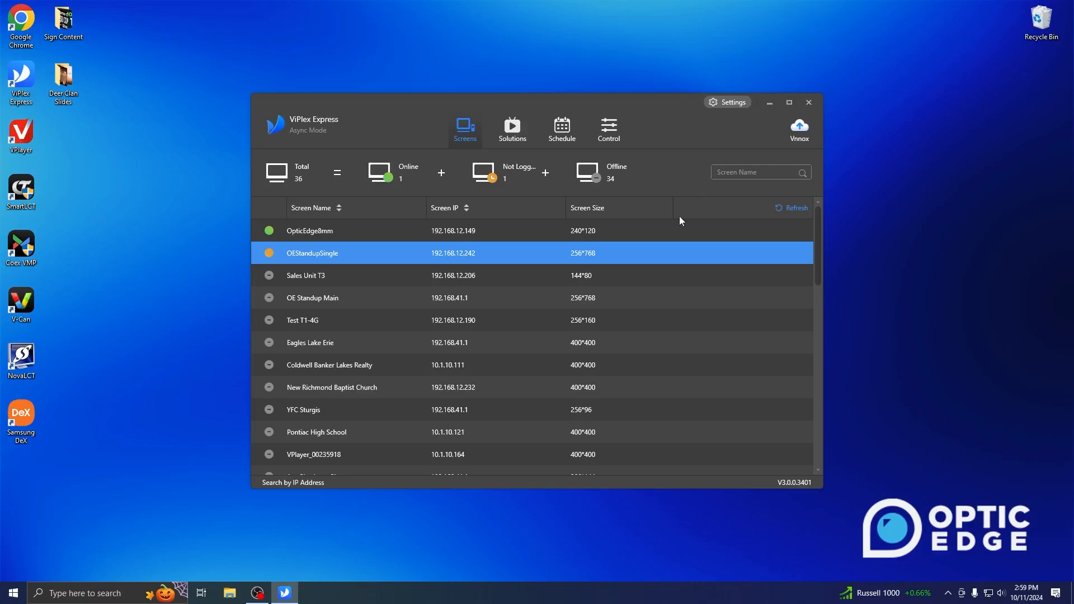
mouse_move(573, 237)
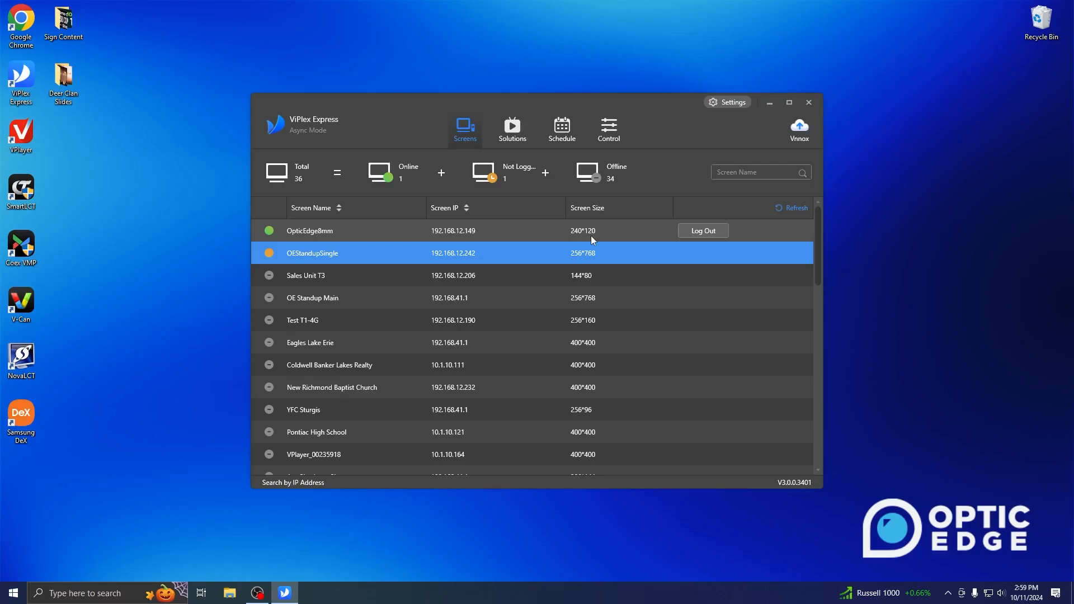
- Start a new regular-screen solution and name it TutorialV3
click(519, 130)
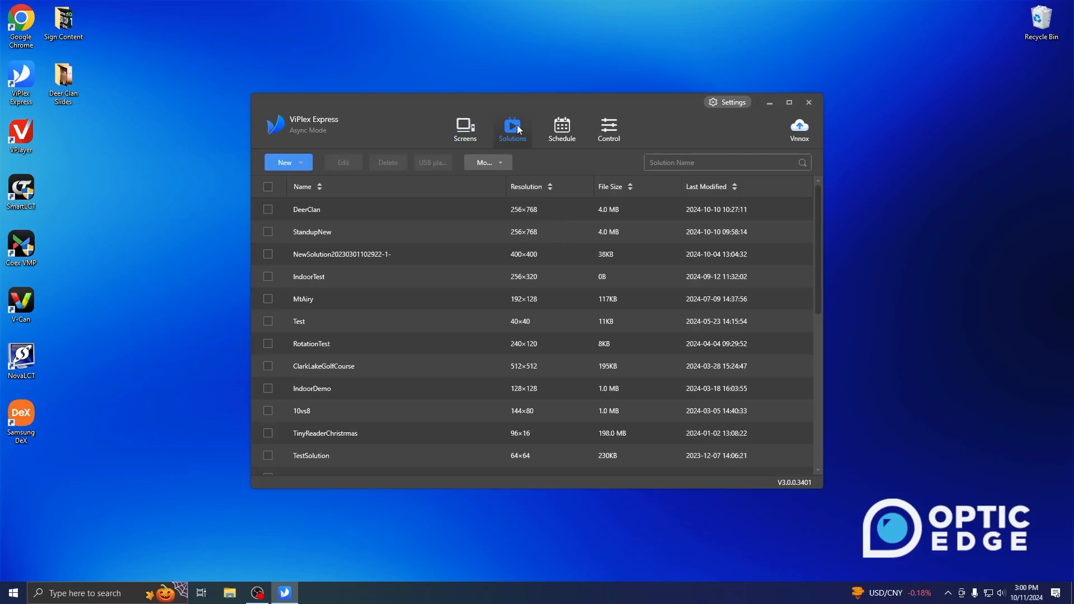
click(307, 163)
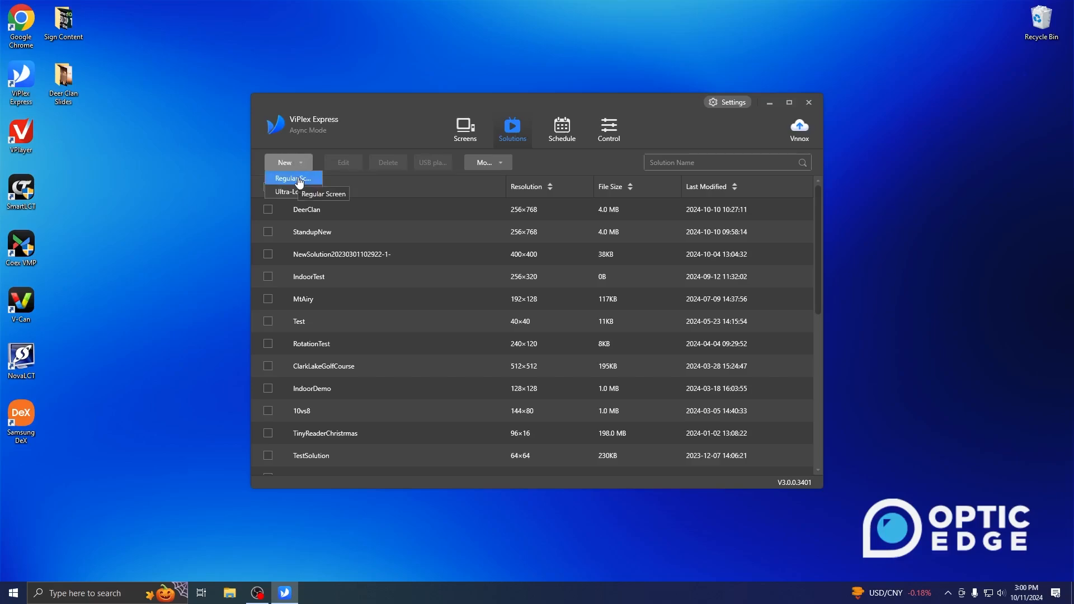
click(299, 180)
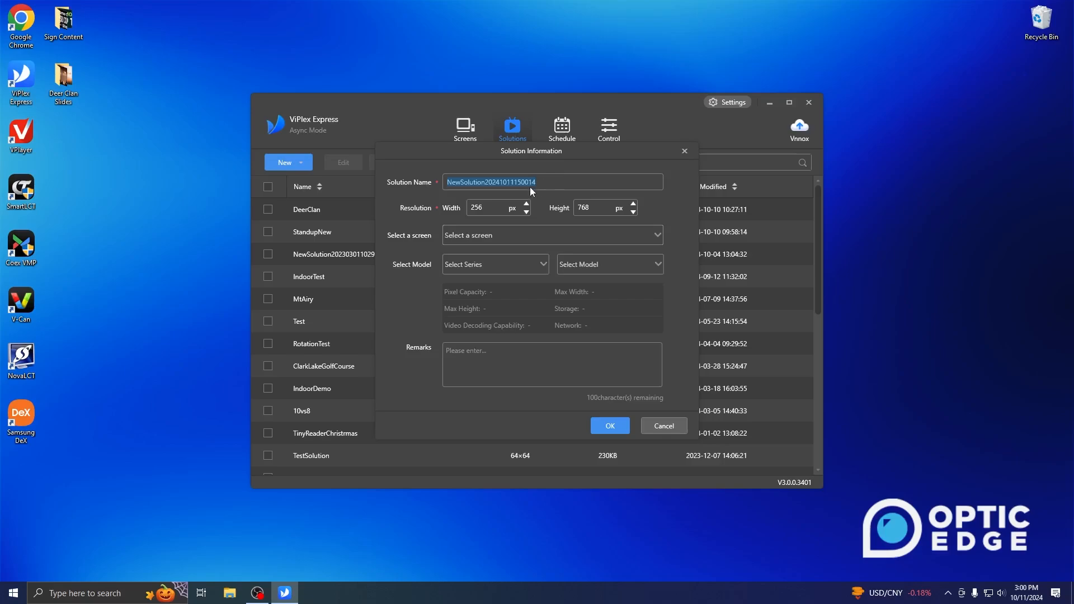
text(TutorialV3)
- Assign the OpticEdge8mm screen to the solution and create it at a resolution of 240 × 120 px
double_click(484, 207)
click(490, 229)
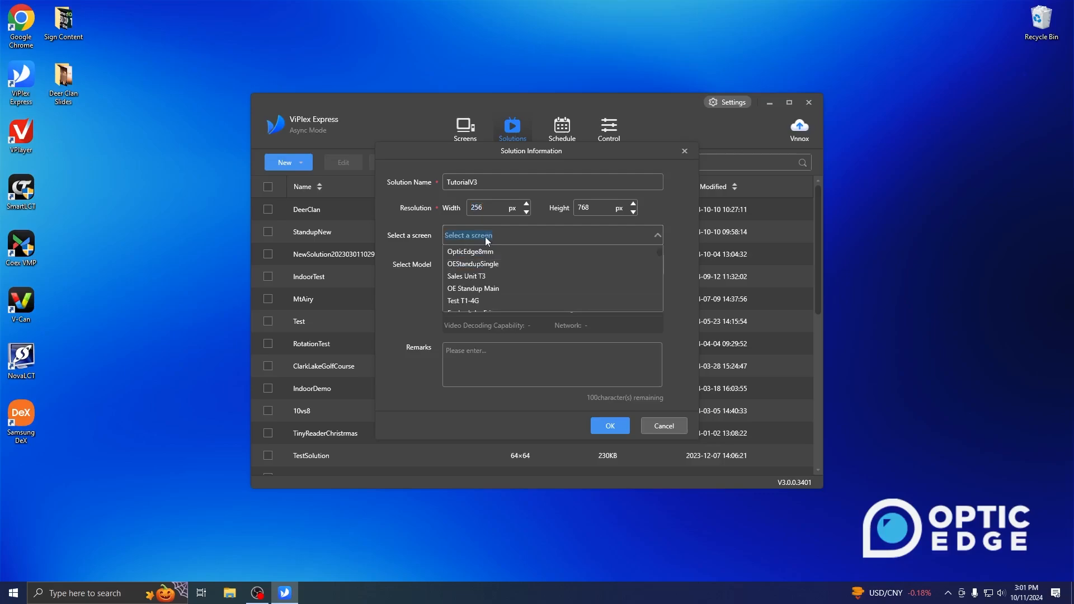
click(485, 249)
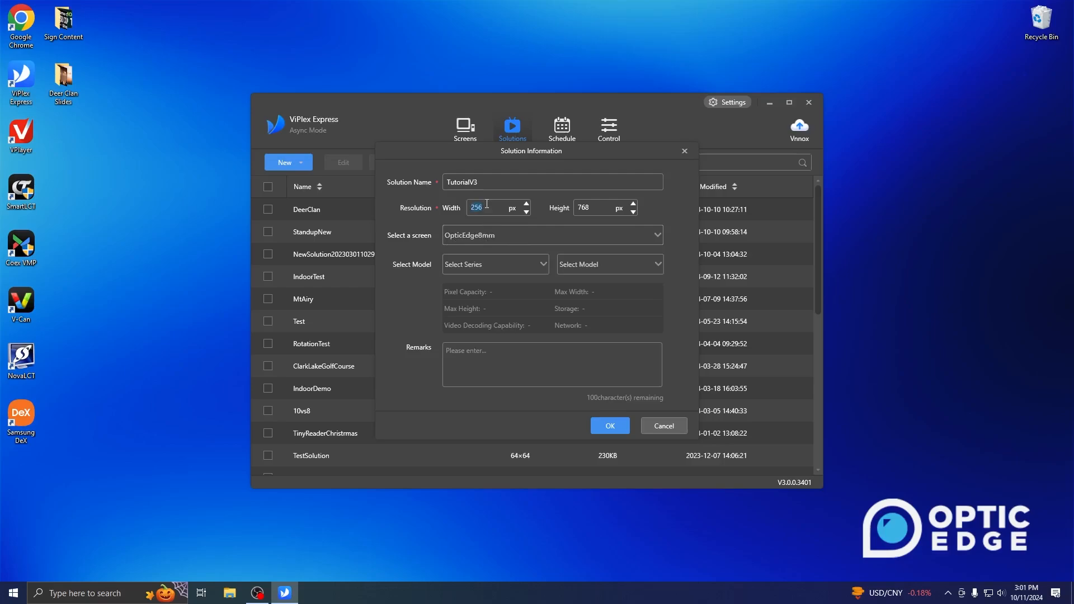
text(240)
double_click(581, 207)
text(120)
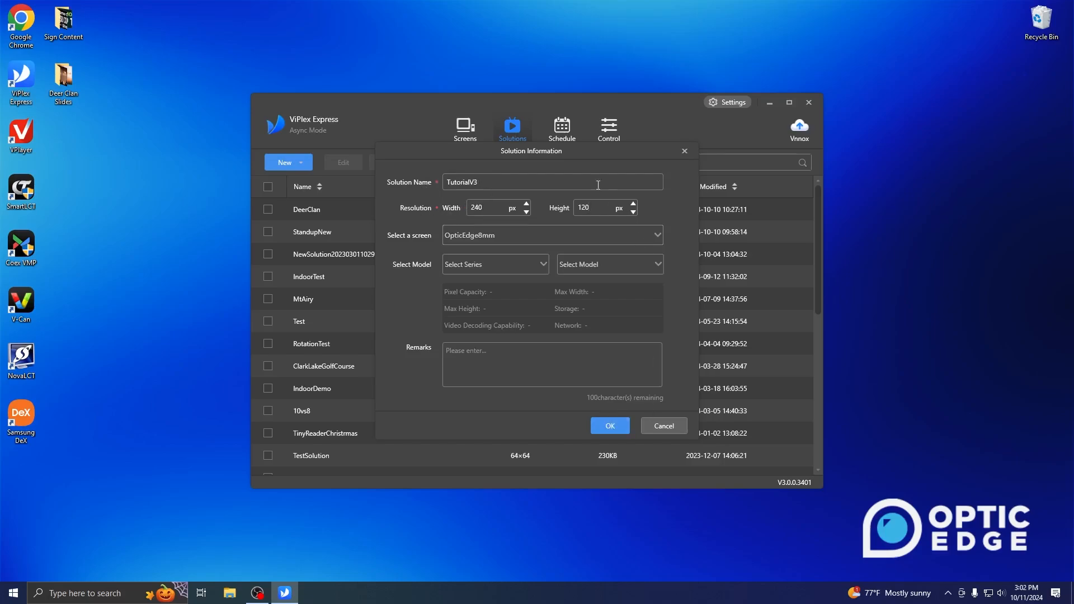
click(611, 428)
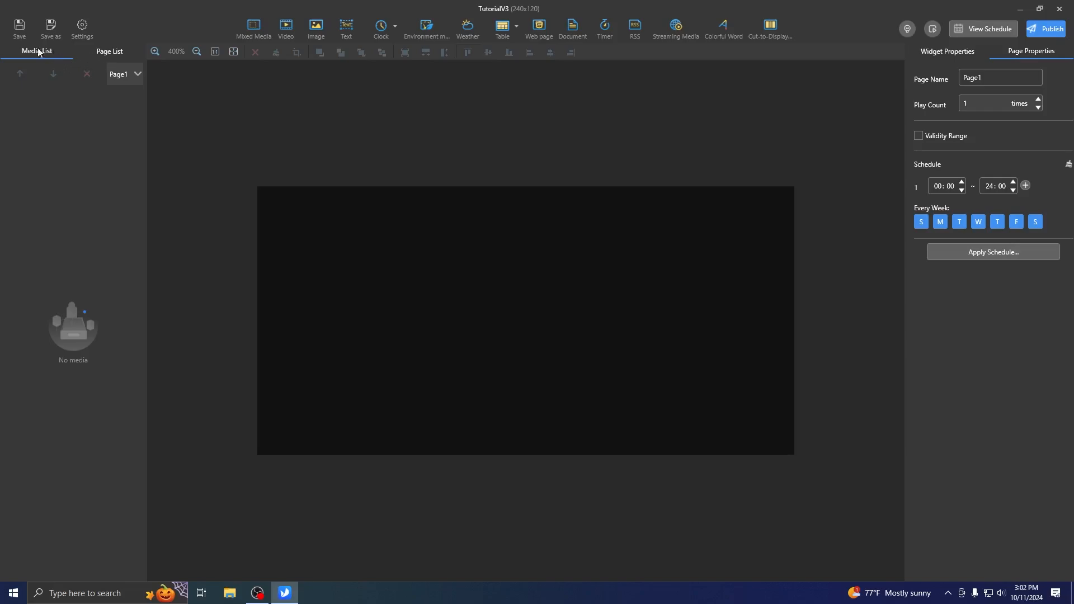
- Add a second blank page to the solution's page list and duplicate it
click(106, 52)
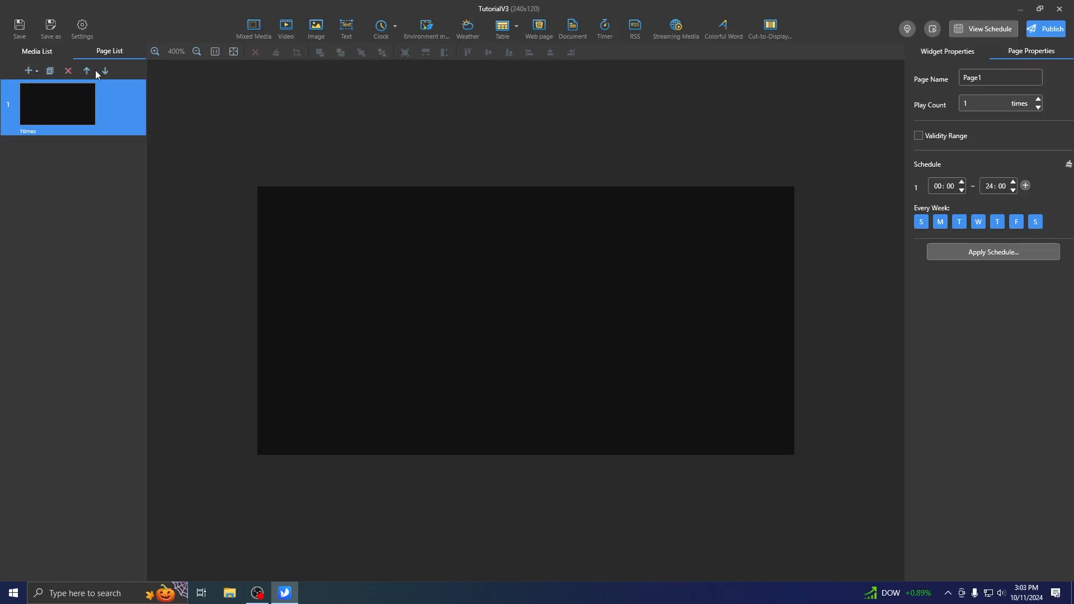
click(27, 72)
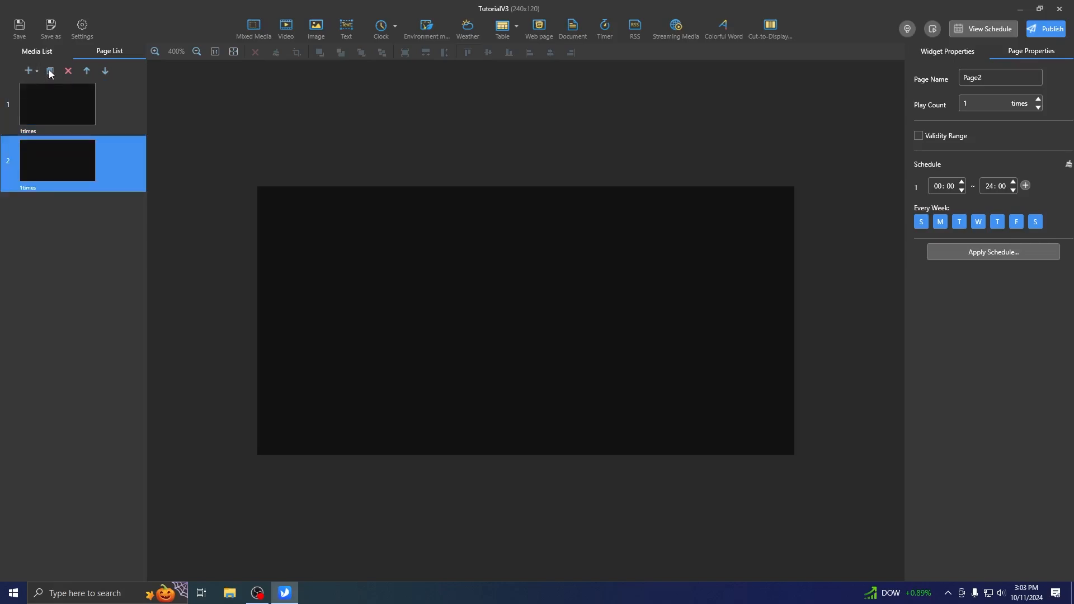
click(50, 72)
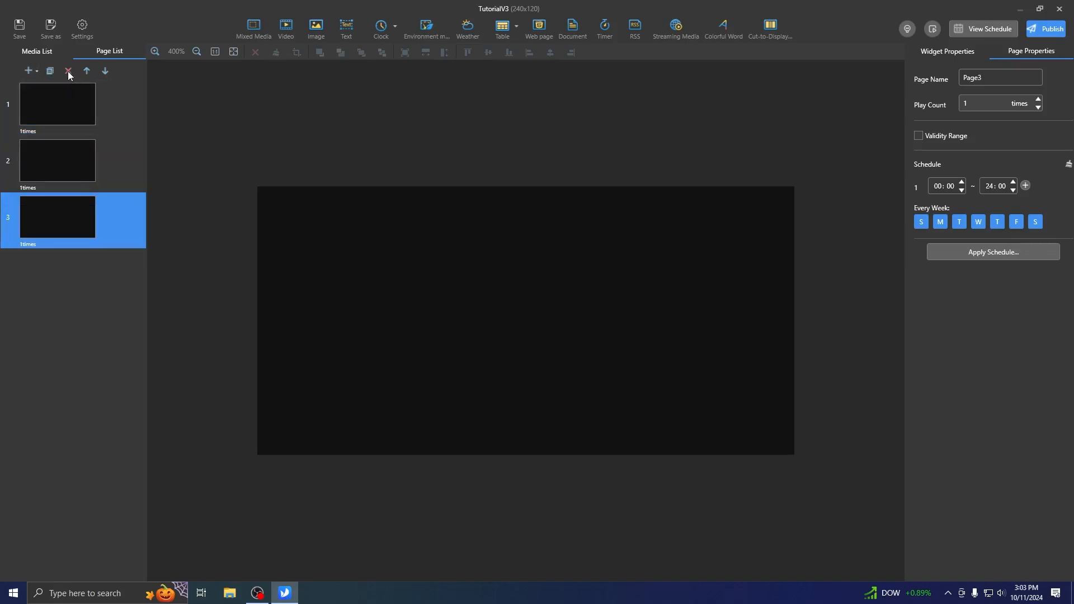
- Delete the duplicated third page
click(68, 73)
click(549, 344)
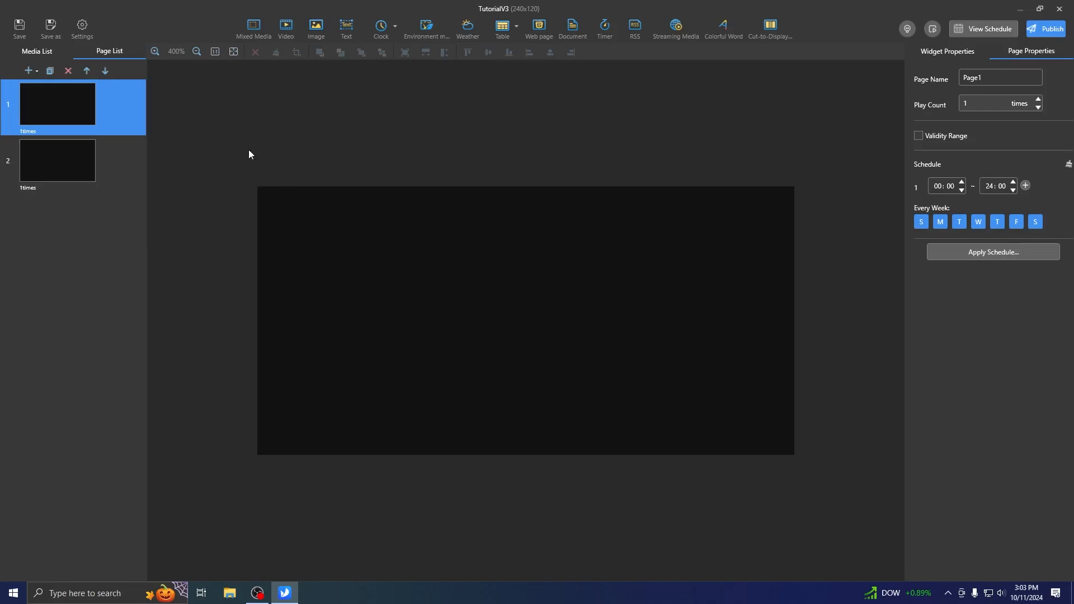
- Move Page1 down one position in the page order and back up to first place
click(106, 71)
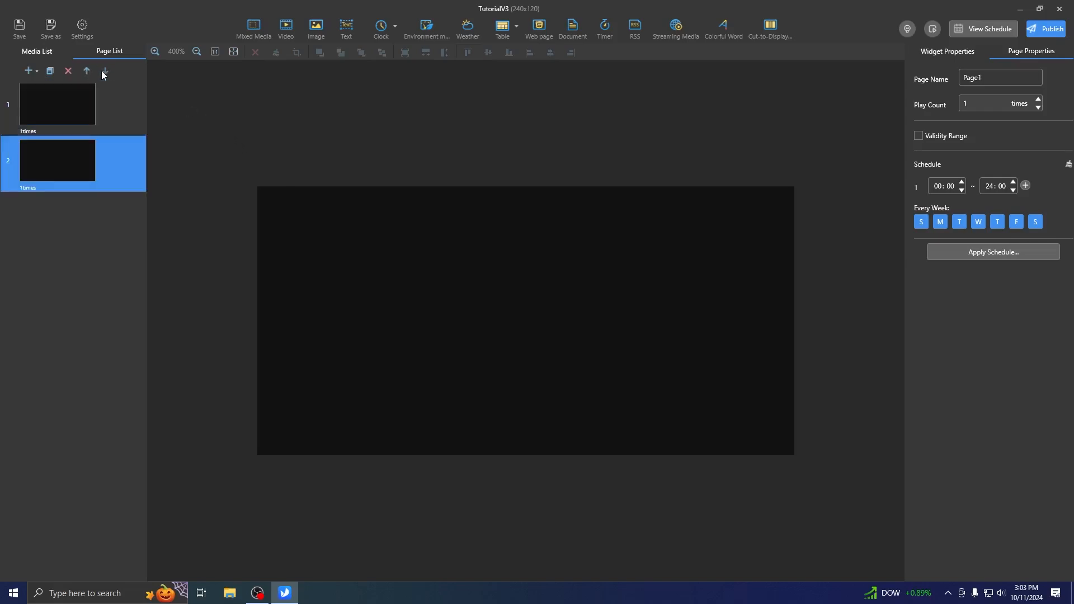
click(86, 71)
click(95, 148)
click(87, 109)
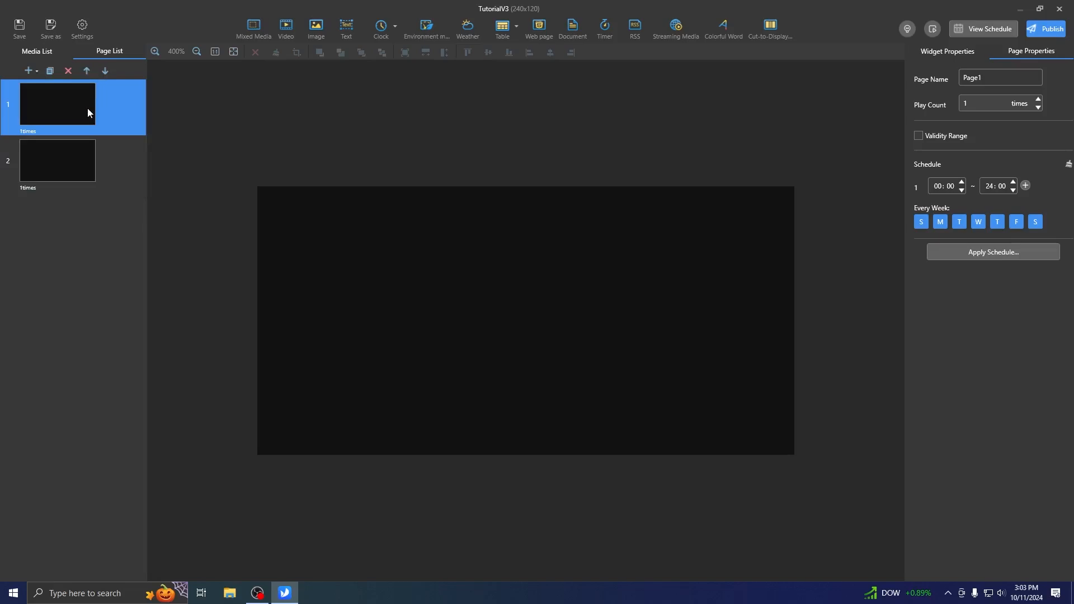
- Delete the second page so that only Page1 is kept
click(79, 160)
click(80, 120)
click(78, 141)
click(69, 72)
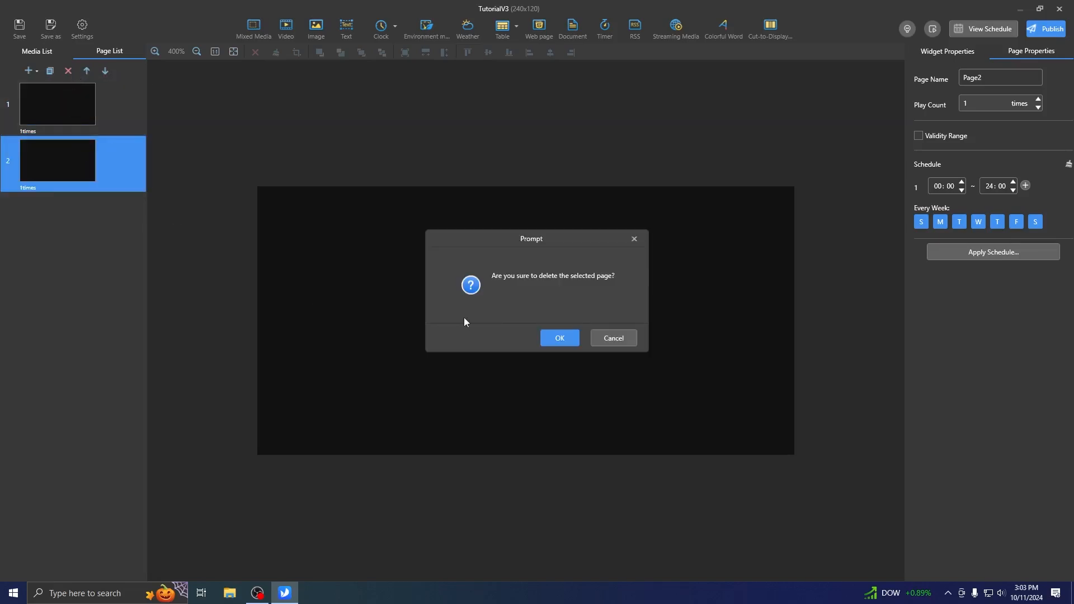
click(548, 338)
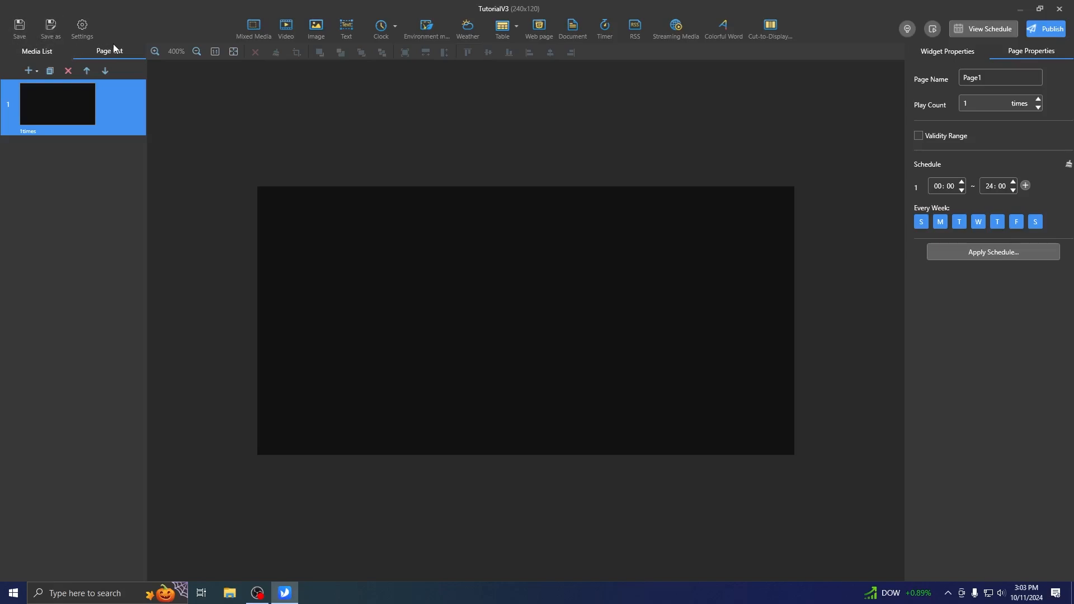
- Review the solution's name, resolution and assigned screen in its settings without changing them
click(80, 28)
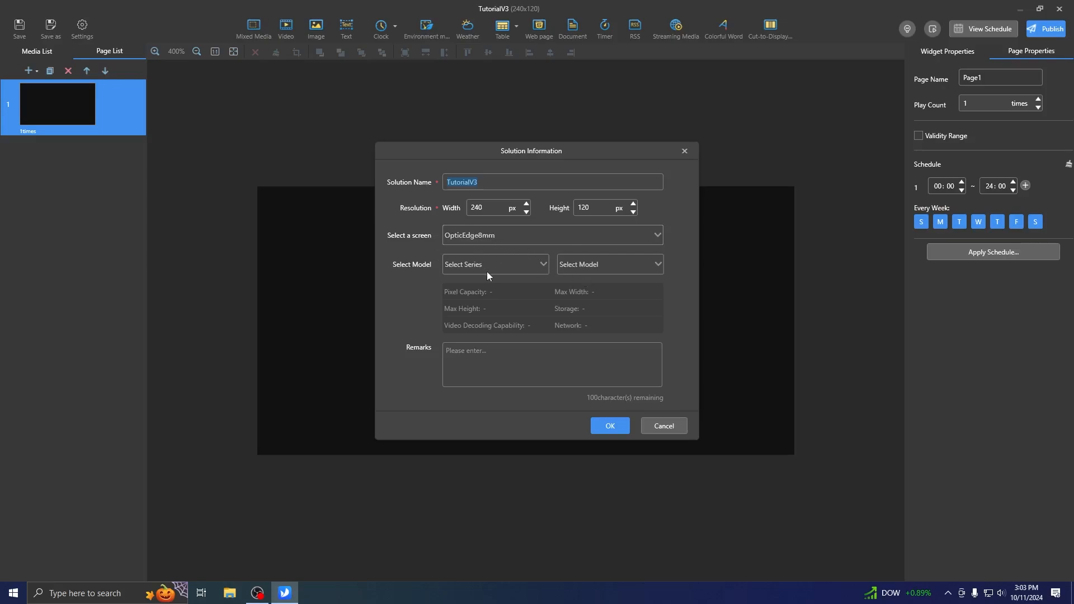
click(685, 153)
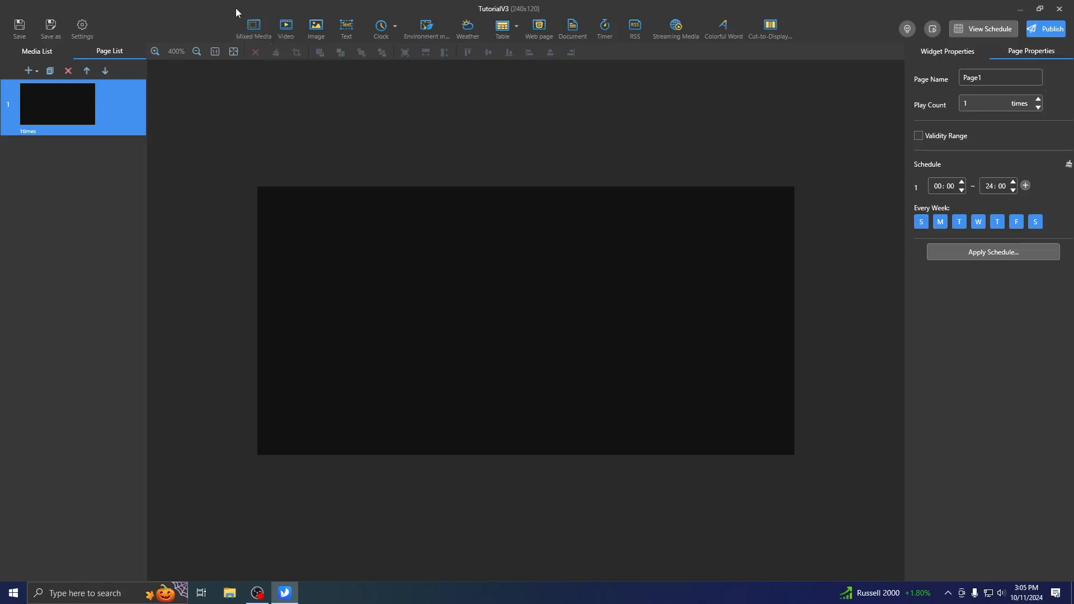
- Add a mixed media widget to Page1 and set its media source to the Sign Content folder on the Desktop
click(255, 31)
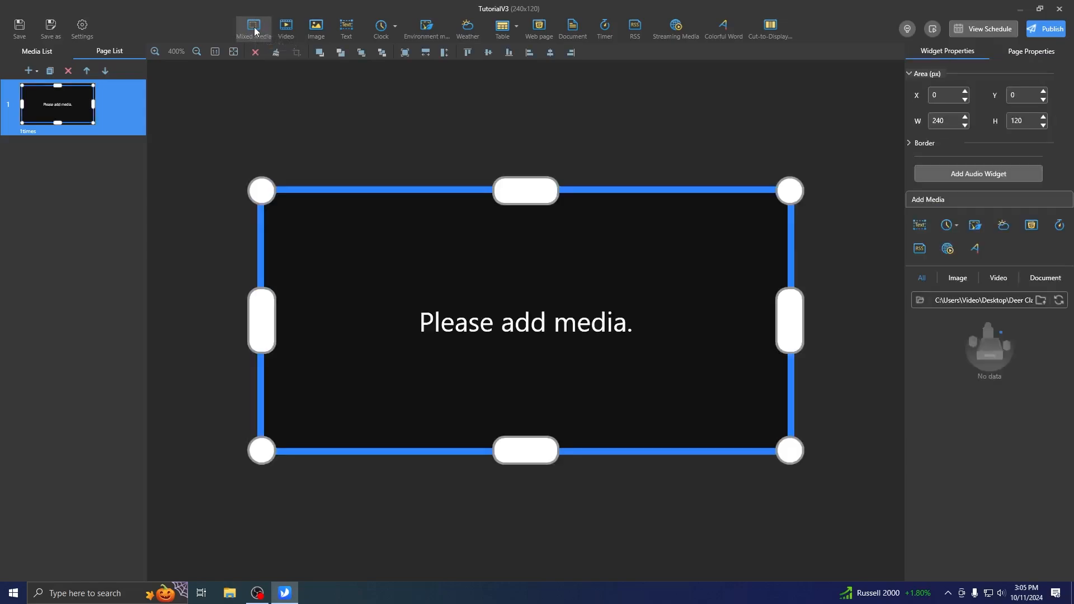
click(920, 301)
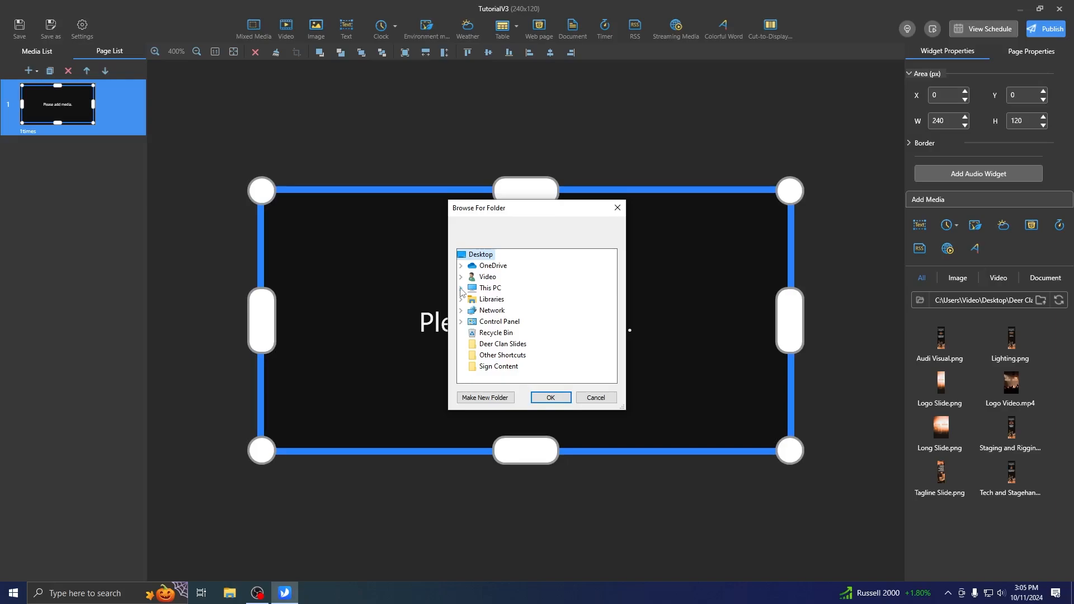
click(461, 288)
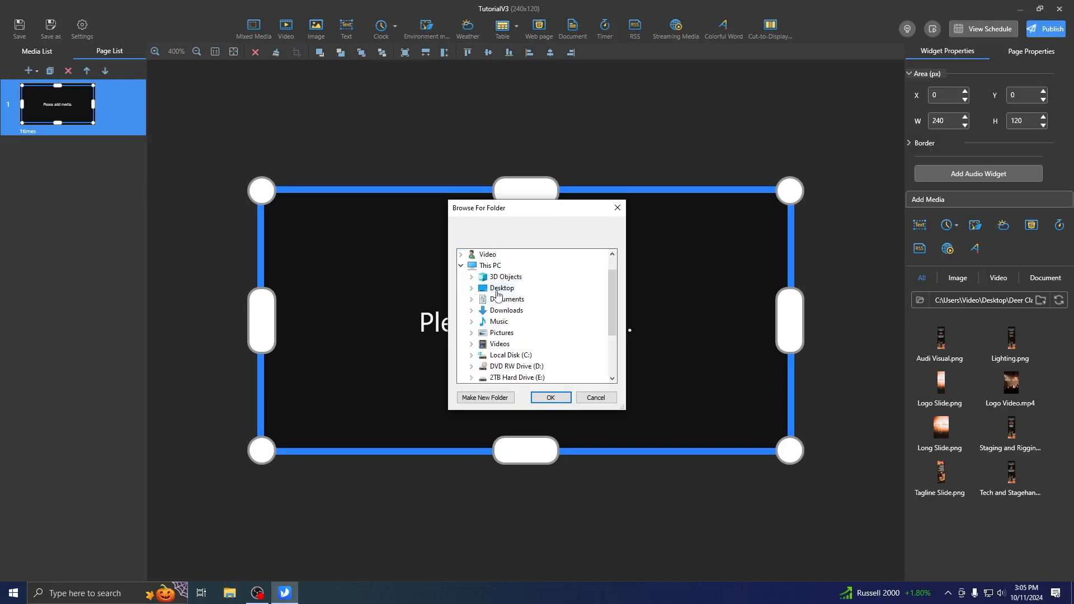
double_click(497, 290)
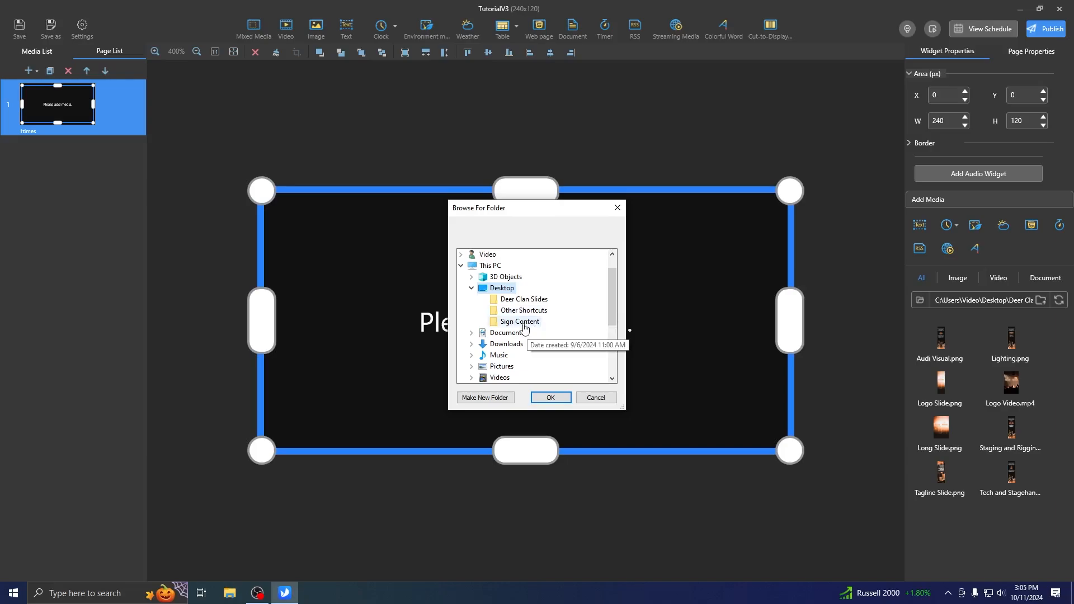
click(522, 323)
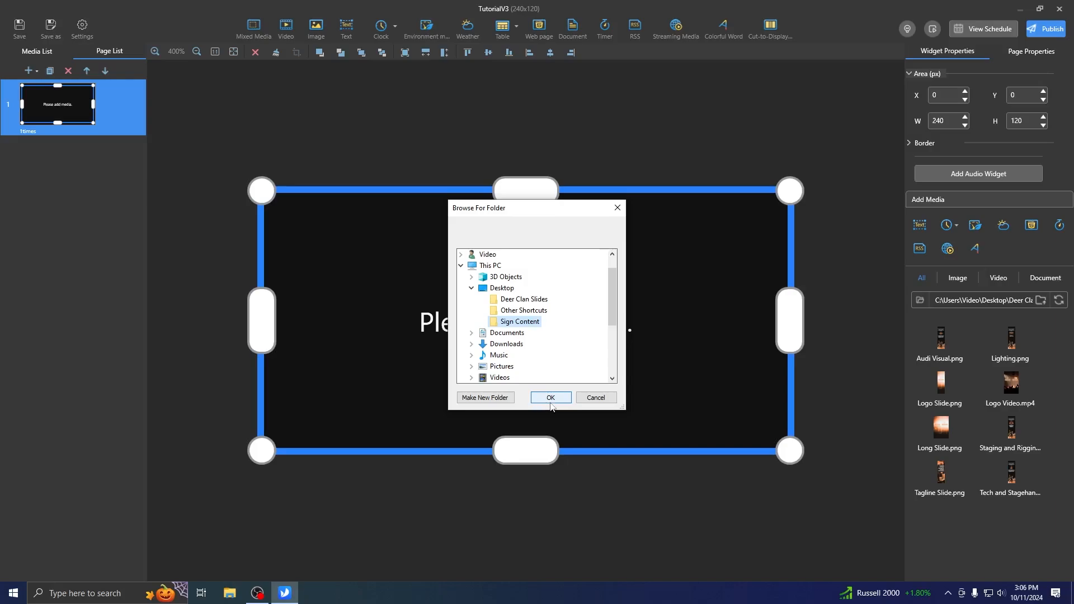
click(550, 398)
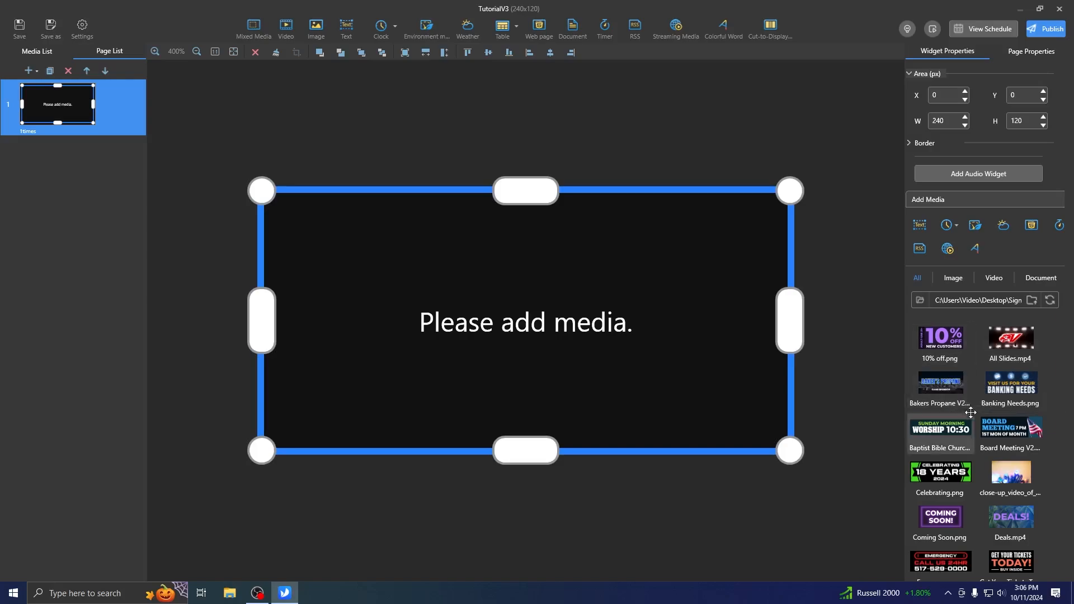
- Add the image 10% off.png from the media folder to the mixed media widget
scroll(981, 490, down, 1)
scroll(981, 490, down, 1)
scroll(978, 470, up, 3)
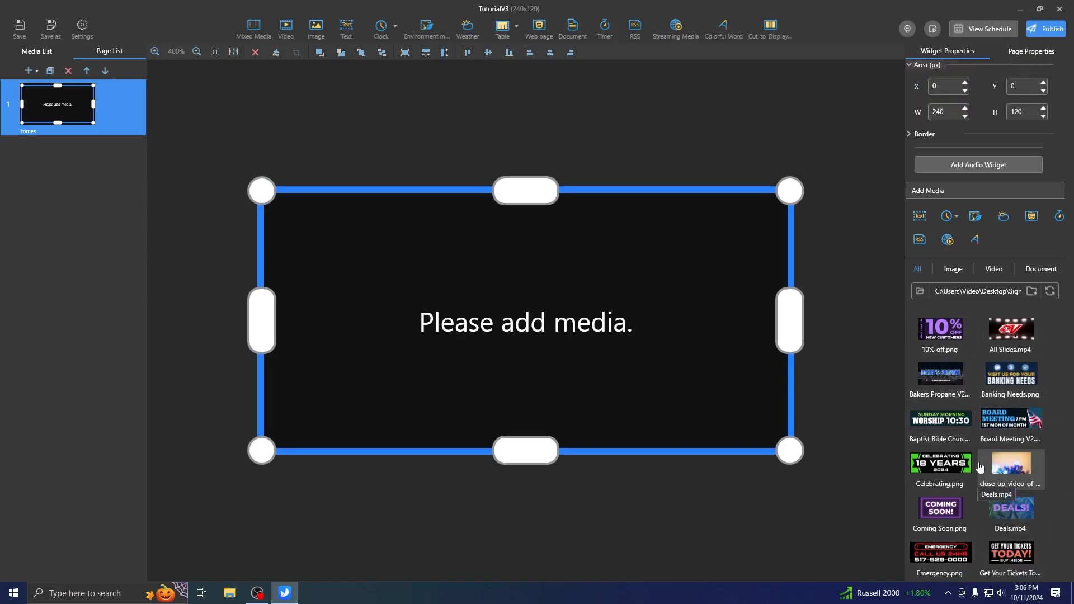
scroll(986, 438, down, 1)
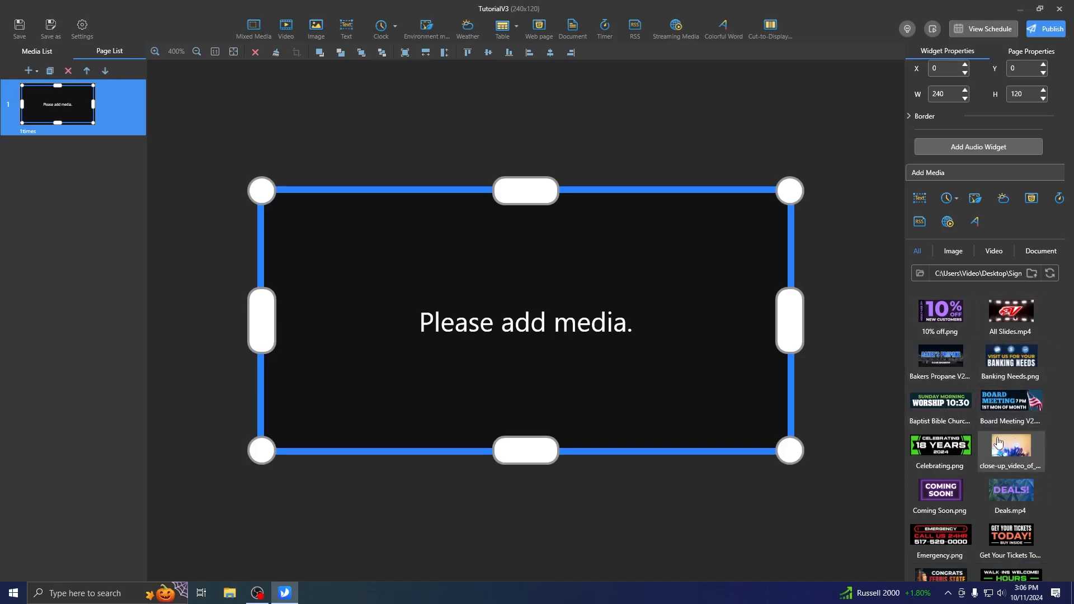
scroll(992, 358, down, 1)
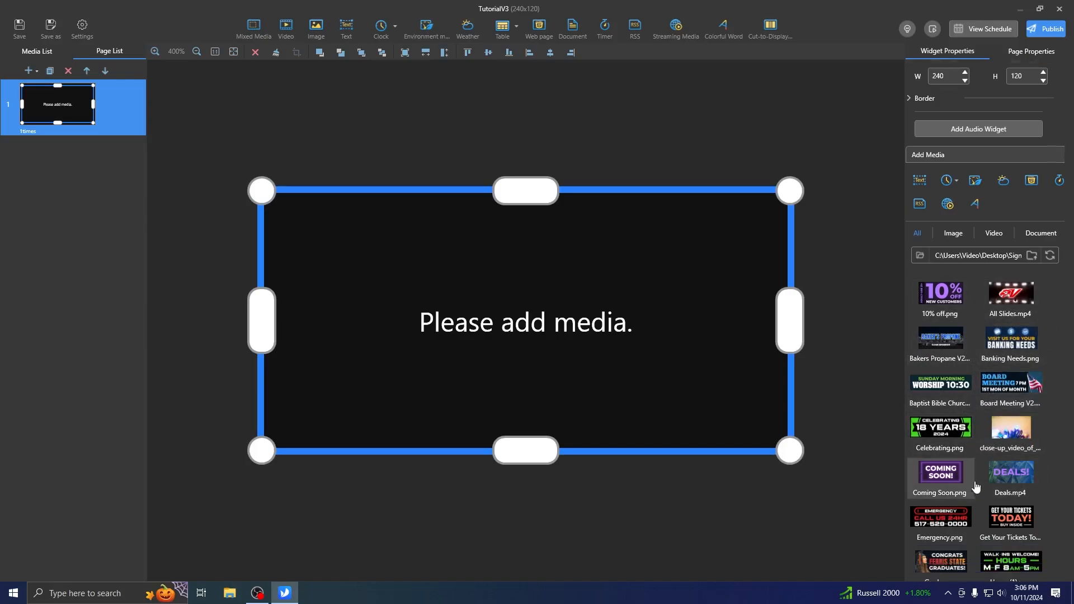
scroll(981, 459, up, 2)
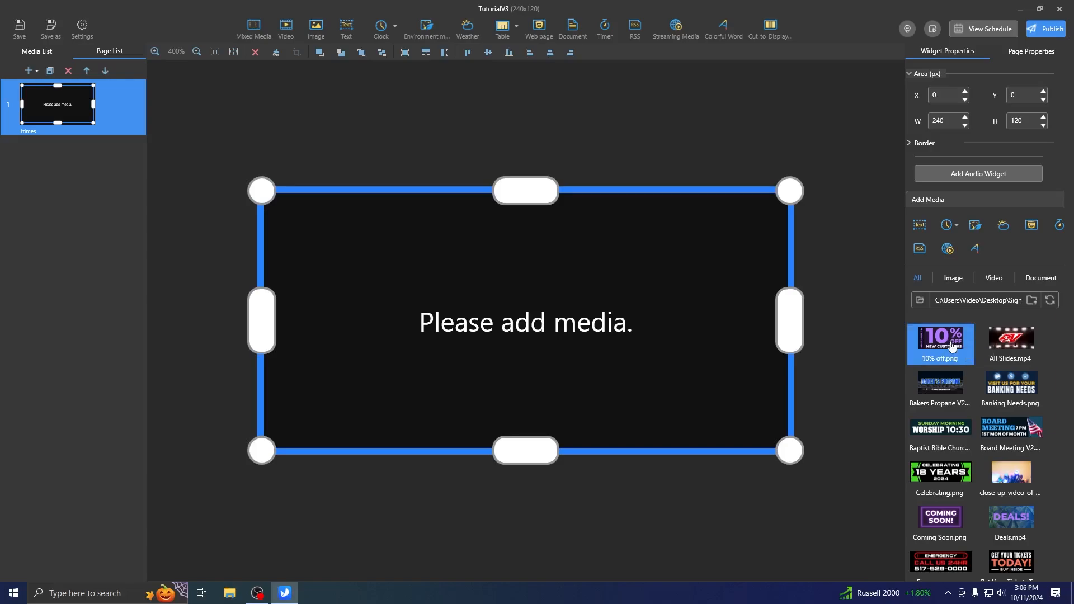
double_click(952, 346)
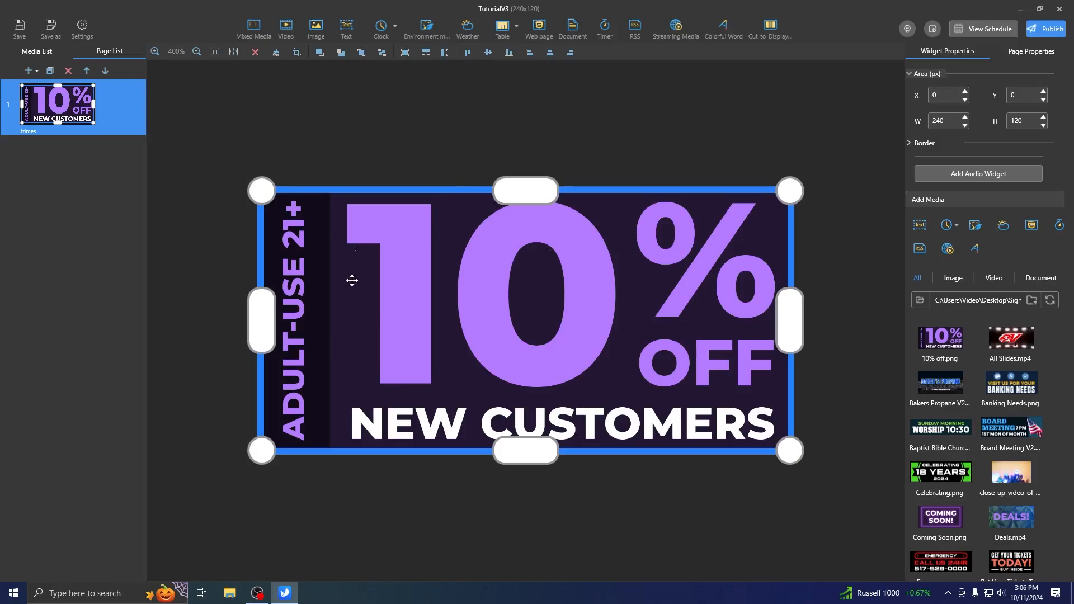
- Shrink the widget to about 206 × 86 px from its upper-left corner and restore it to full page size
drag(262, 191, 338, 267)
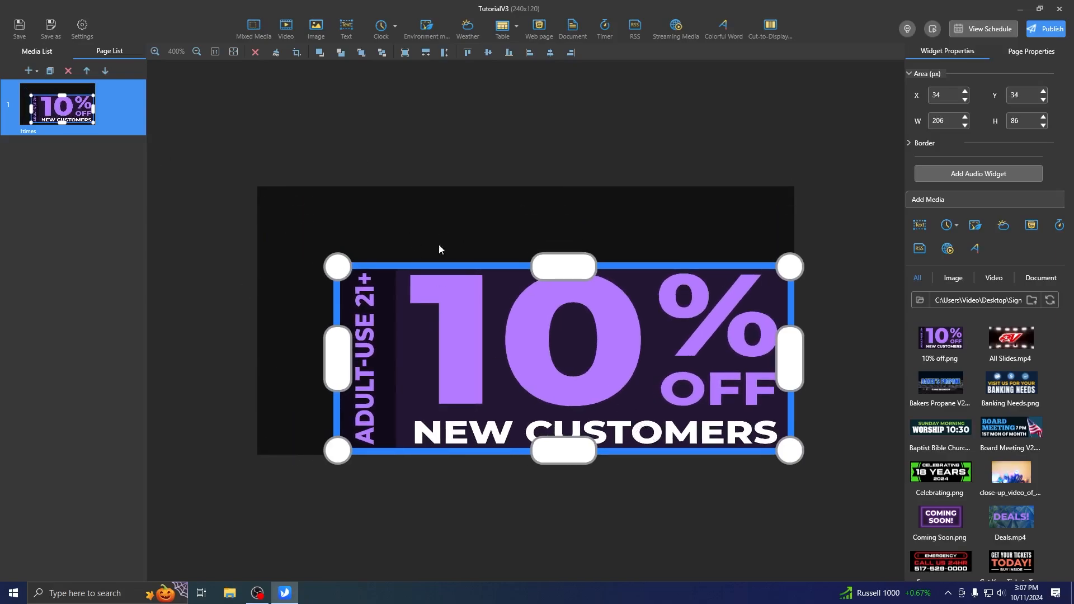
click(406, 52)
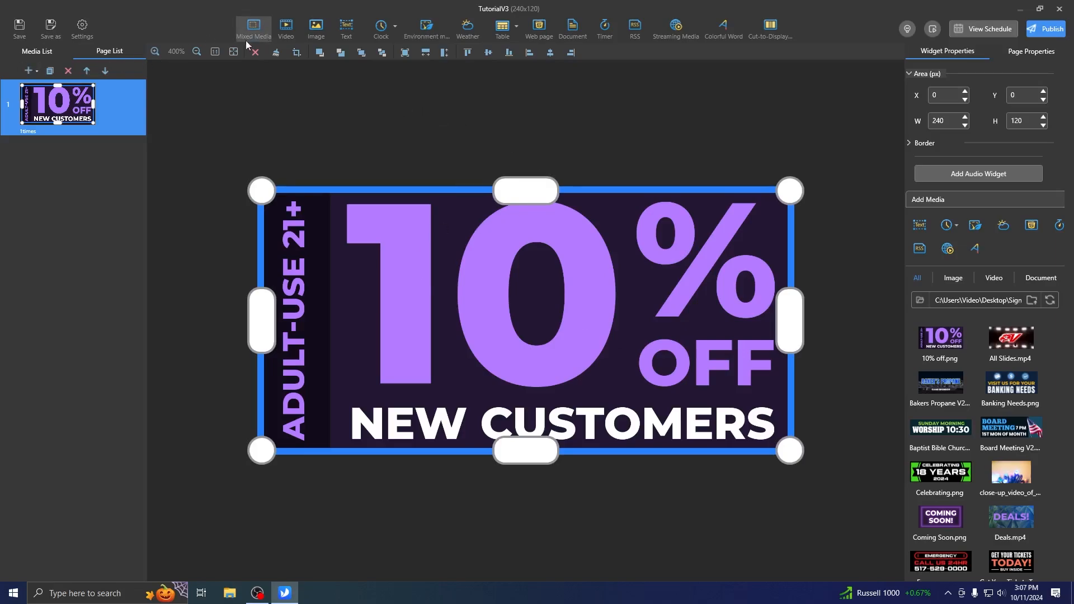
- Add a second page to the solution and place a full-page video widget on it
click(26, 71)
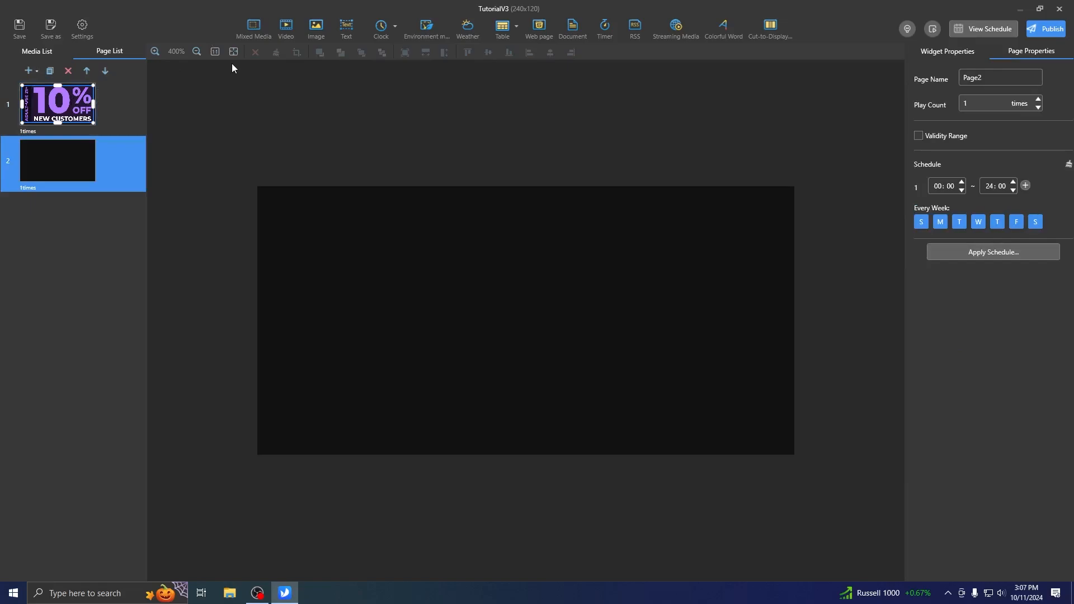
click(289, 29)
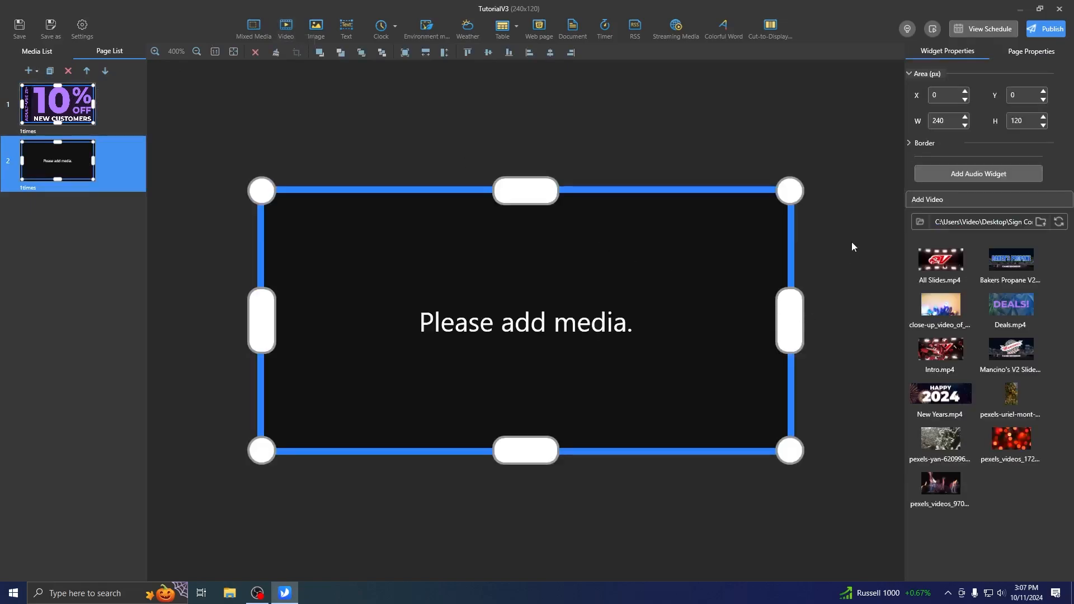
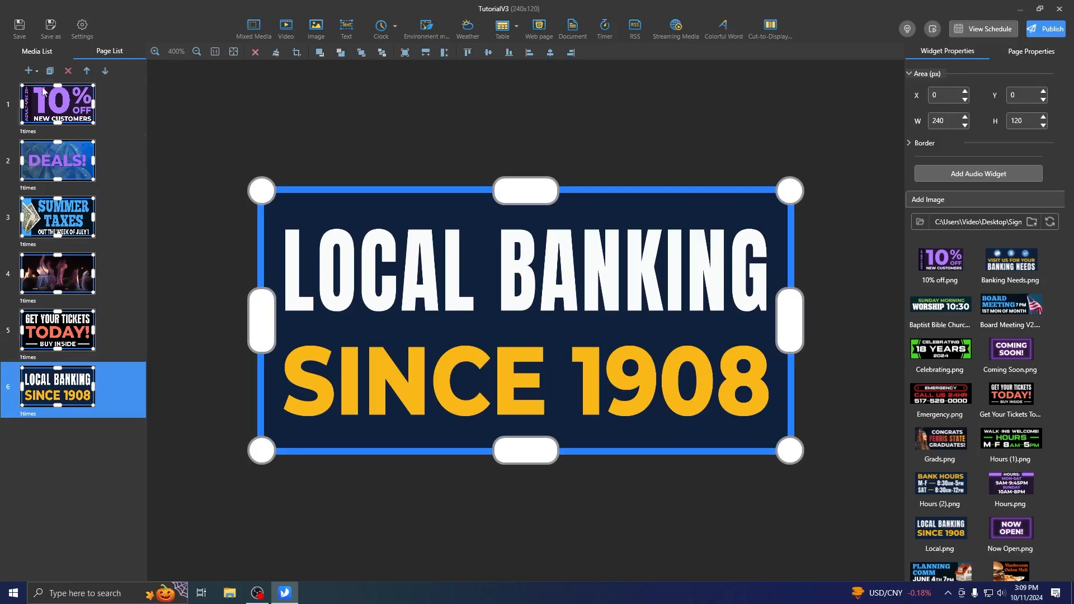
- Move the 10% OFF page one position down in the page order and return it to first place
click(44, 118)
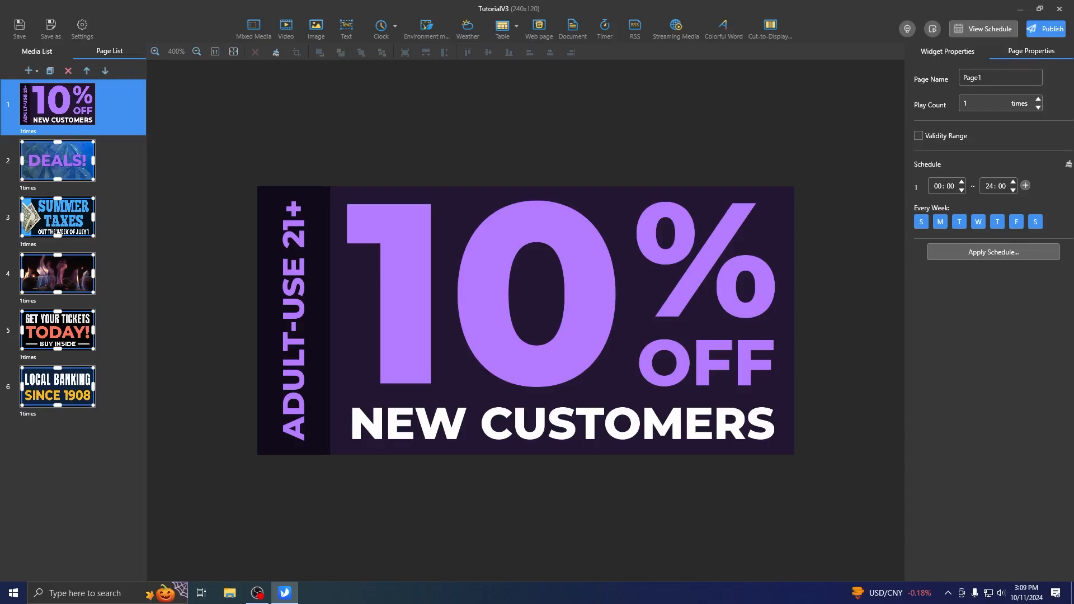
click(123, 169)
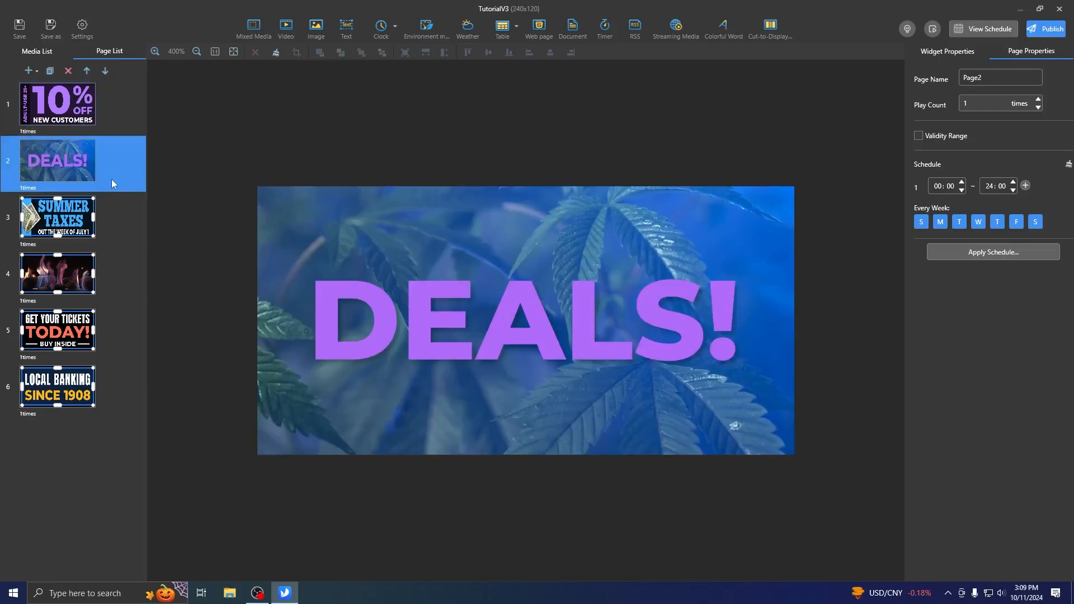
click(122, 106)
click(101, 69)
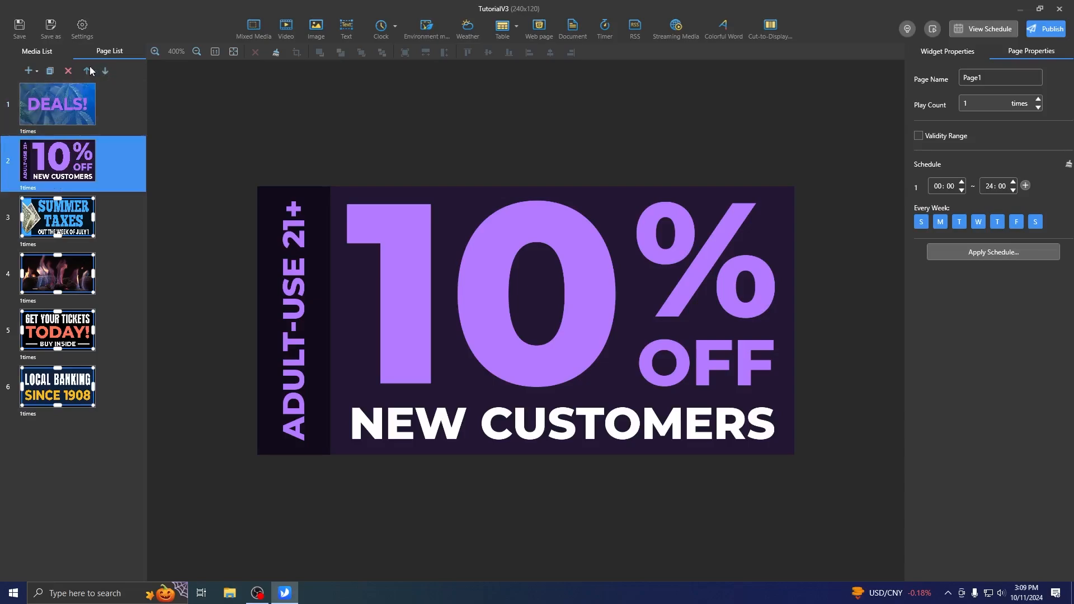
click(89, 67)
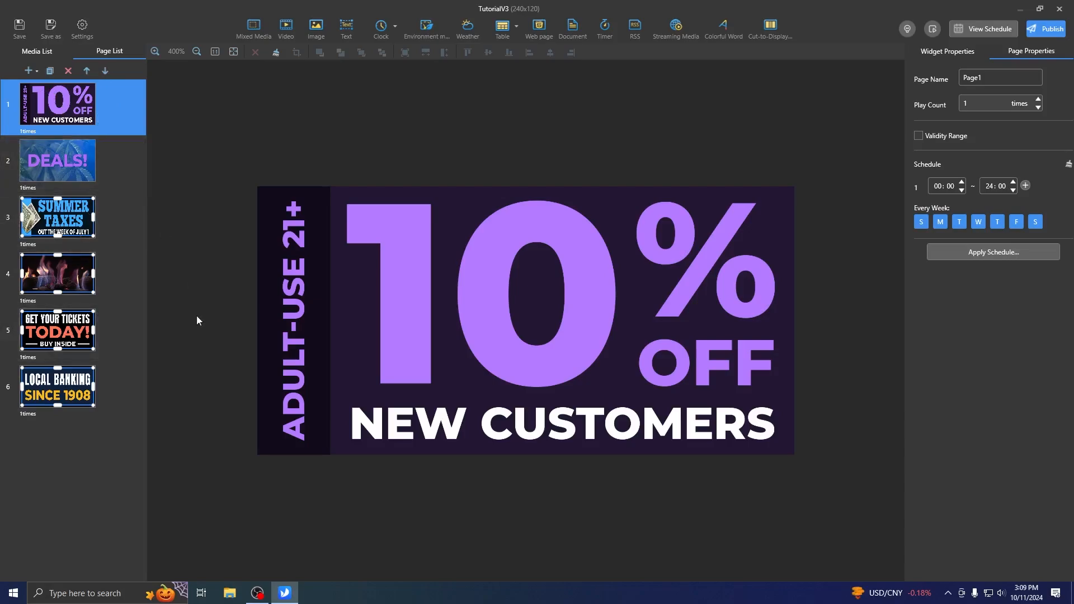
- Enable a validity range for Page1 with start date 10/18/2024 and end date 12/31/2024
click(101, 167)
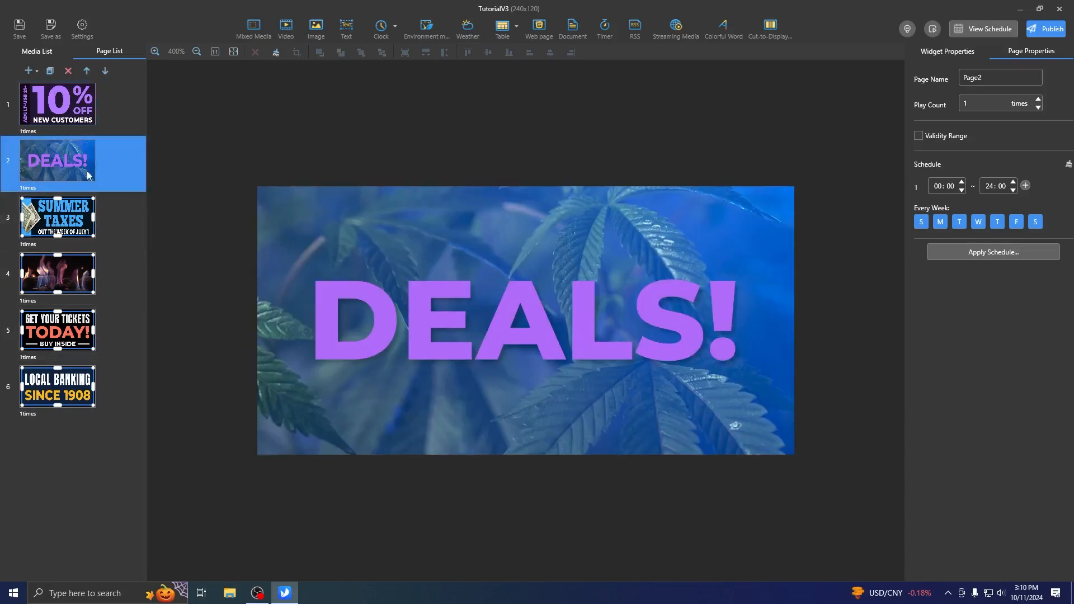
click(79, 118)
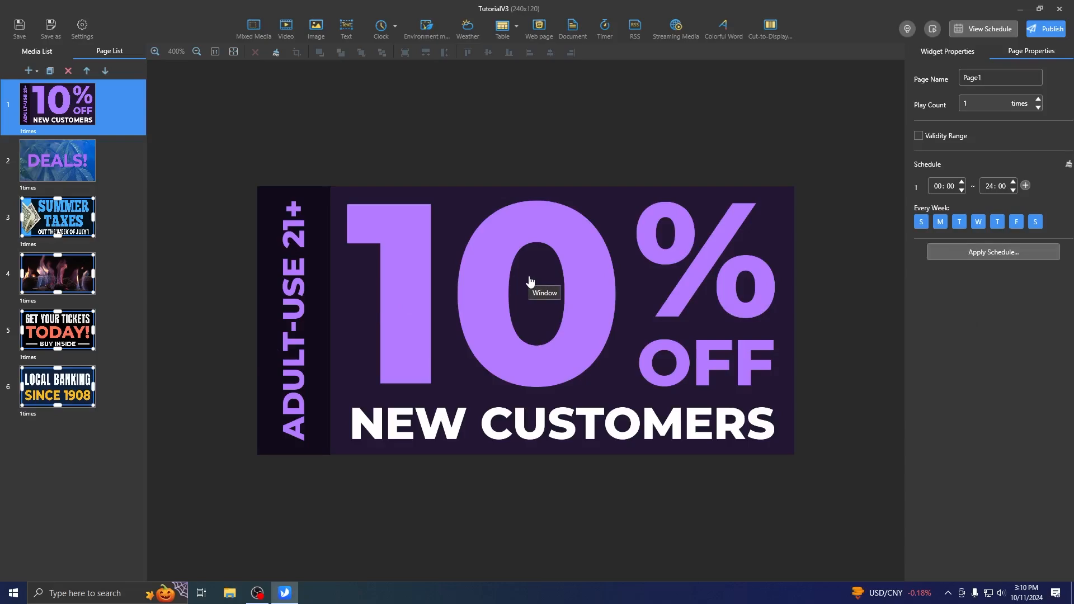
click(918, 137)
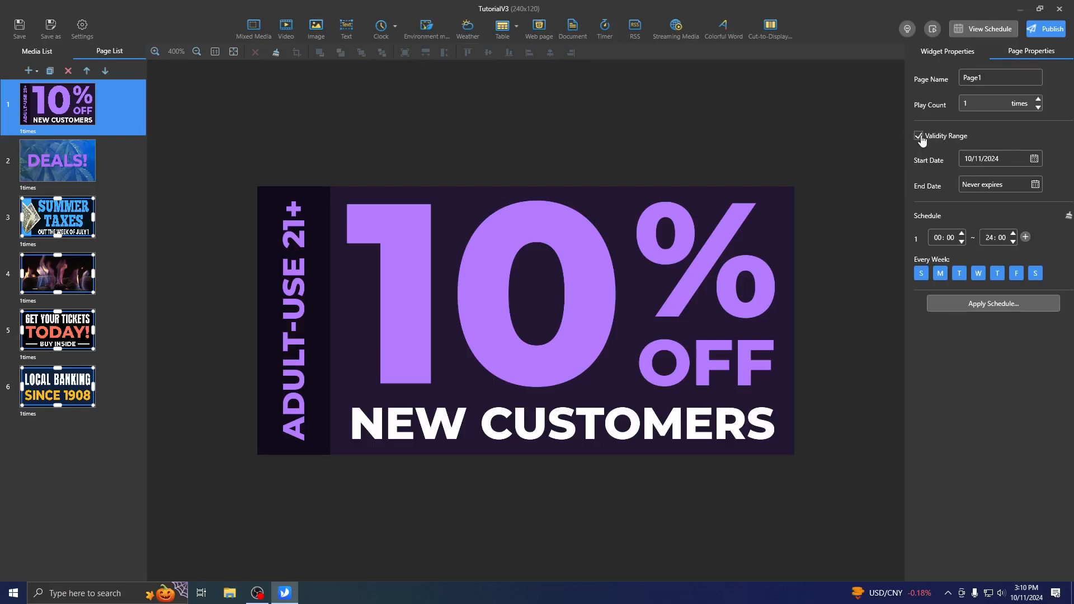
click(1035, 160)
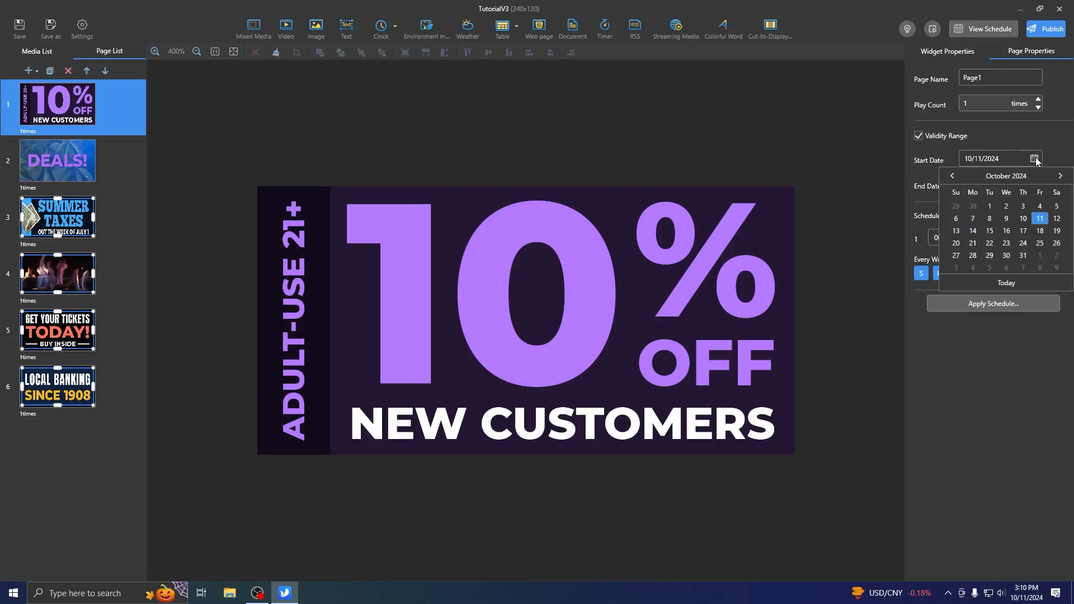
click(1040, 231)
click(1036, 186)
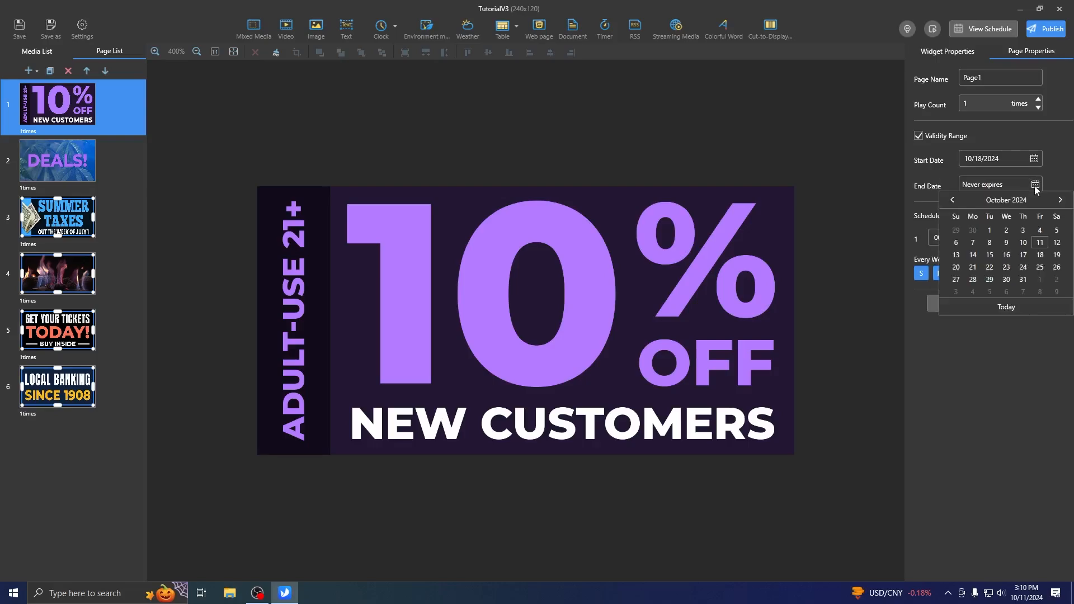
click(1060, 200)
click(1060, 200)
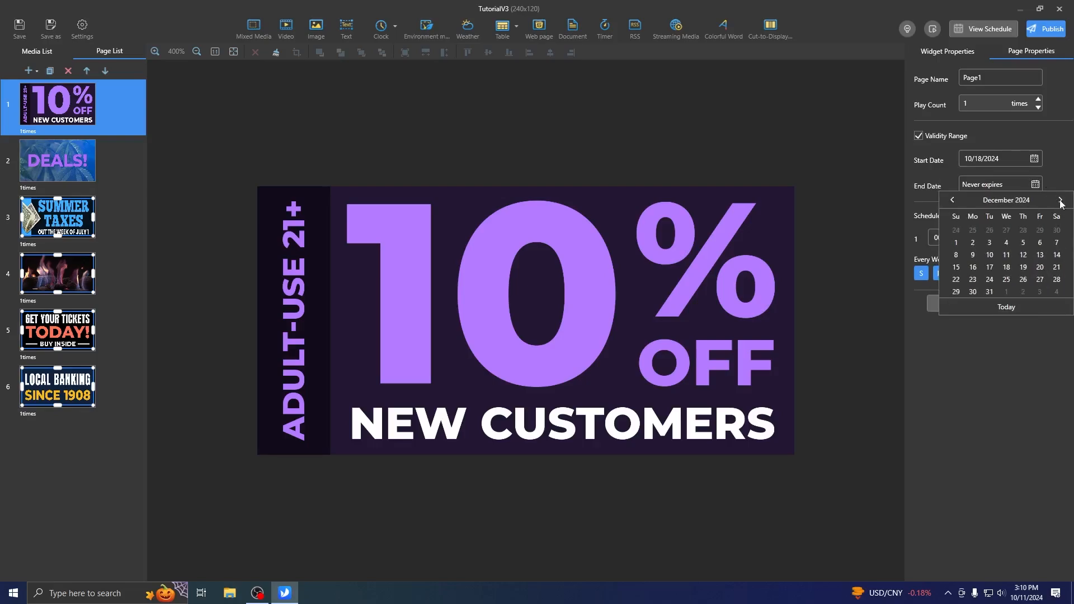
click(988, 293)
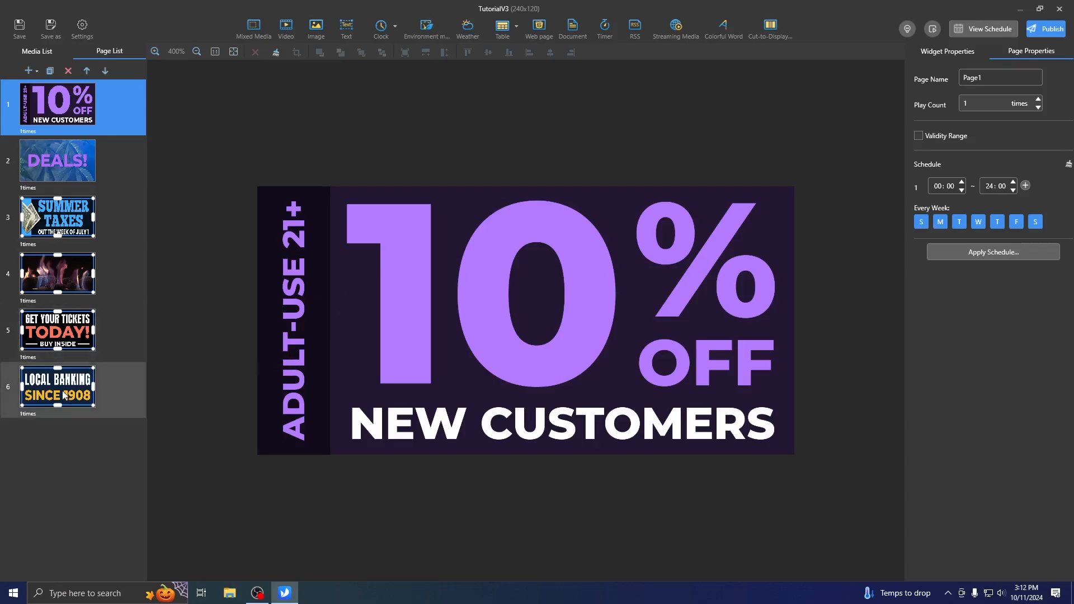
- Limit the schedule of Page5 to Monday through Friday from 08:00 to 17:00
click(52, 318)
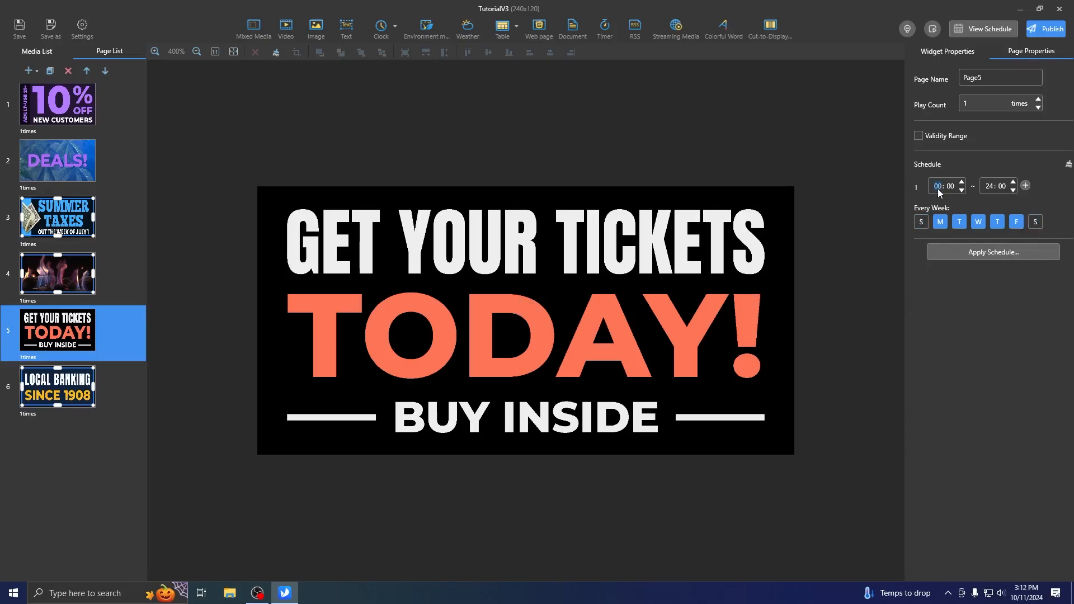
click(989, 187)
text(17)
- Add a second schedule period to Page5 for Saturday and Sunday with end hour 12, and remove that period again
click(1026, 186)
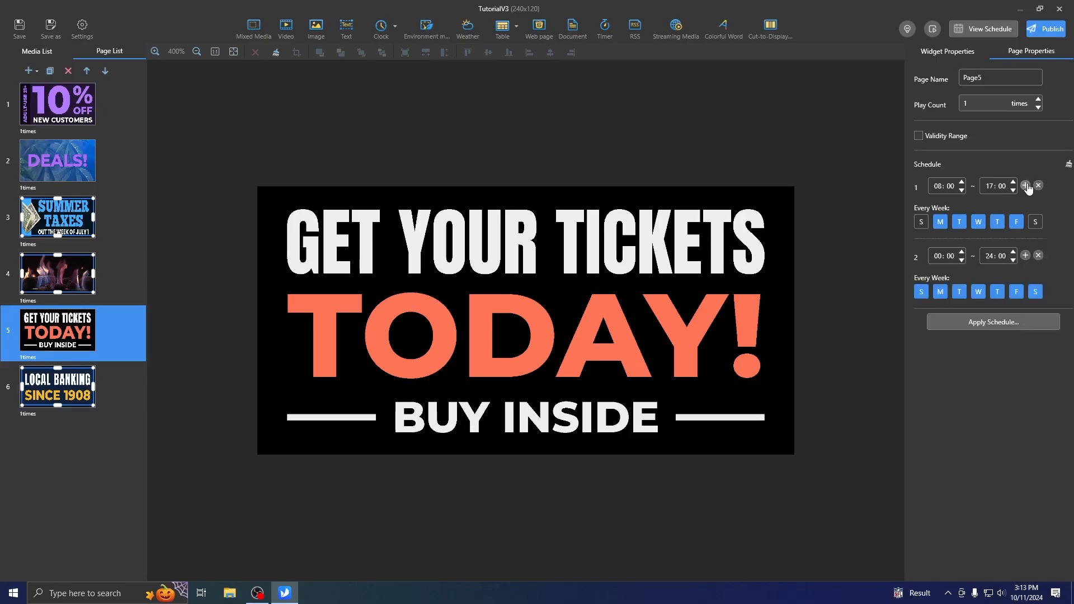
click(1017, 291)
click(999, 293)
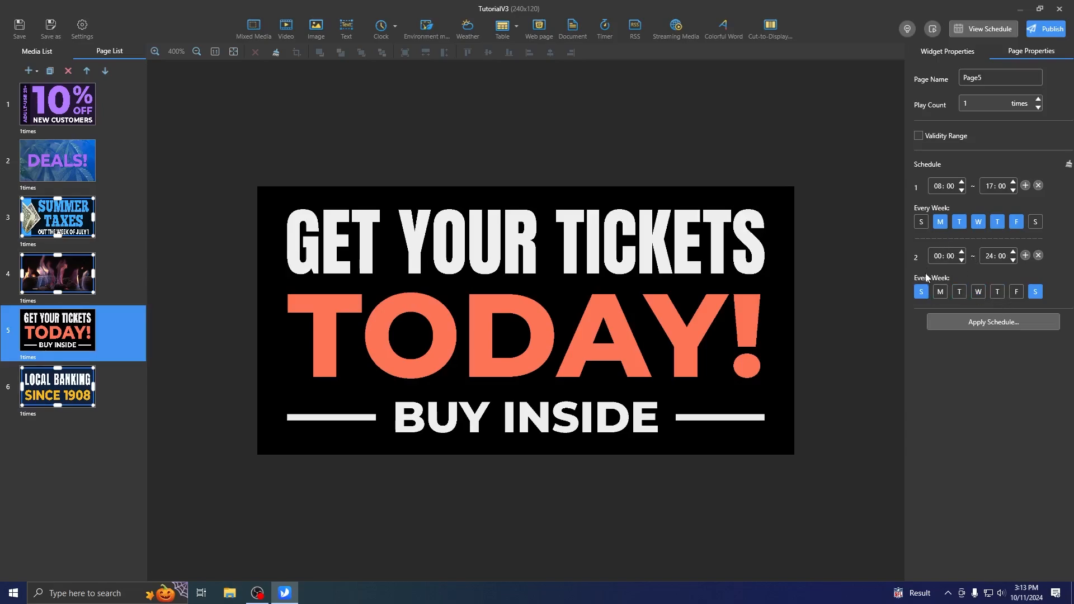
double_click(992, 257)
text(12)
double_click(950, 256)
double_click(940, 258)
click(1039, 256)
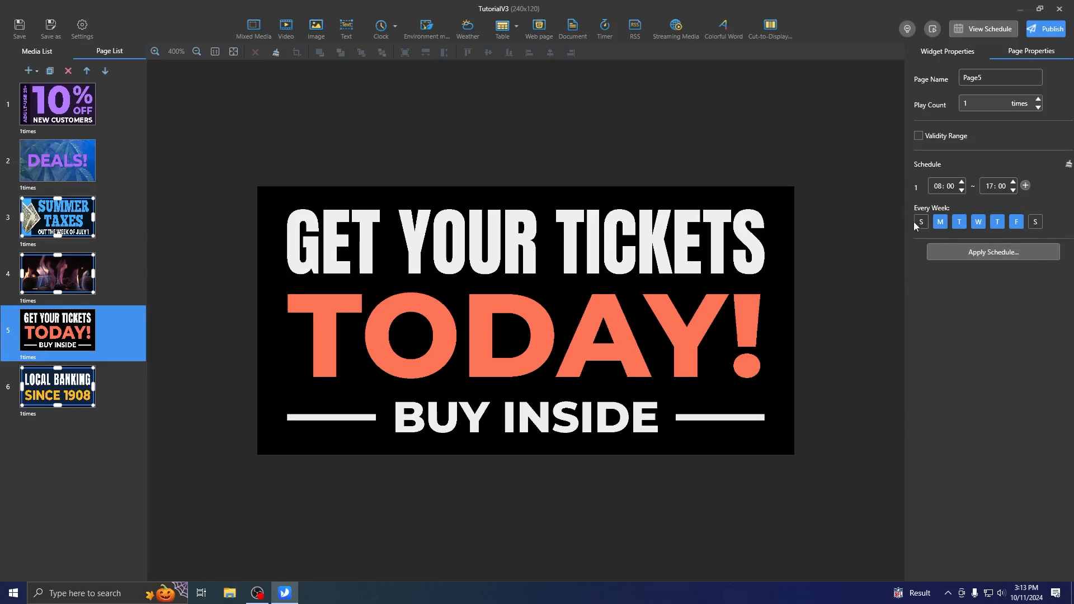
- Re-enable Sunday and Saturday in Page5's schedule and open its start hour for editing
click(921, 223)
click(1036, 224)
click(940, 187)
click(1054, 179)
- Add an image widget with Celebrating.png to Page1 and enlarge it to 139 × 79 px from its upper-left corner
click(68, 126)
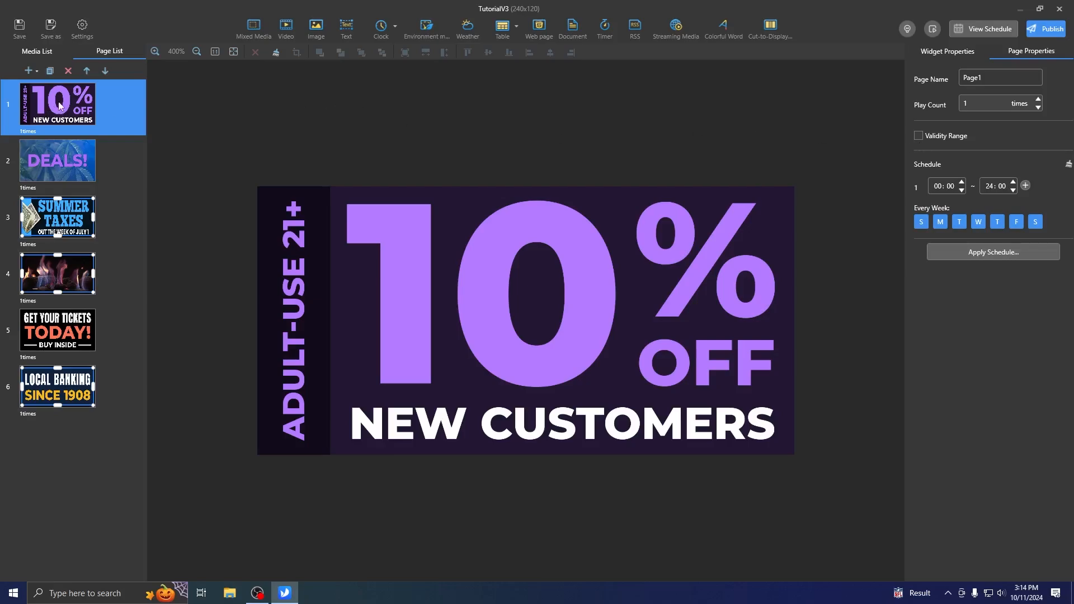
click(46, 53)
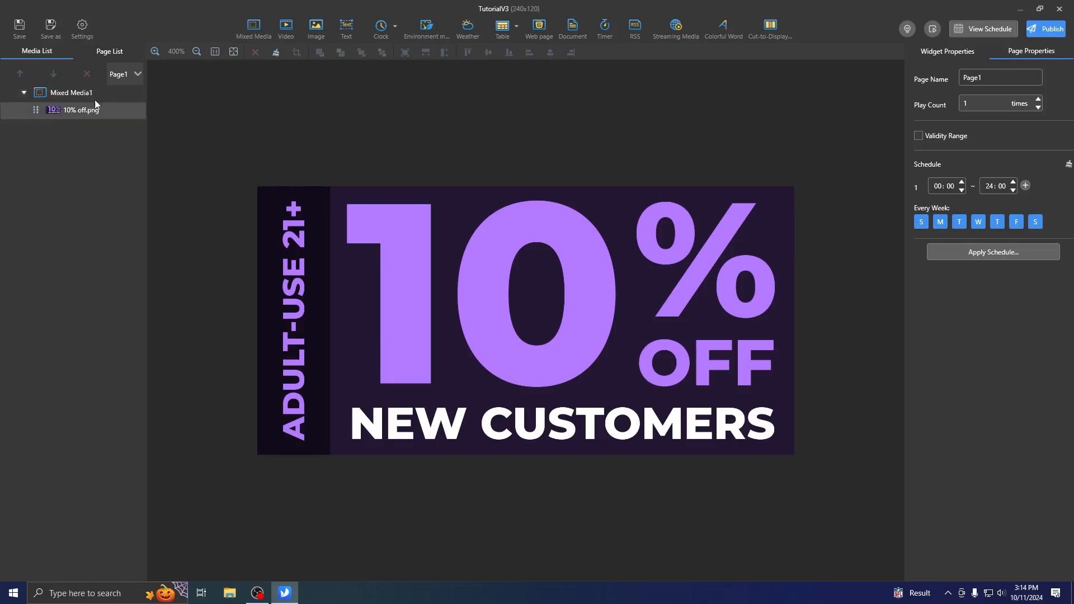
click(124, 50)
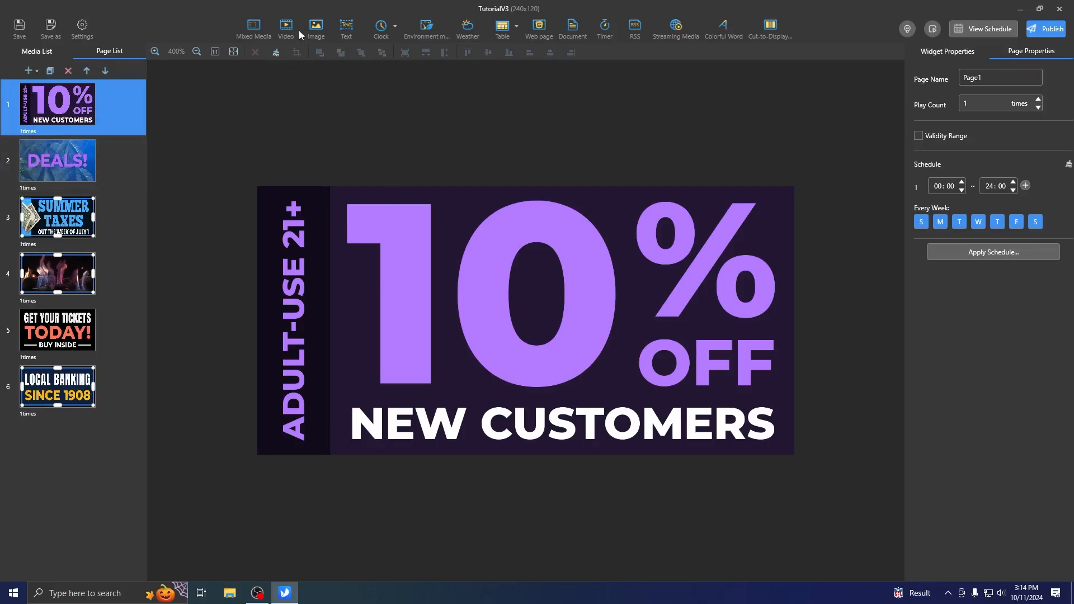
click(314, 30)
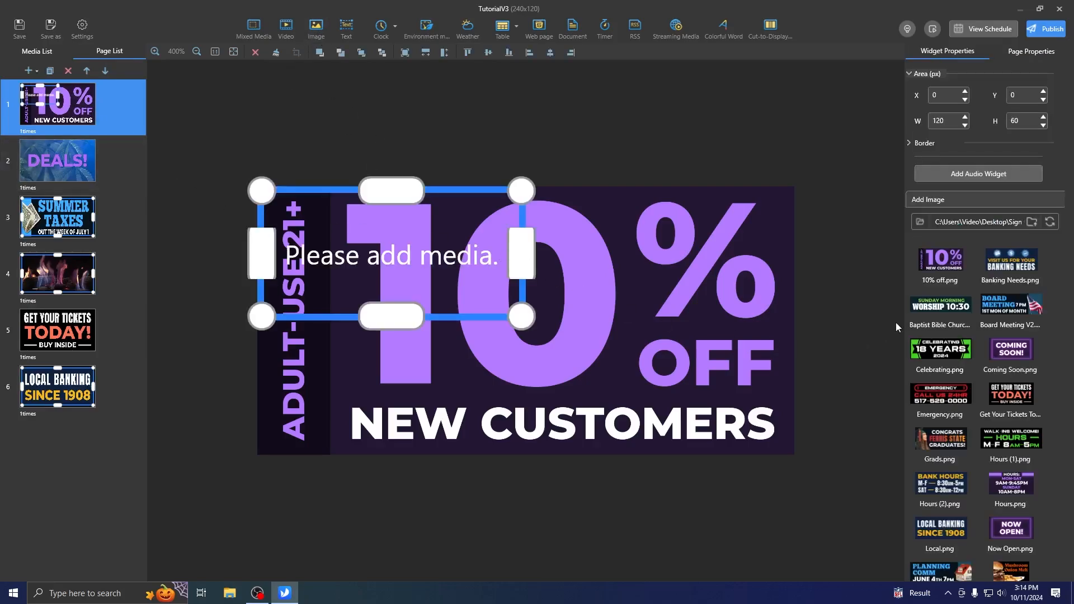
click(941, 348)
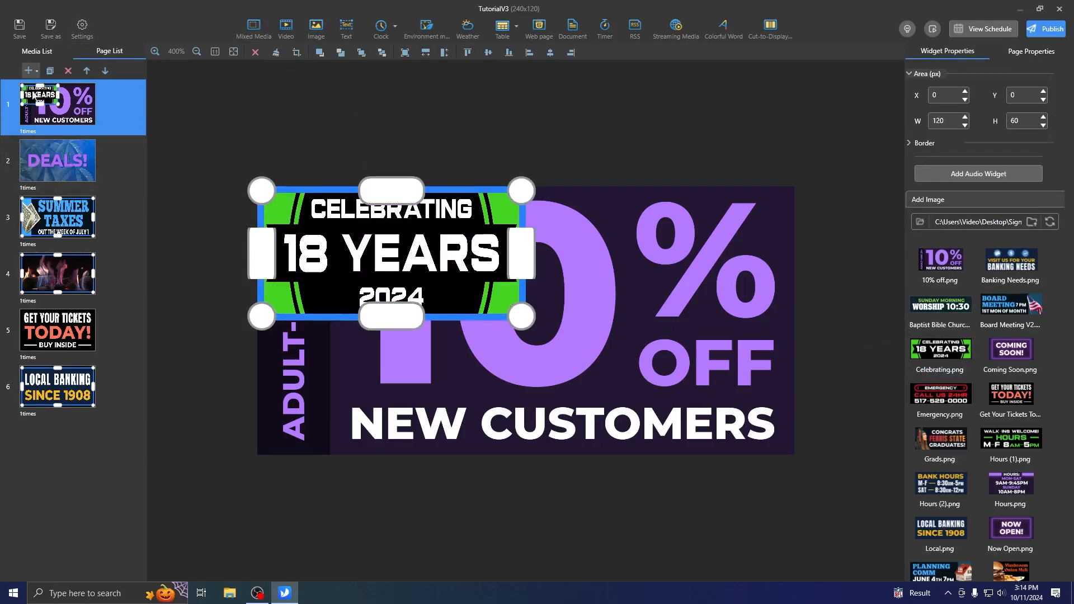
drag(522, 316, 564, 359)
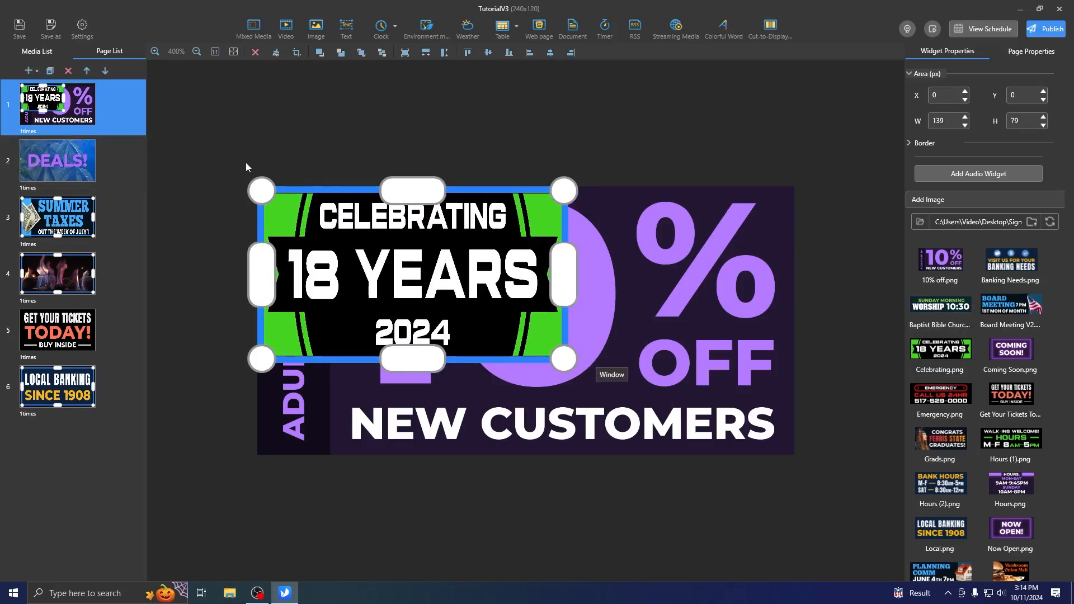
- Delete the image widget holding Celebrating.png from Page1's media list
click(45, 51)
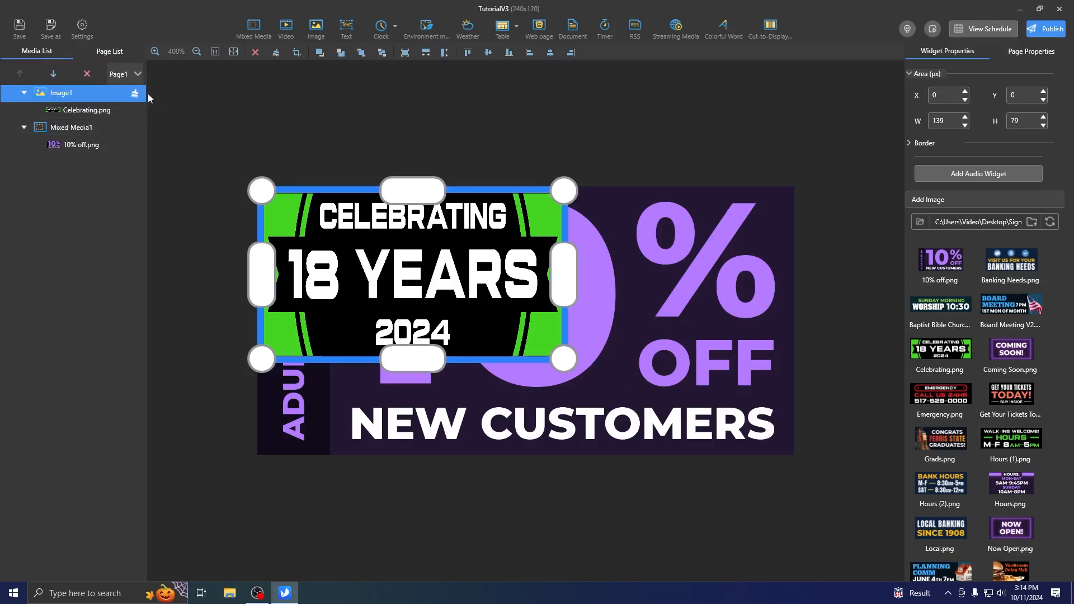
click(86, 75)
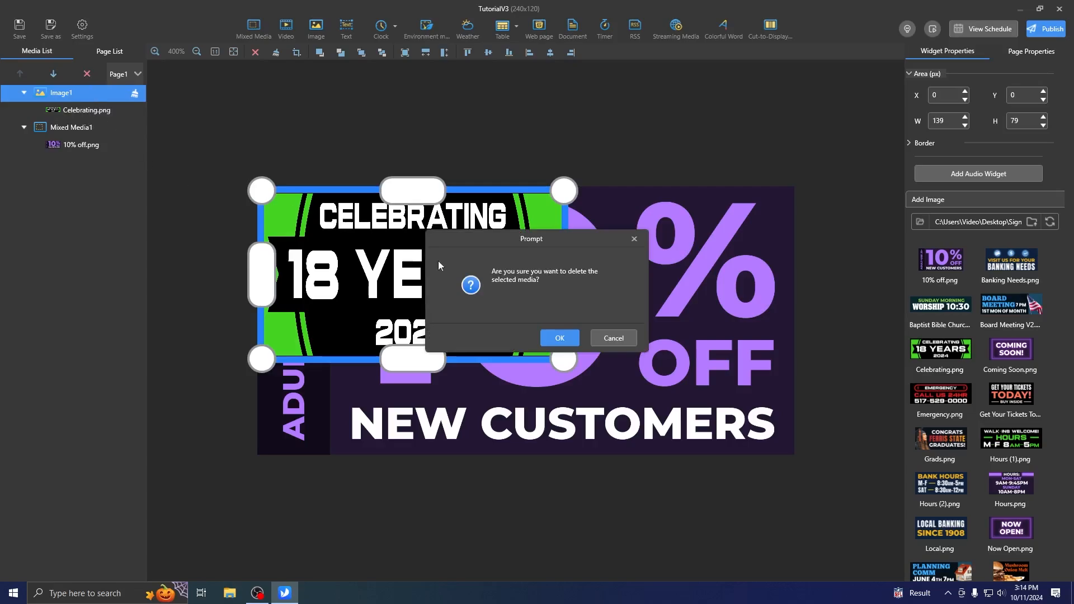
click(552, 338)
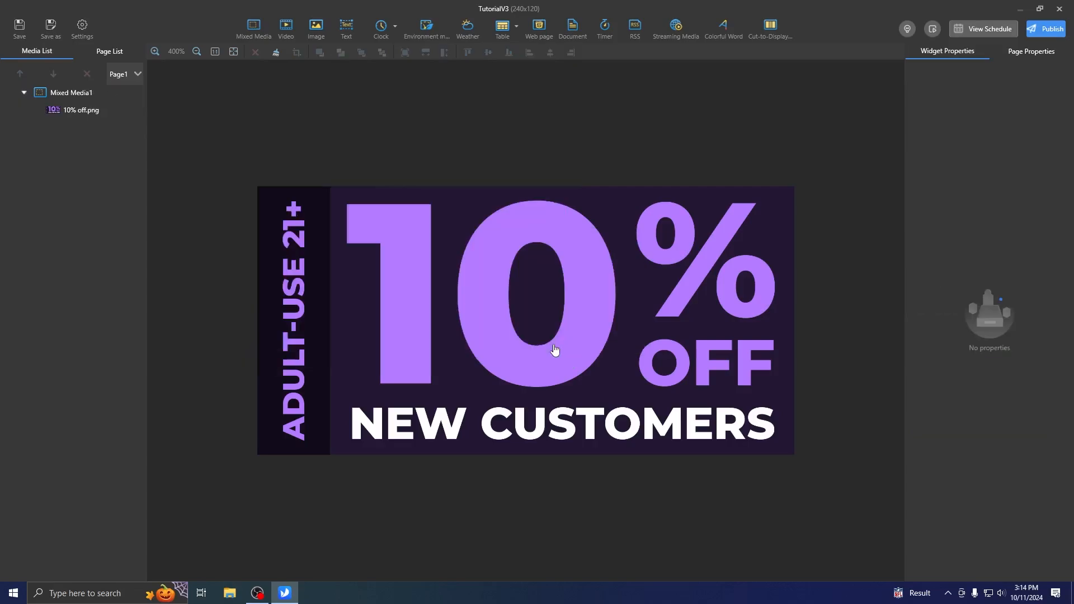
- Set the play duration of 10% off.png on Page1 to 3 seconds
click(75, 112)
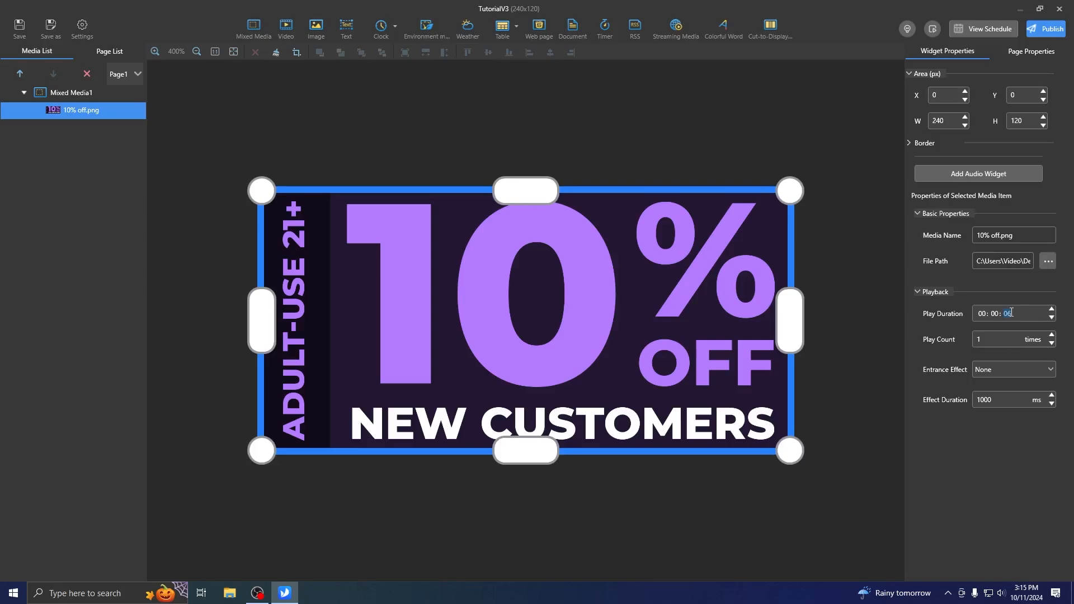
text(03)
click(90, 55)
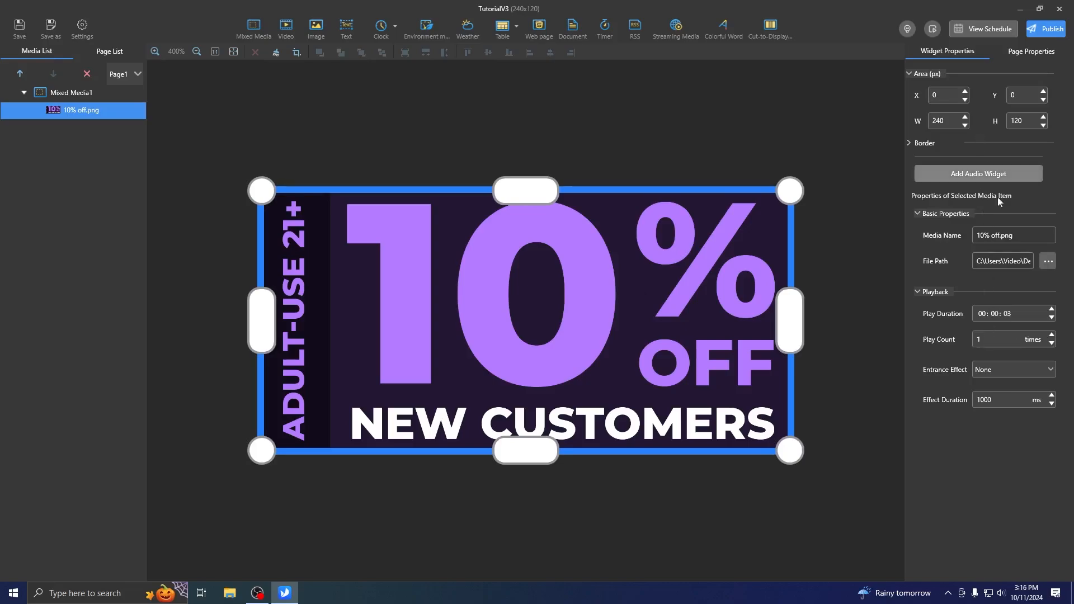
- Look through the available entrance effects for 10% off.png and leave the choice at None
click(1043, 372)
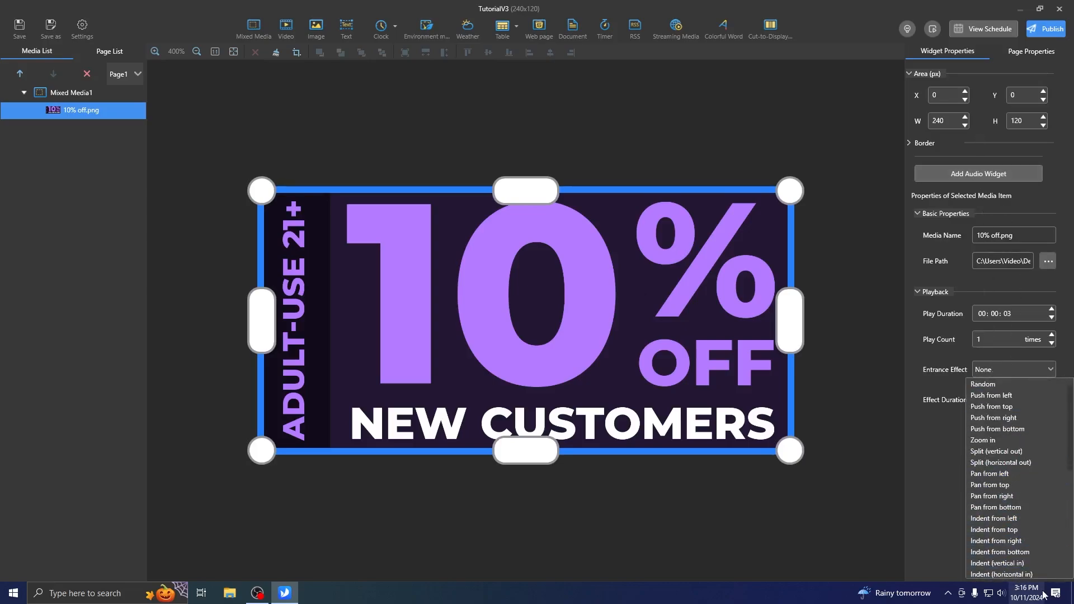
scroll(1044, 442, down, 2)
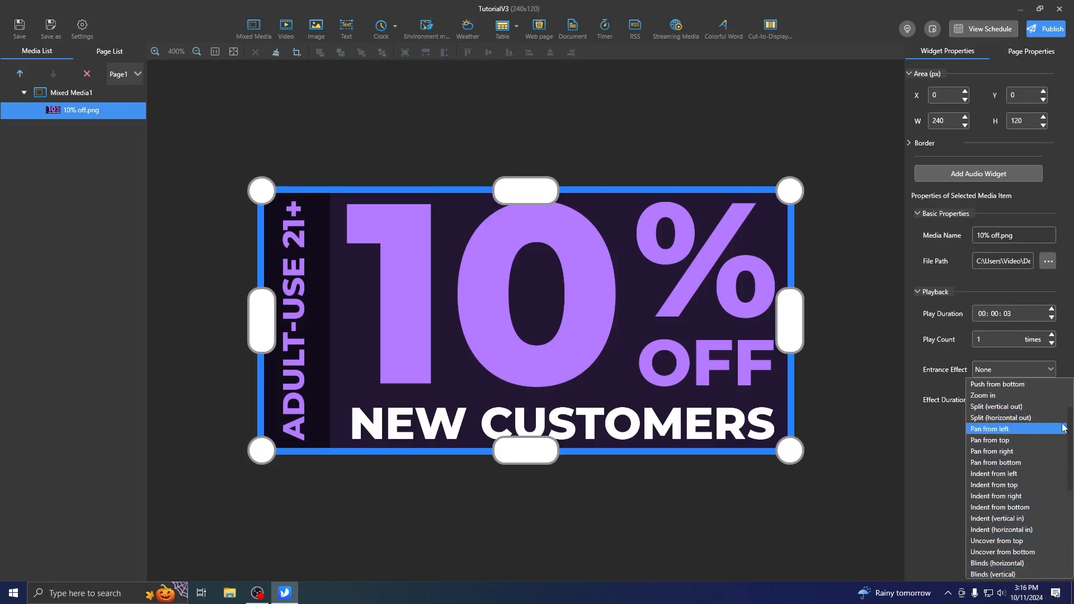
drag(1070, 428, 1039, 365)
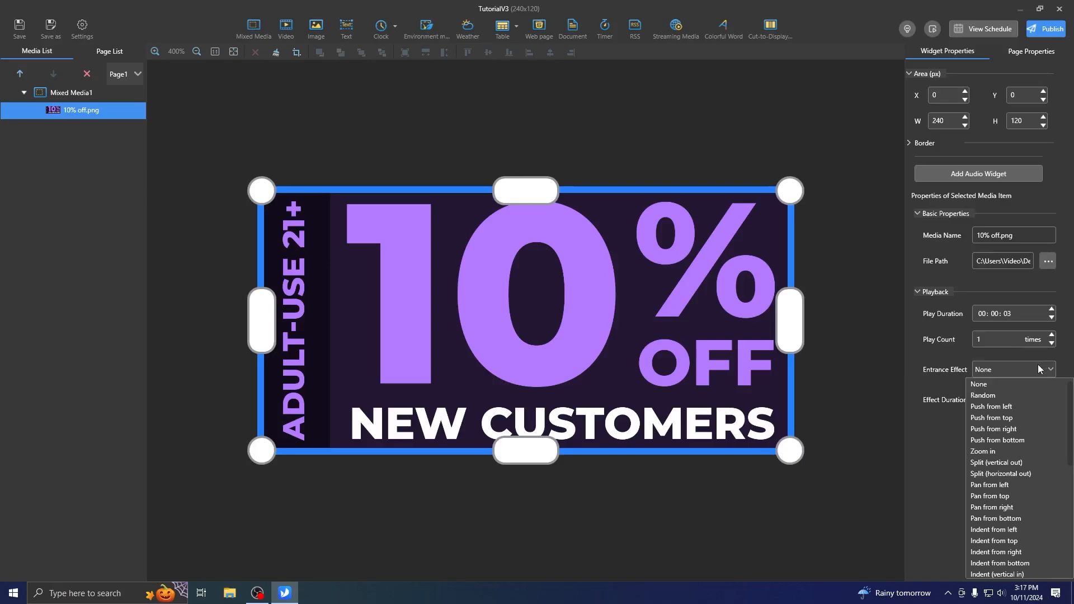
click(1038, 369)
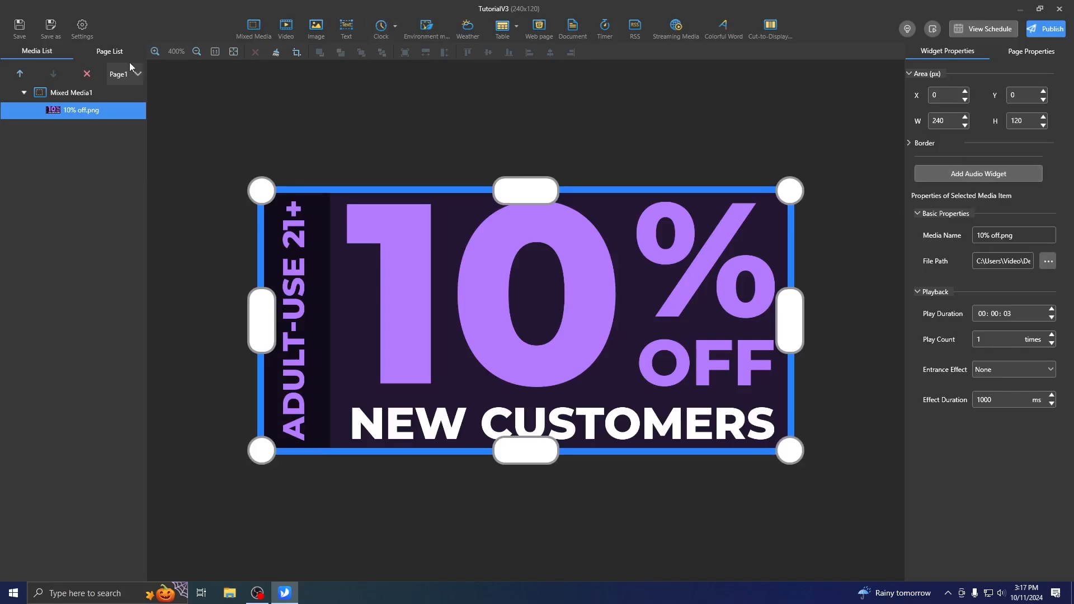
- Examine the playback properties of Deals.mp4 on Page2
click(103, 53)
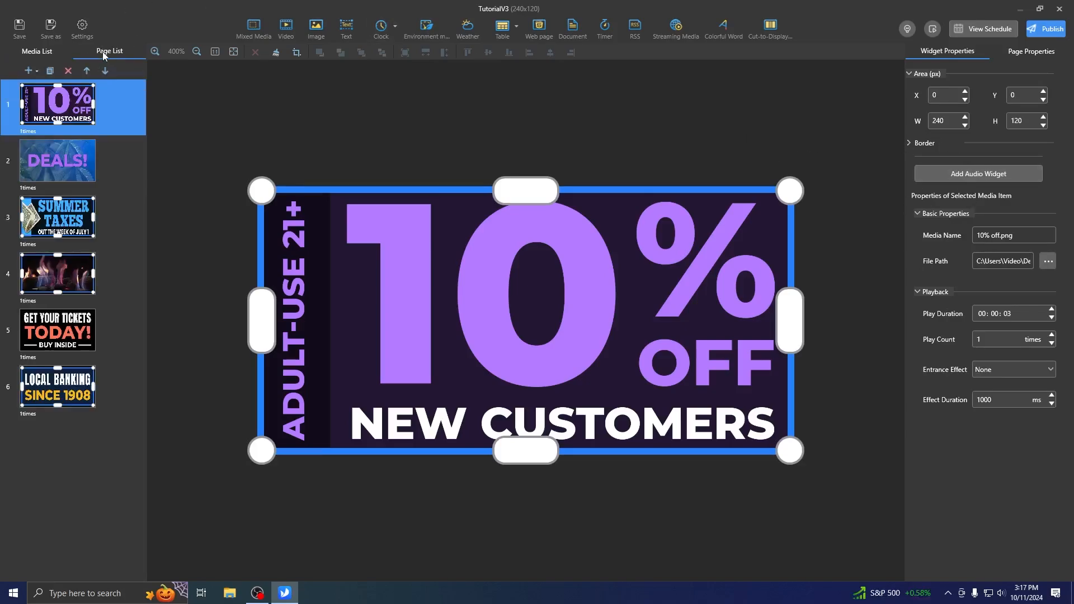
click(58, 157)
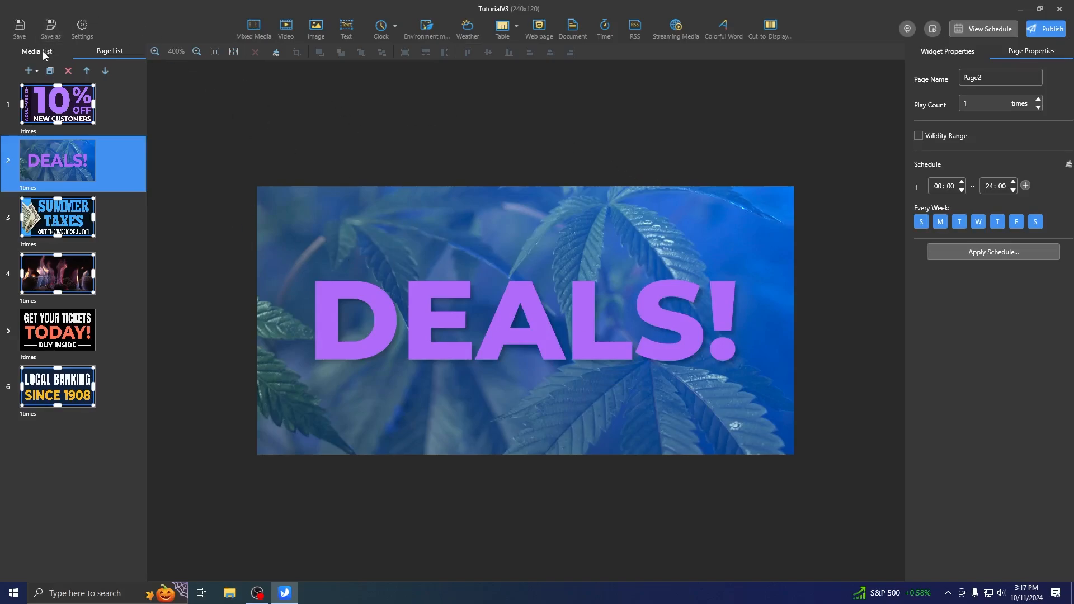
click(475, 266)
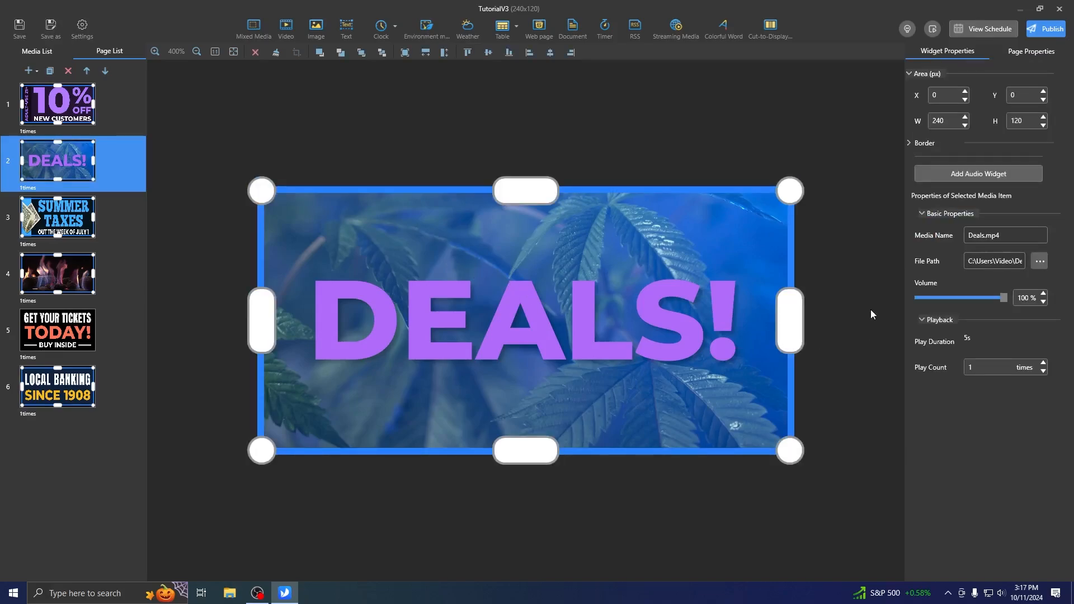
click(61, 50)
click(61, 110)
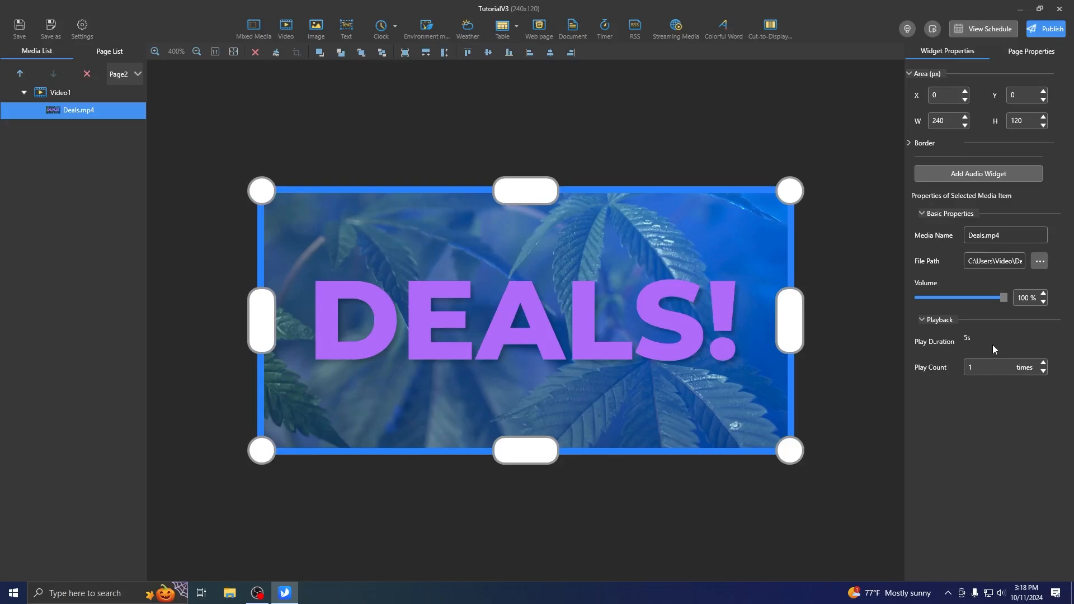
- Set the play duration of Summer Taxes.png on Page3
click(110, 52)
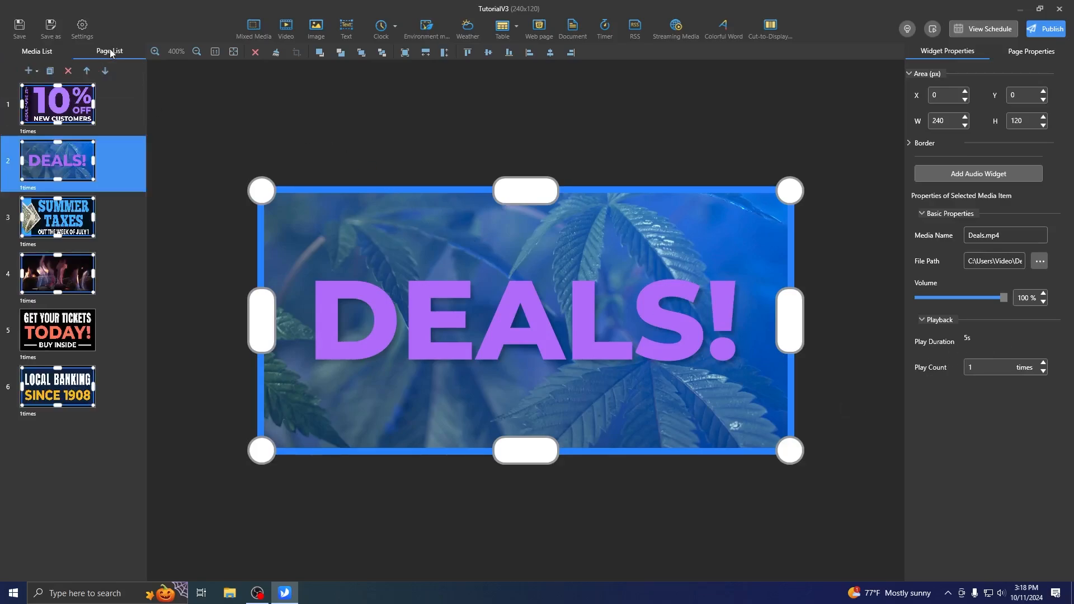
click(77, 213)
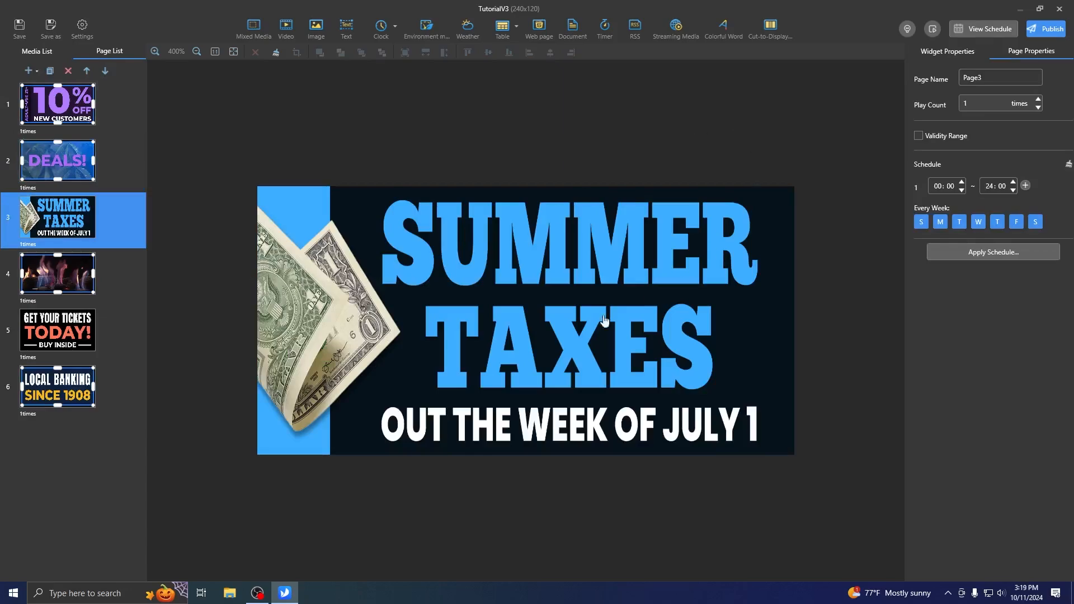
click(464, 284)
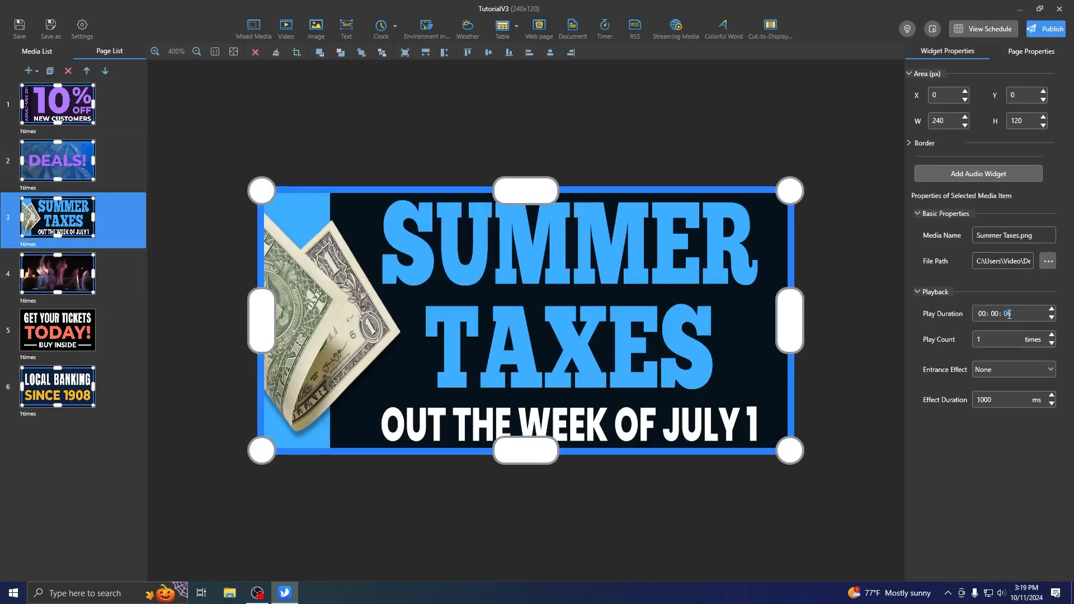
- Check the fireplace video's playback properties on Page4 and set the play duration of the Get Your Tickets Today image on Page5 to 3 seconds
click(47, 294)
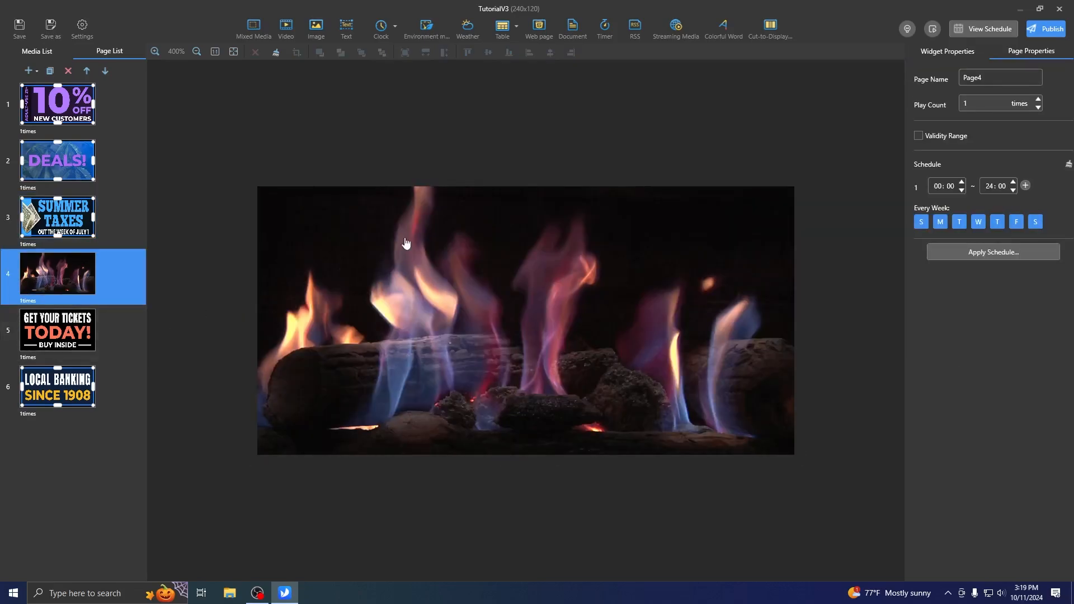
click(621, 289)
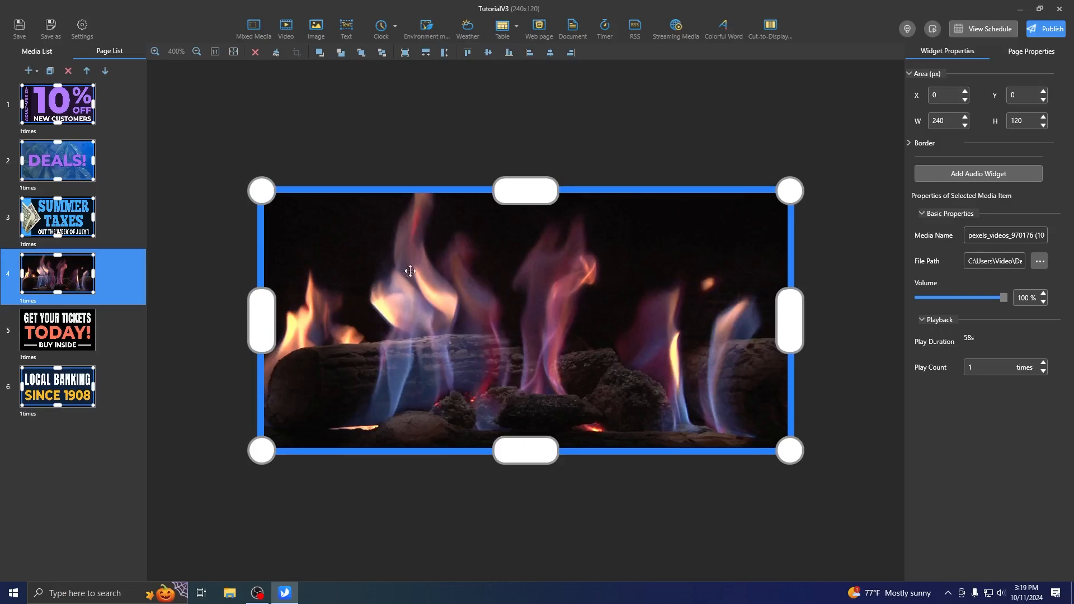
click(51, 337)
click(644, 280)
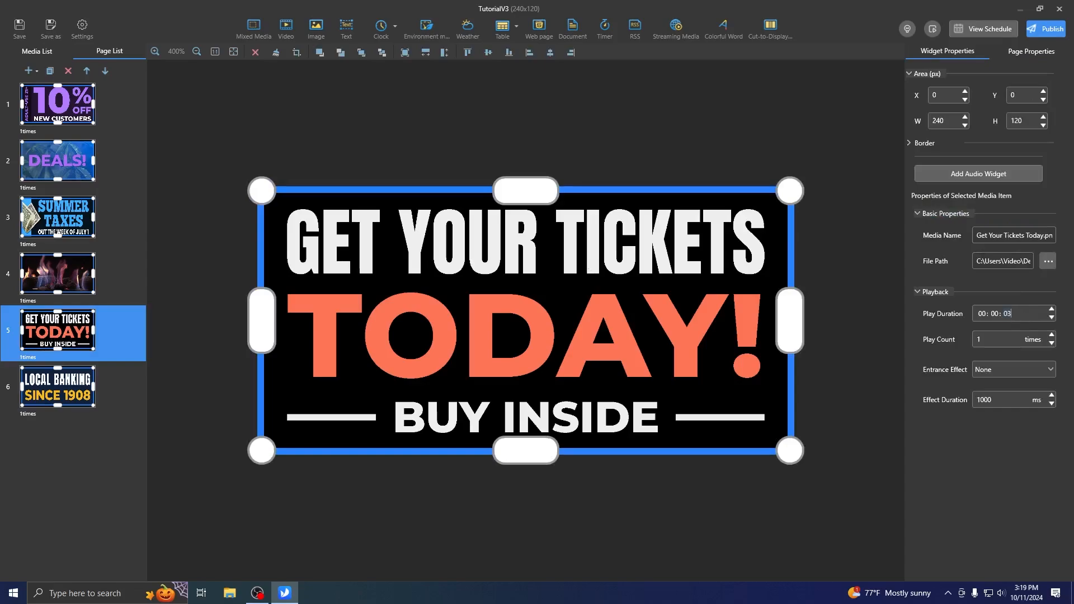
- Set the play duration of Local.png on Page6 to 3 seconds
click(41, 402)
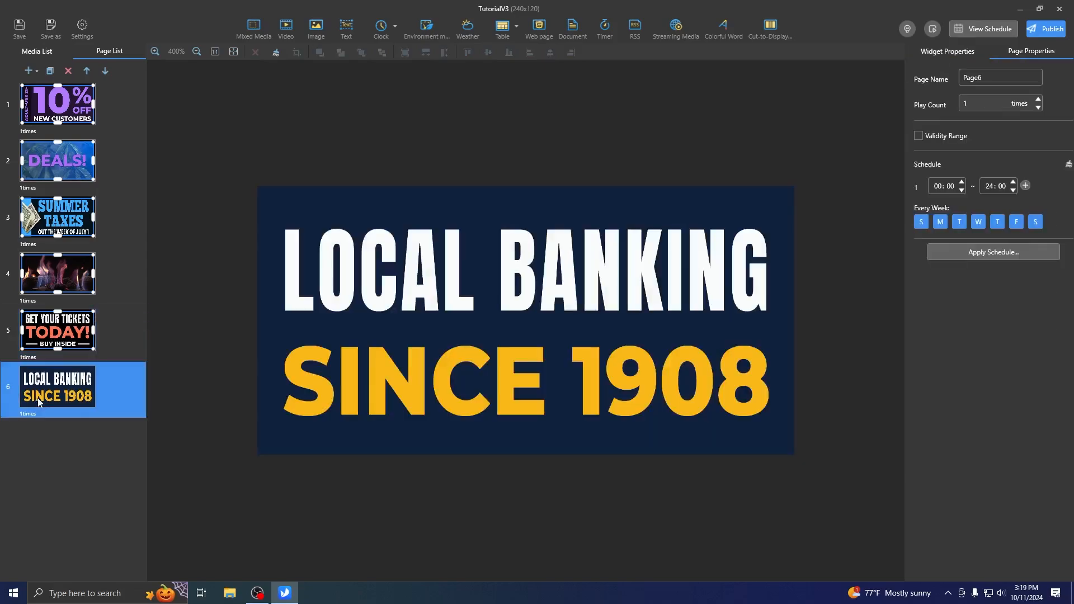
click(486, 354)
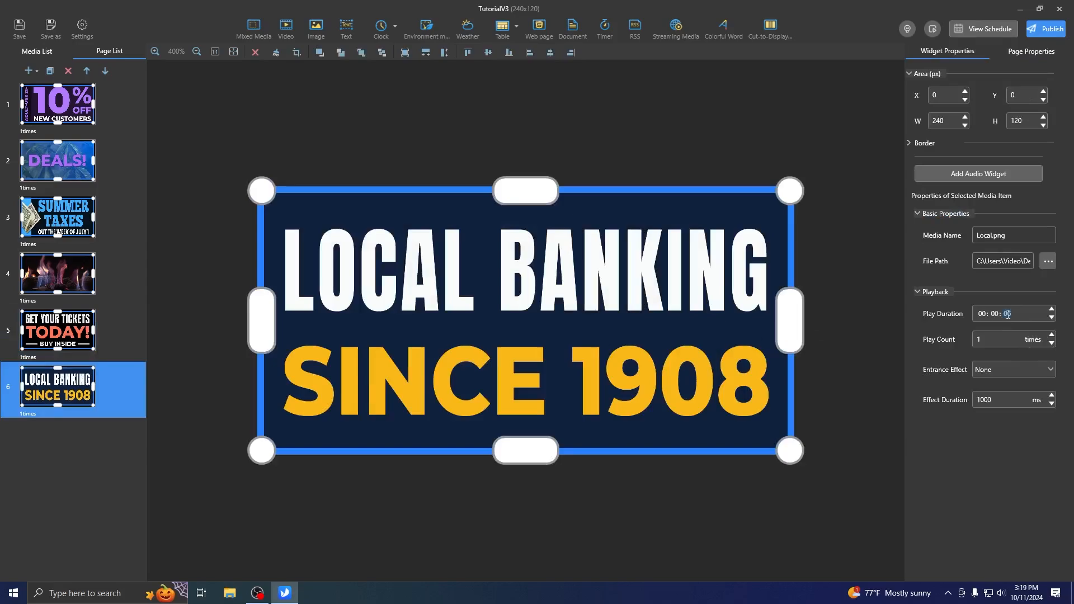
text(3)
- Add a seventh page to the solution and place a digital clock widget on it
click(28, 71)
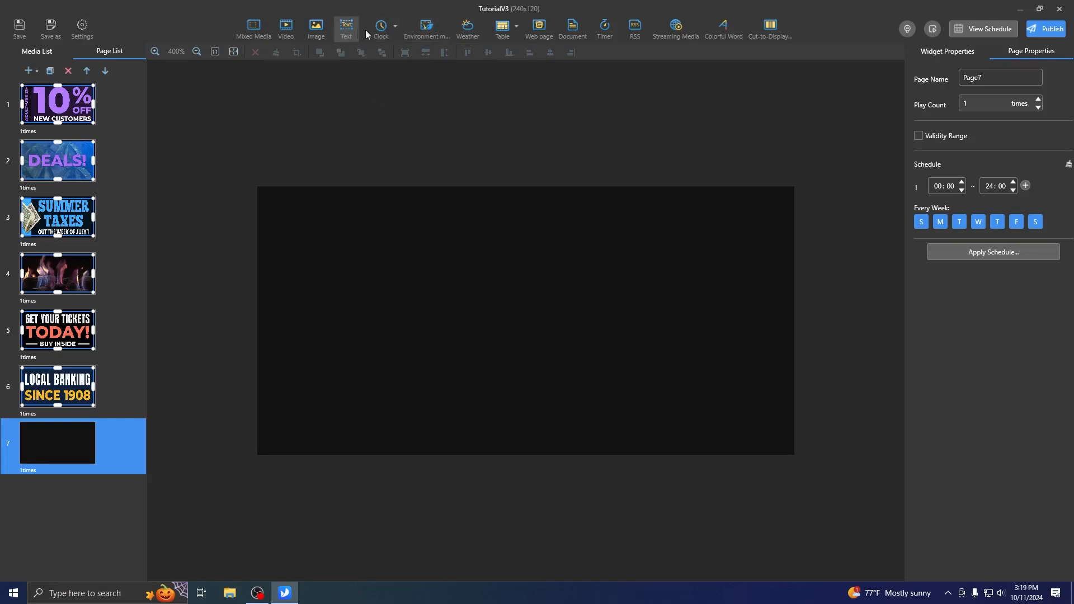
click(395, 26)
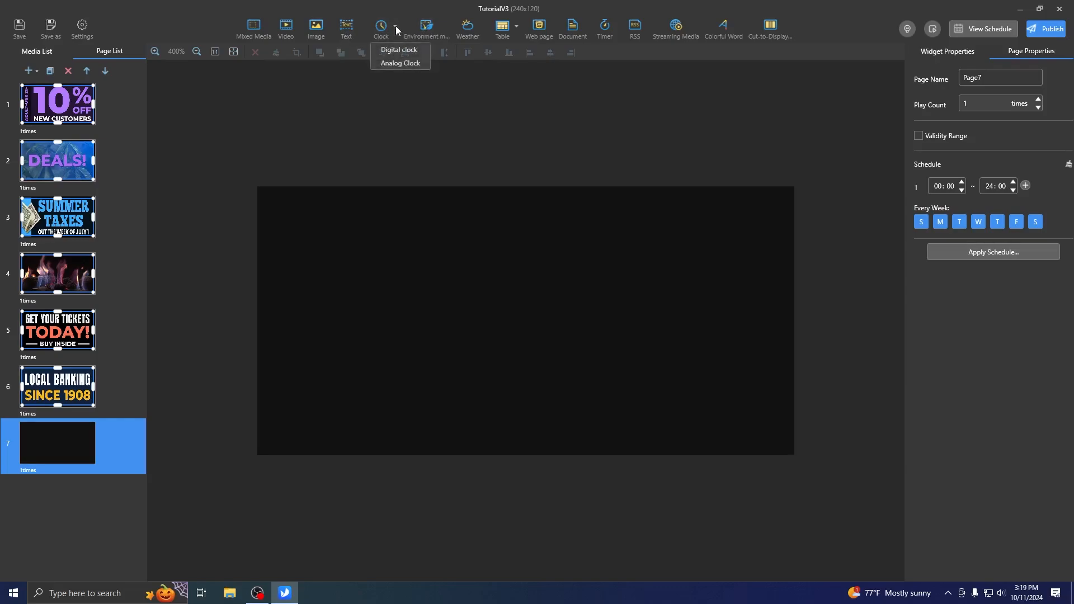
click(399, 54)
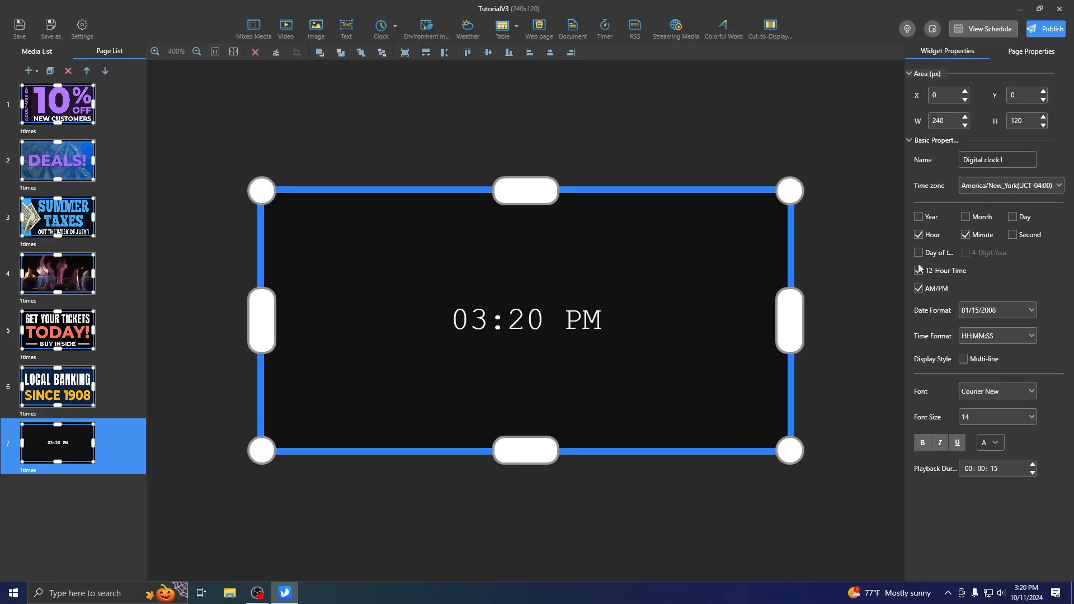
- Include the year, month and day in the digital clock's display
click(919, 217)
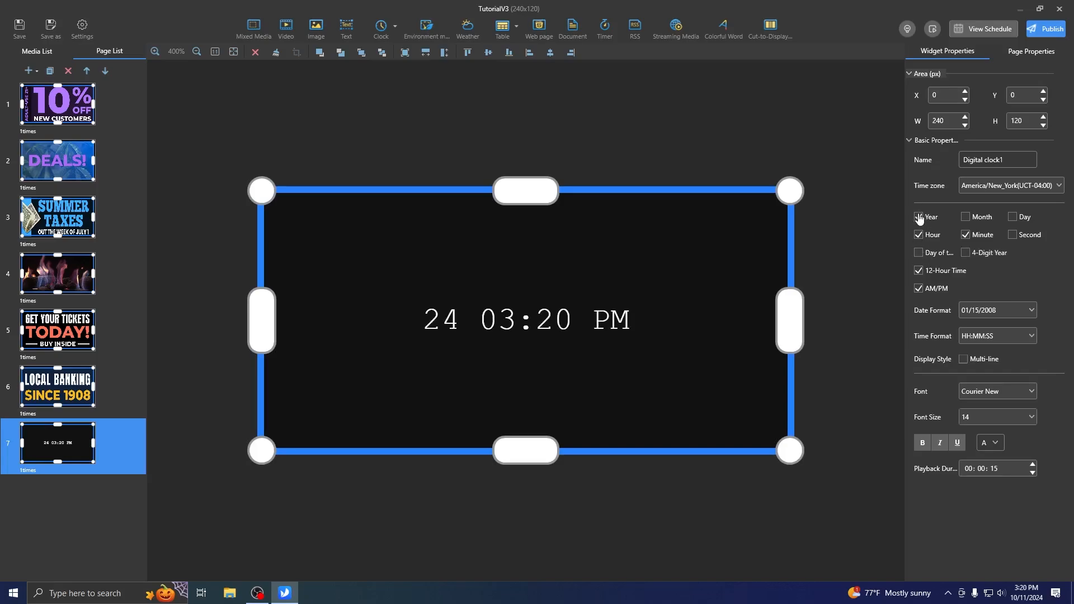
click(919, 217)
click(966, 218)
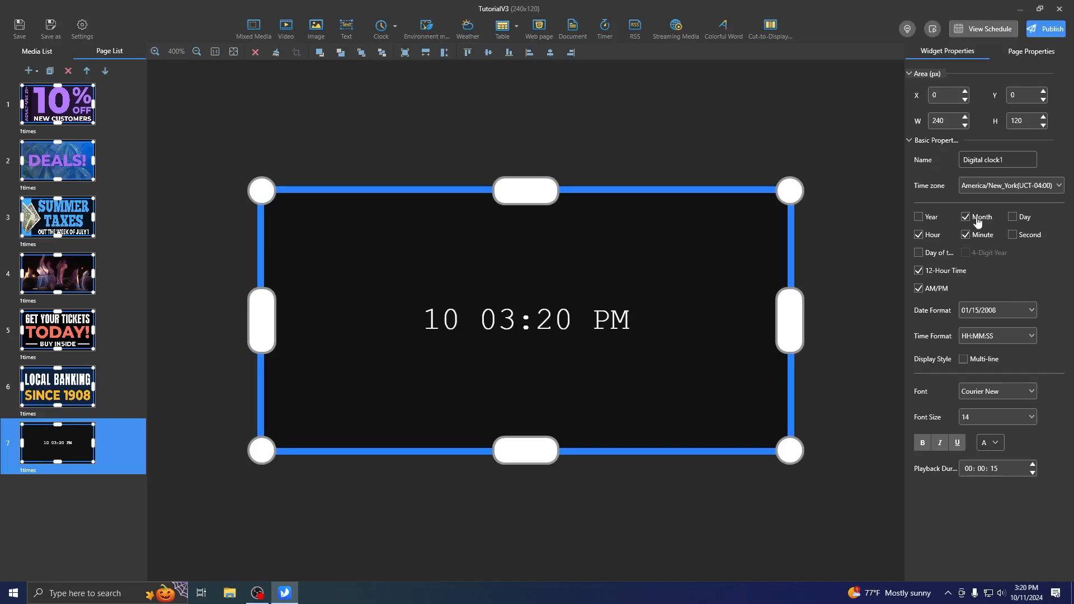
click(1013, 217)
click(919, 217)
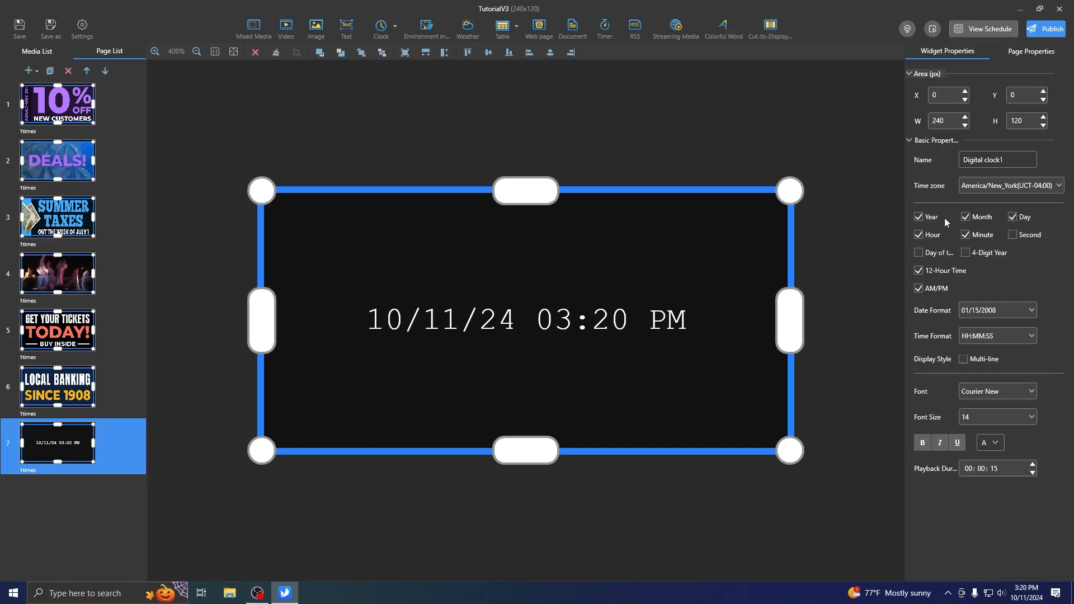
- Remove the hour and minute from the digital clock and show a four-digit year with the day of the week
click(1011, 236)
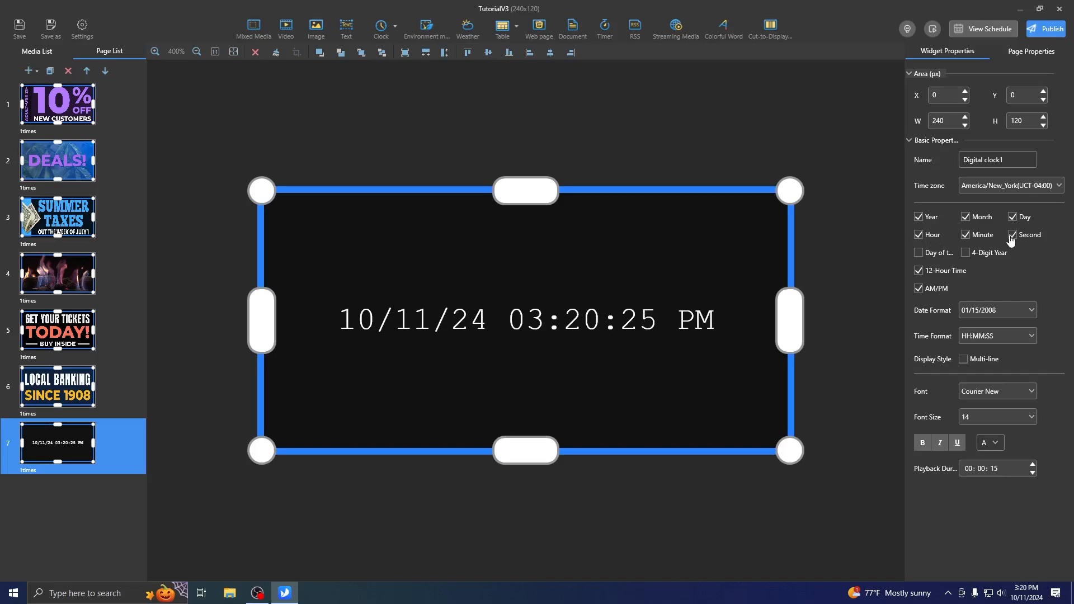
click(1012, 235)
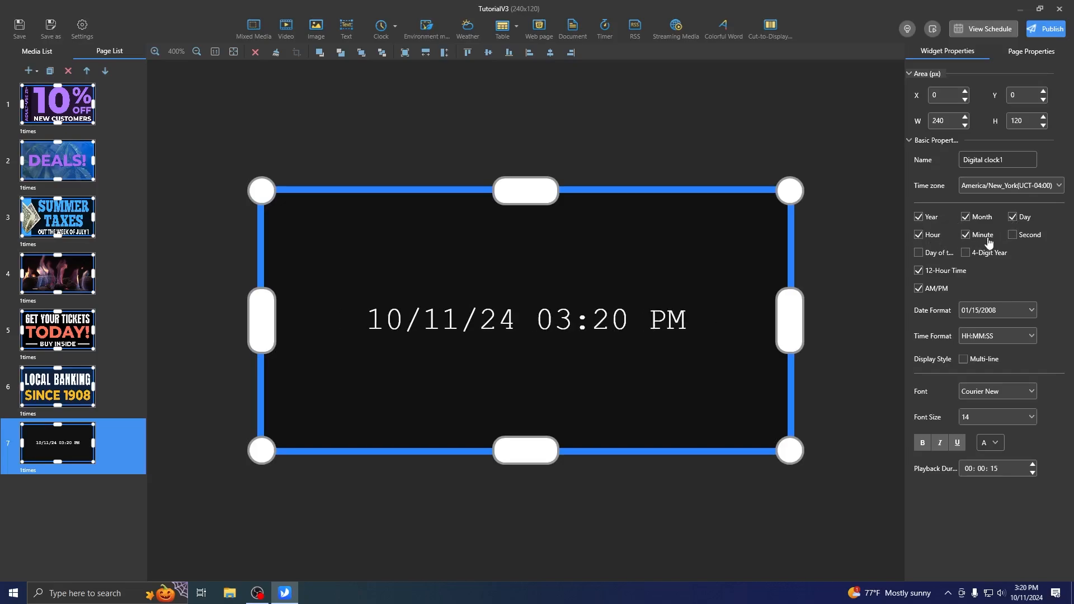
click(919, 235)
click(966, 235)
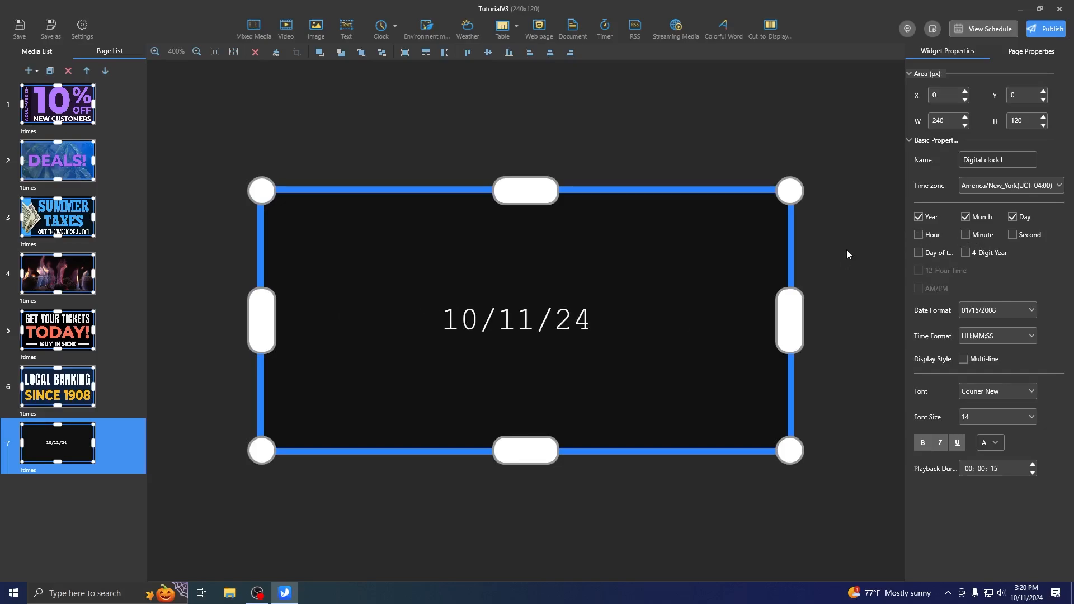
click(966, 255)
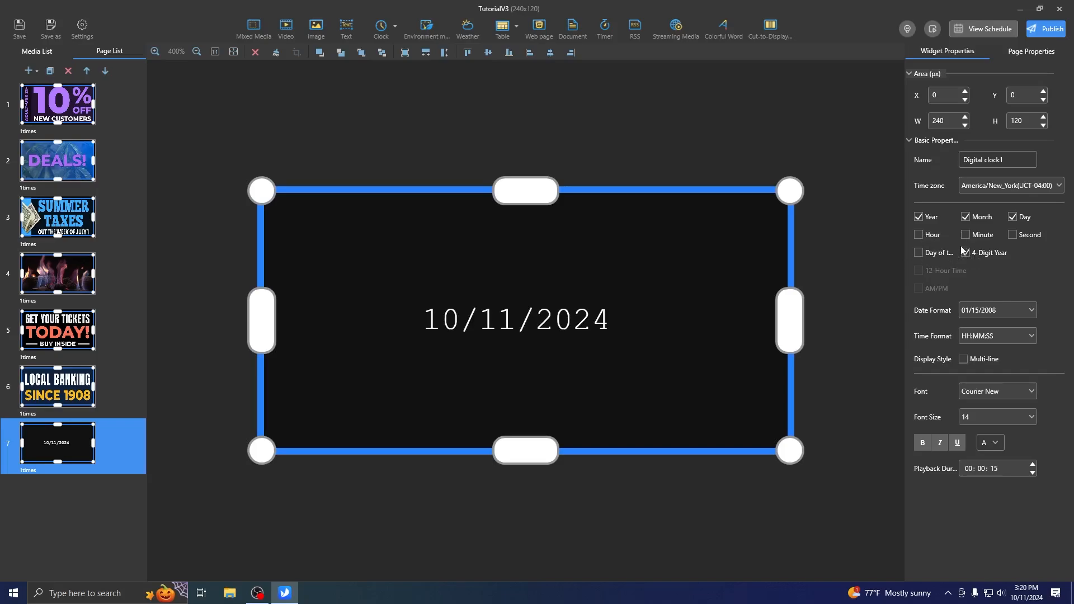
click(946, 256)
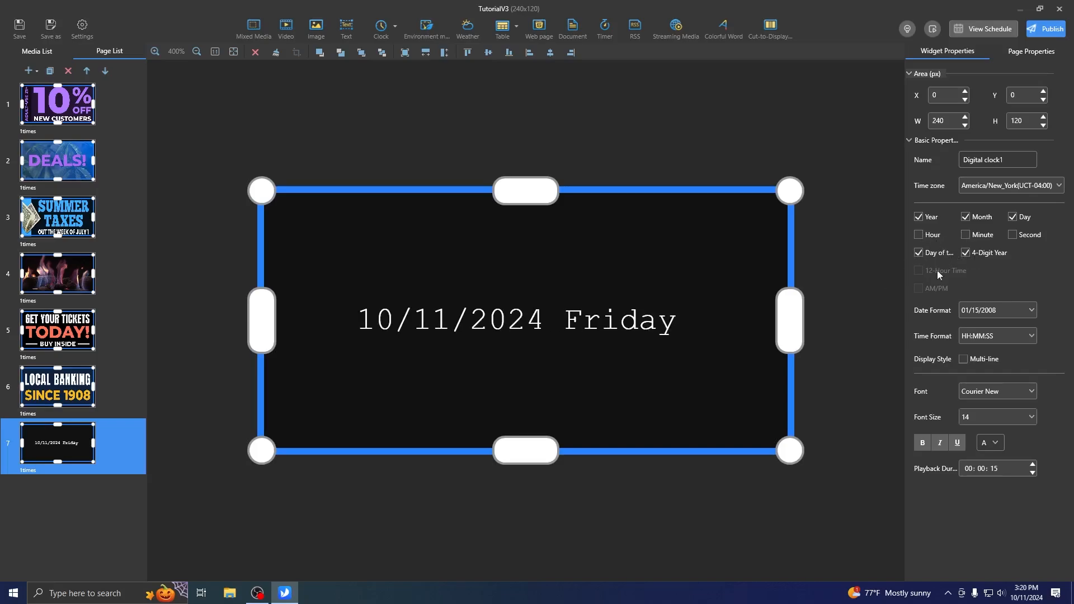
- Show the hour, minute and second on the digital clock in 12-hour time with AM/PM
click(919, 235)
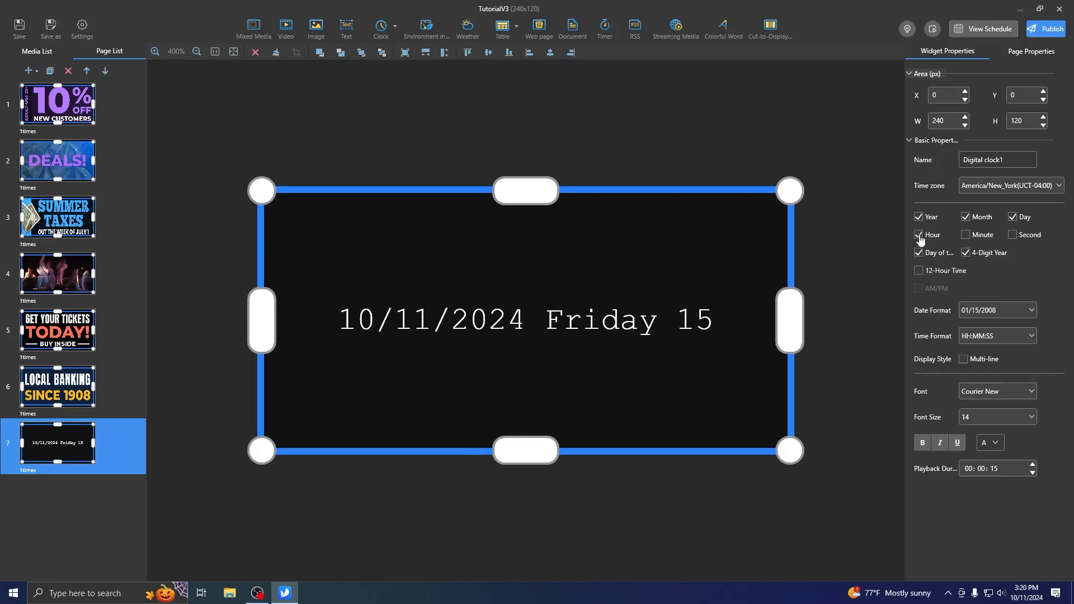
click(966, 236)
click(1013, 236)
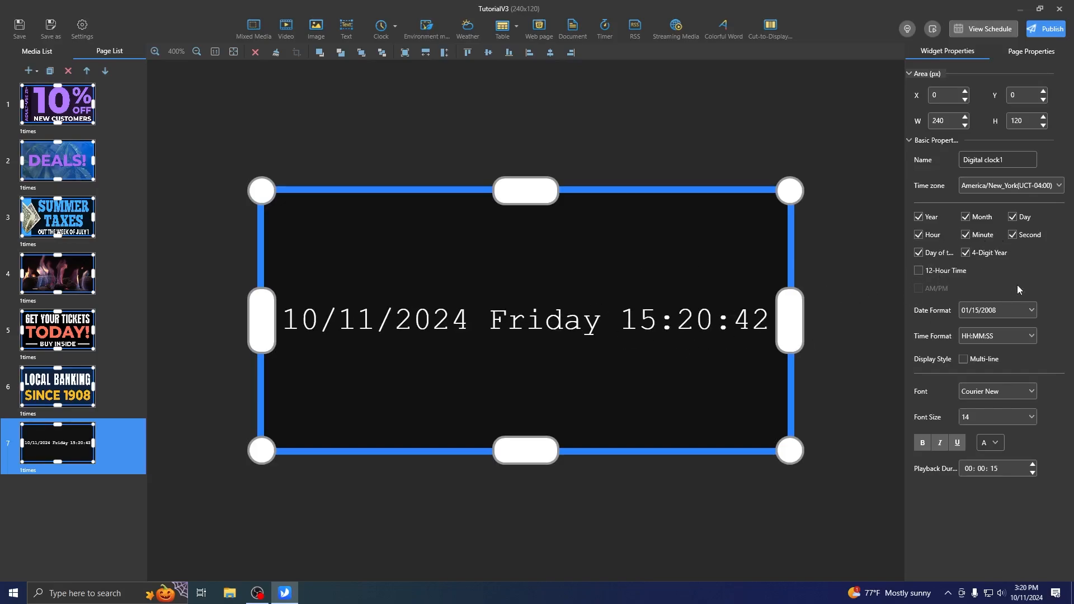
click(919, 272)
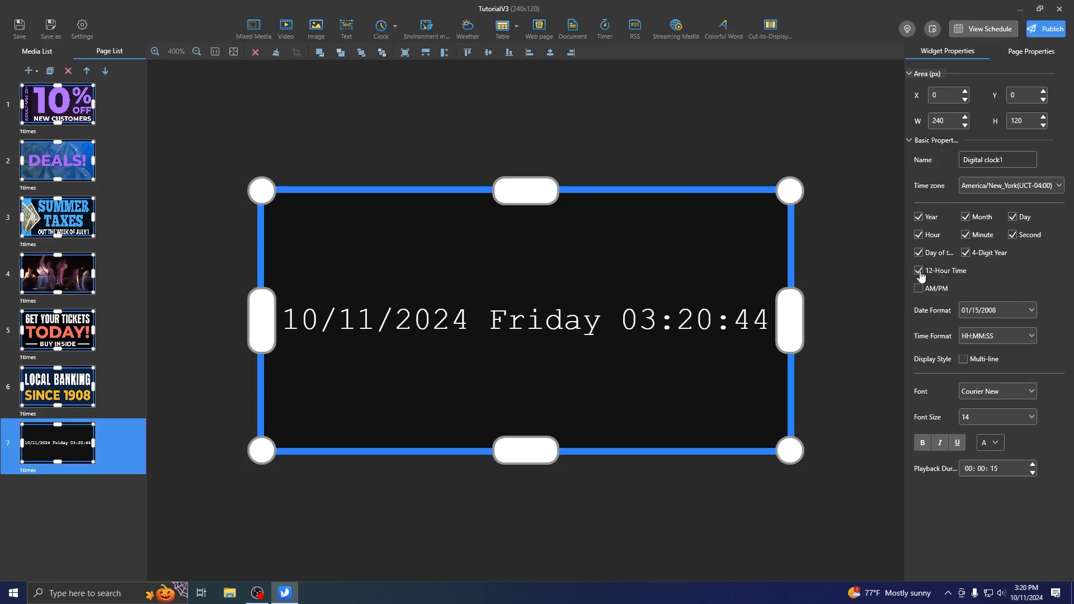
click(921, 274)
click(921, 273)
click(917, 289)
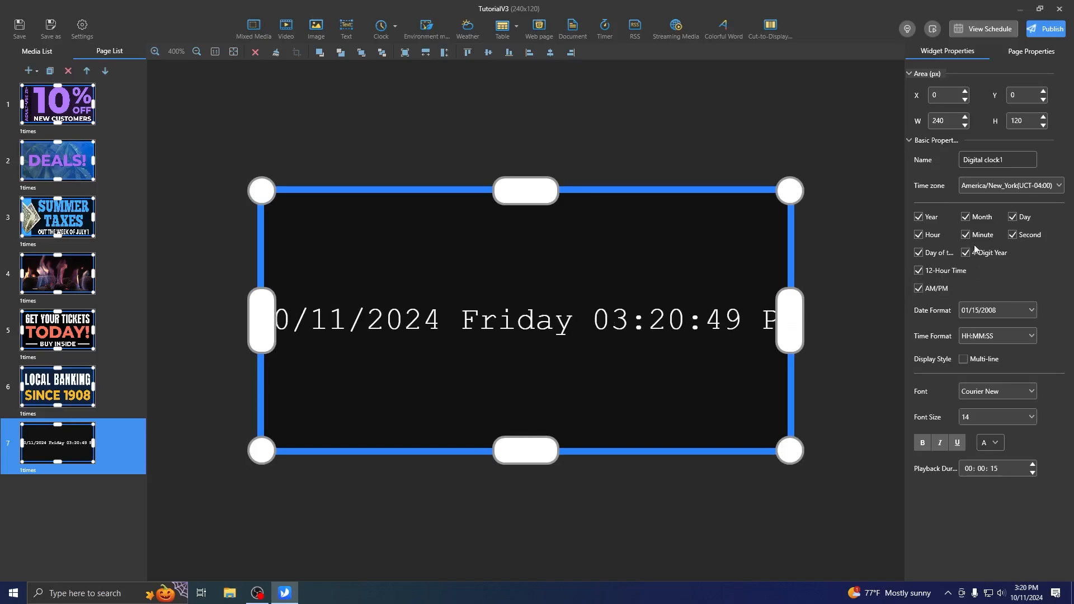
- Hide the day in the digital clock's date and set the date format to 1-15-2008
click(1012, 217)
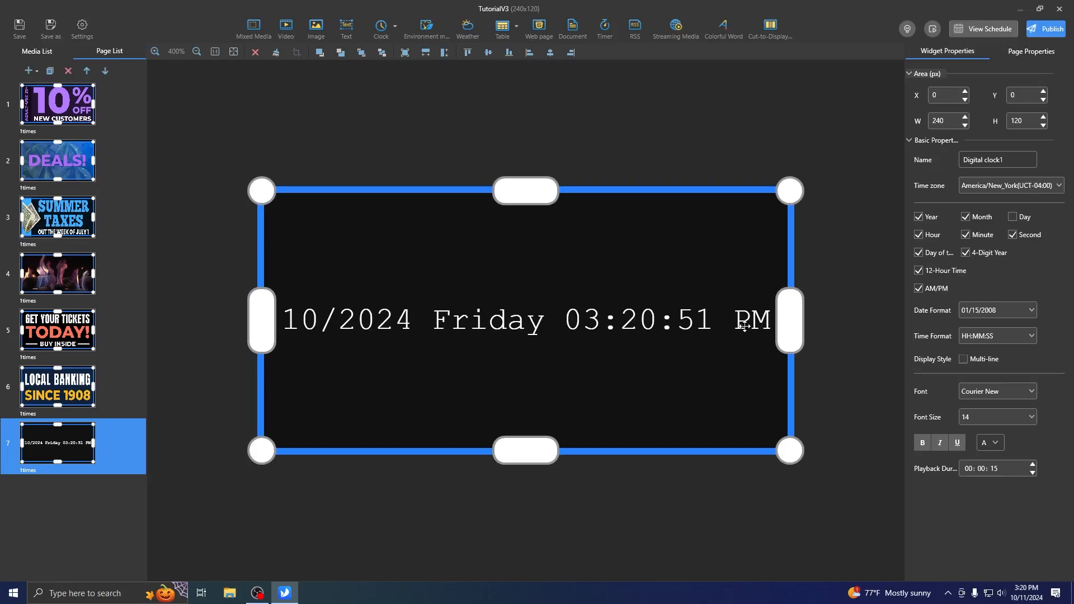
click(1014, 311)
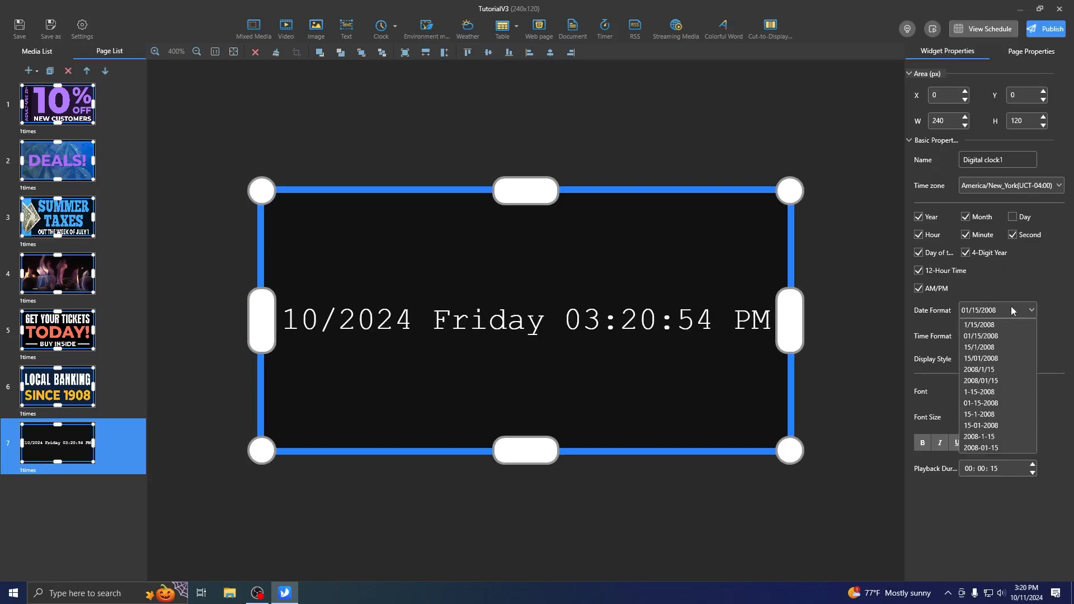
click(979, 392)
- Keep the digital clock's time format at HH:MM:SS and hide the seconds
click(991, 336)
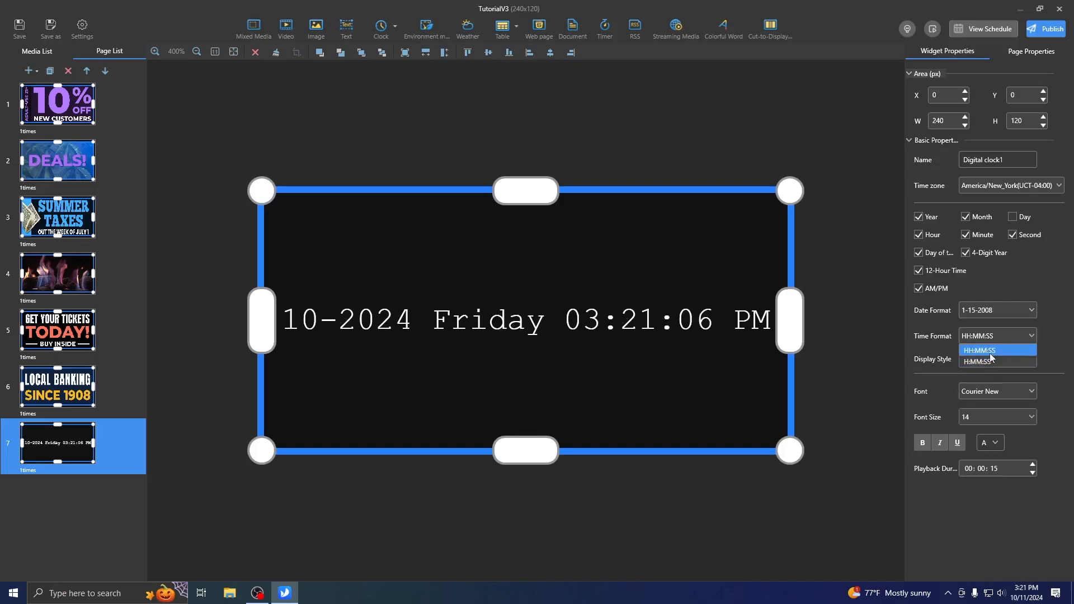
click(989, 352)
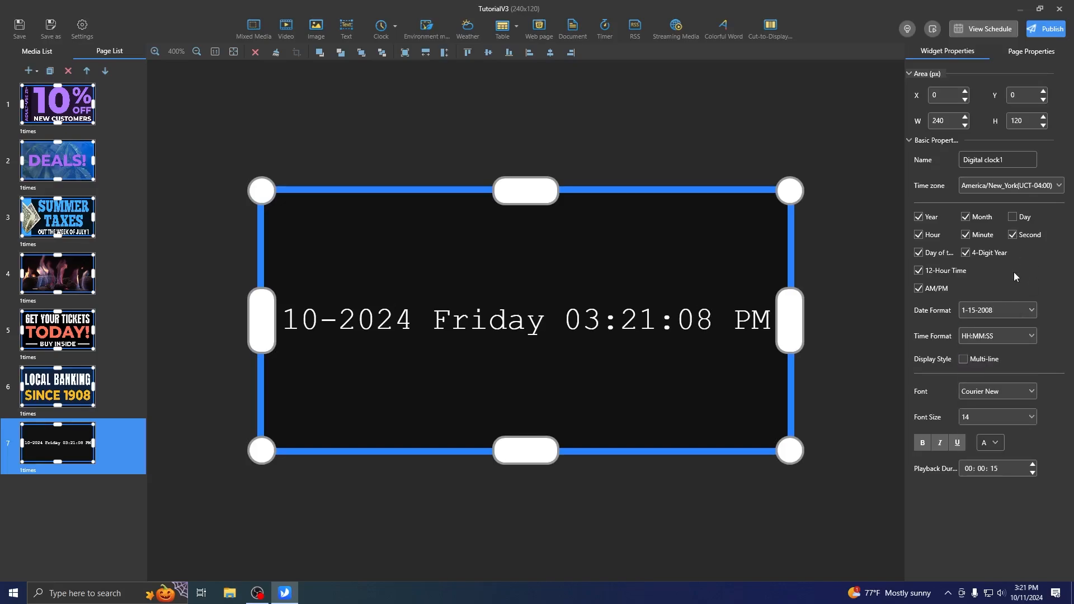
click(1013, 237)
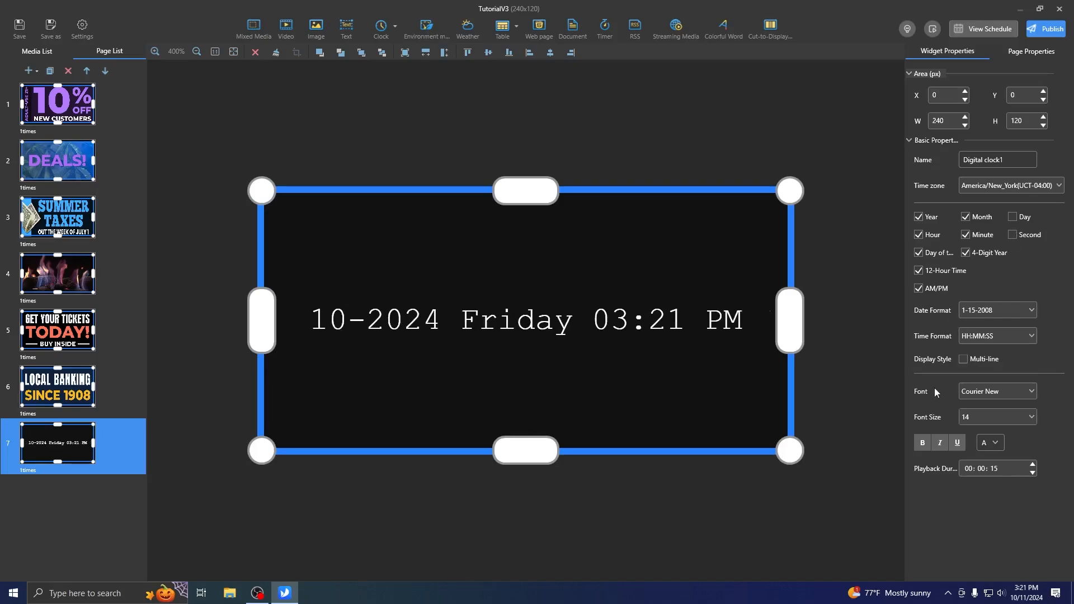
- Try the multi-line display style on the digital clock and return it to a single line
click(962, 359)
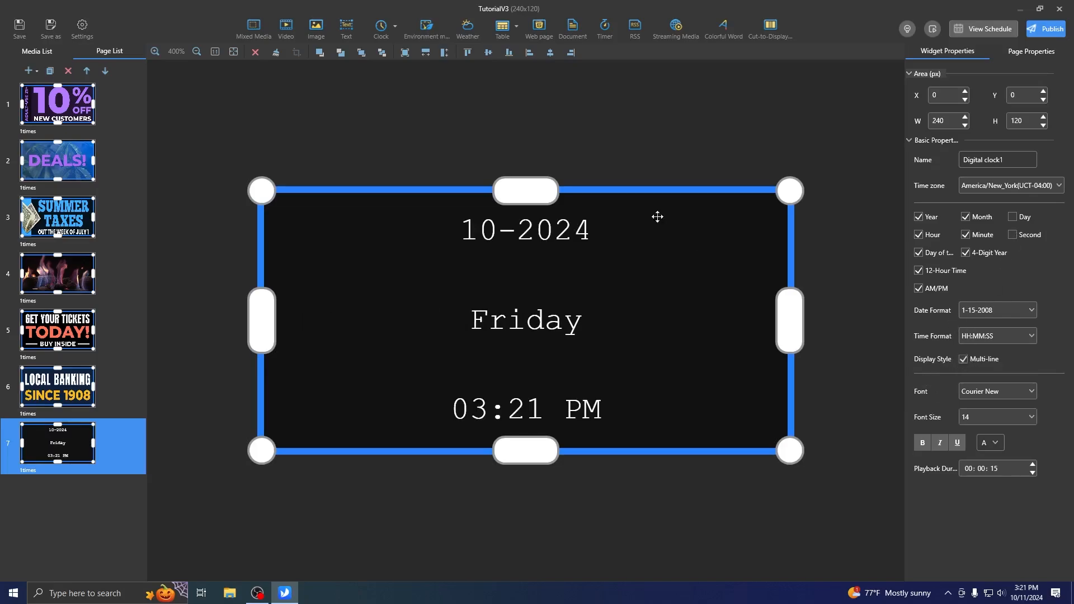
click(965, 362)
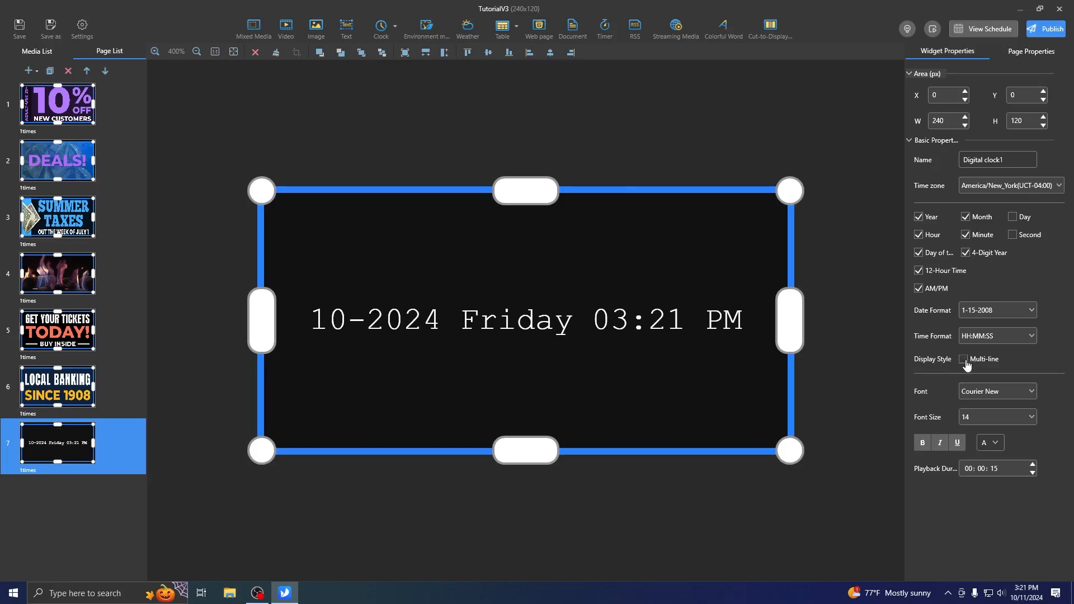
click(965, 362)
click(964, 362)
- Set the digital clock's font to Times New Roman
click(1018, 392)
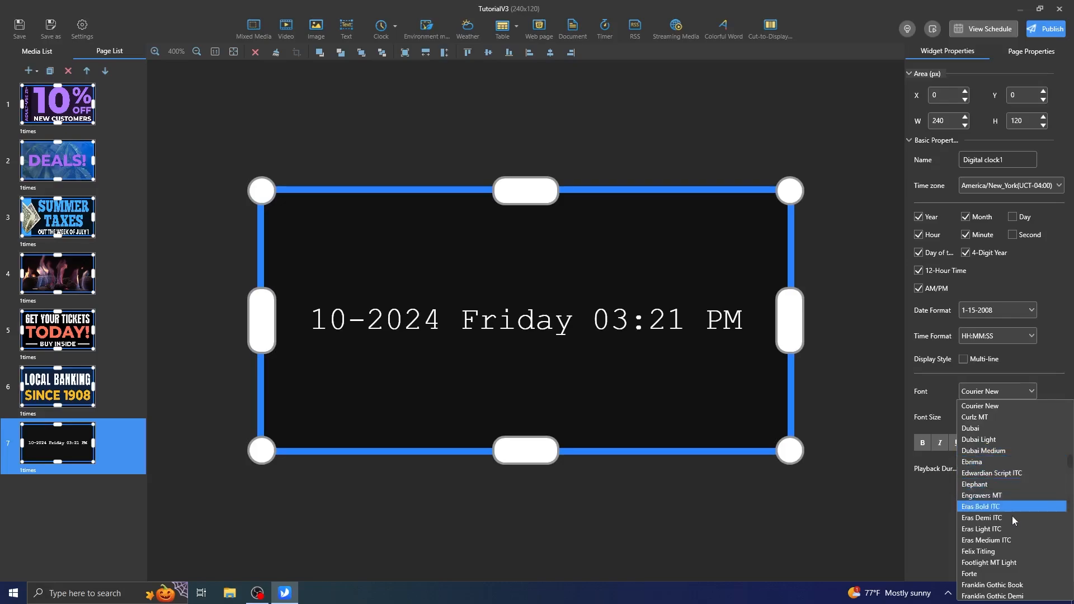
drag(1068, 463, 1066, 408)
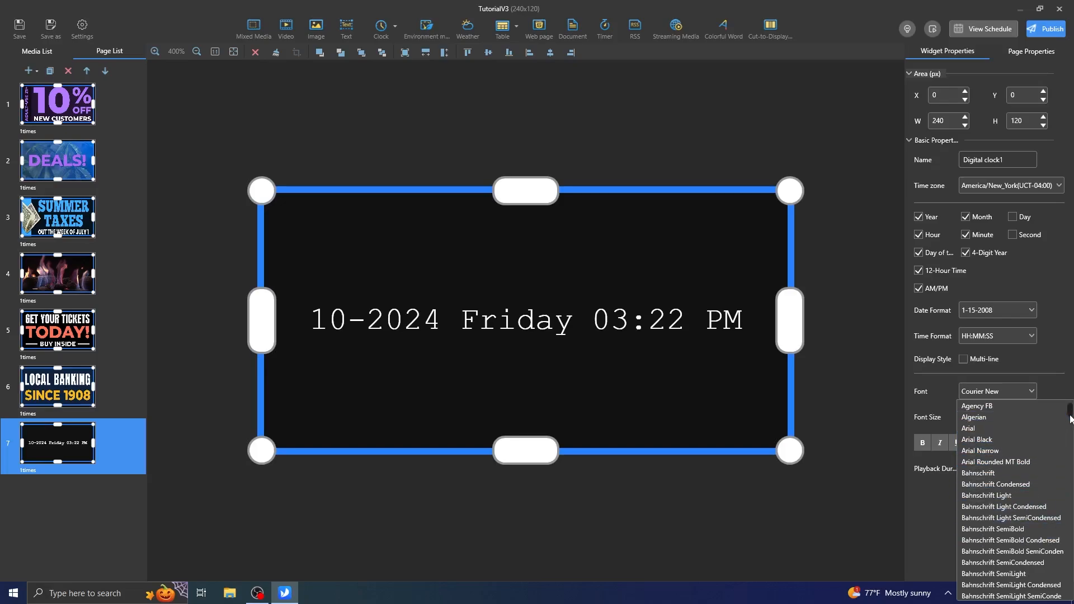
drag(1067, 424, 1070, 591)
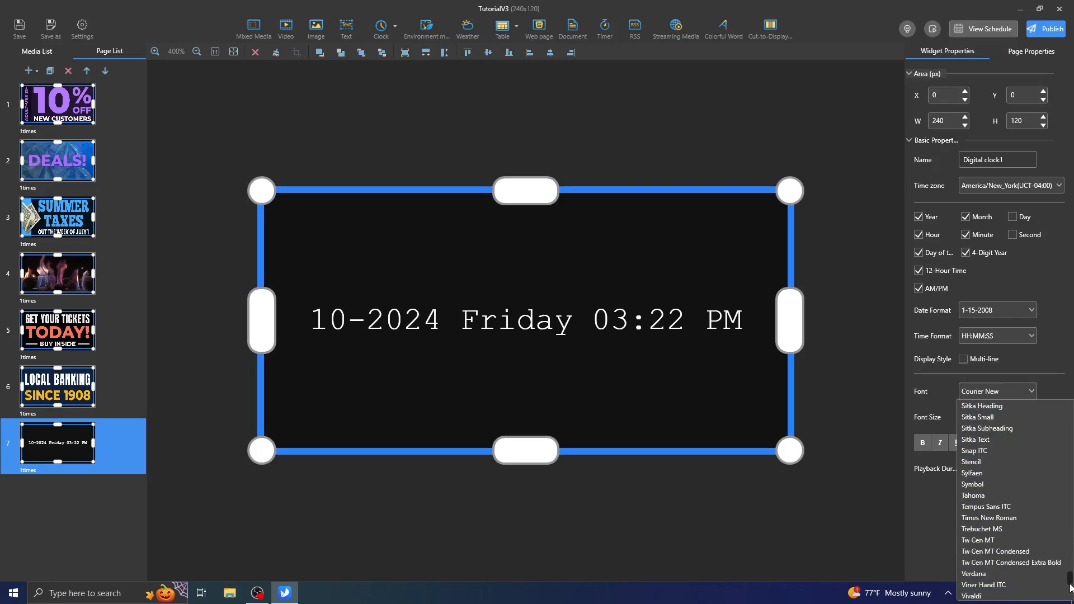
click(1003, 518)
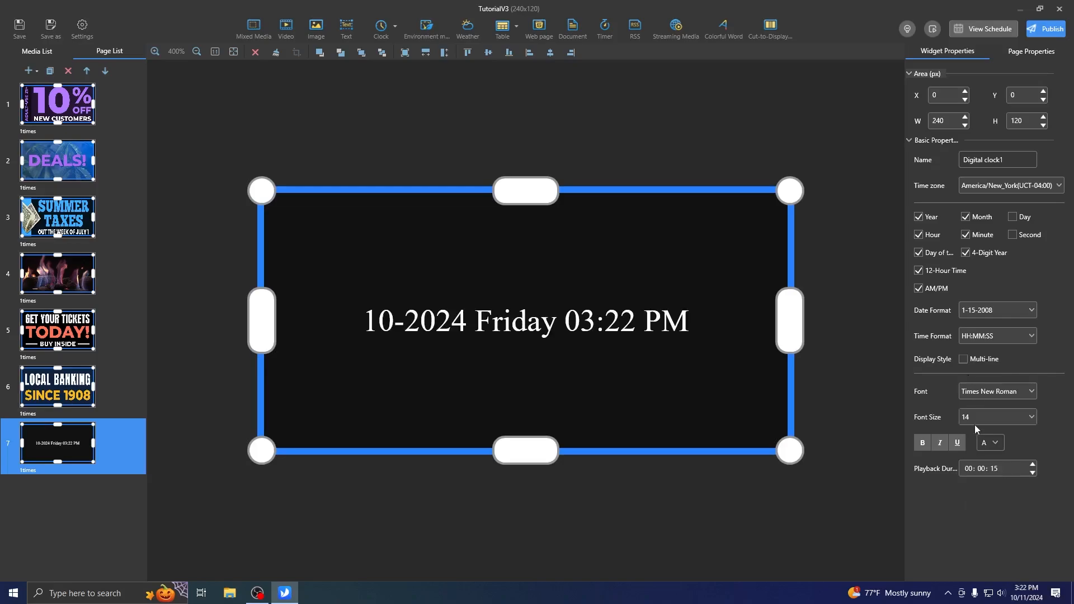
- Set the digital clock's font size to 25 and make its text bold
click(1031, 419)
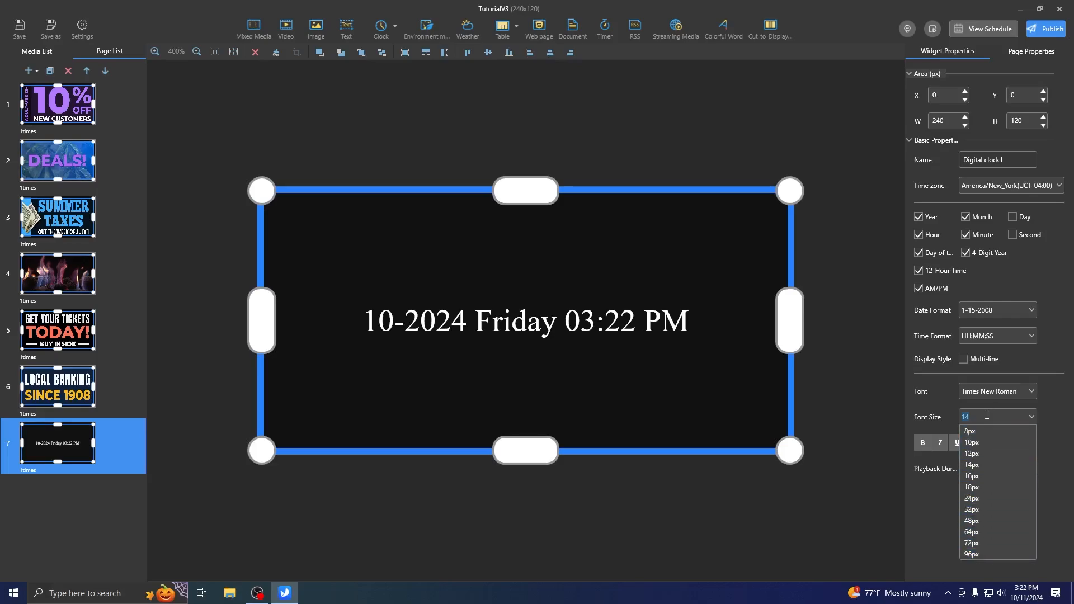
text(24)
text(25)
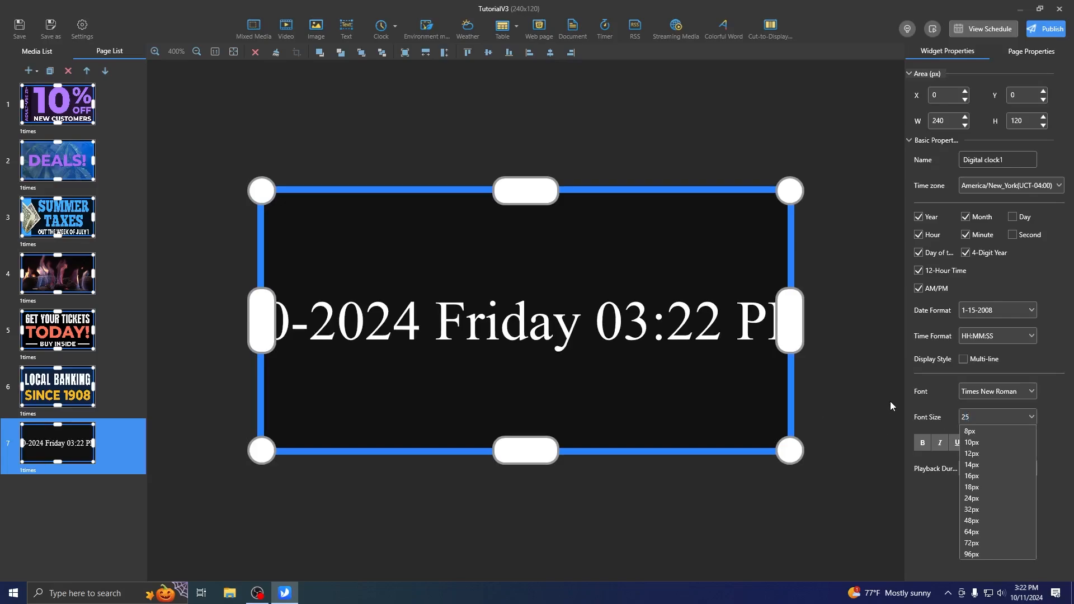
click(935, 399)
click(925, 445)
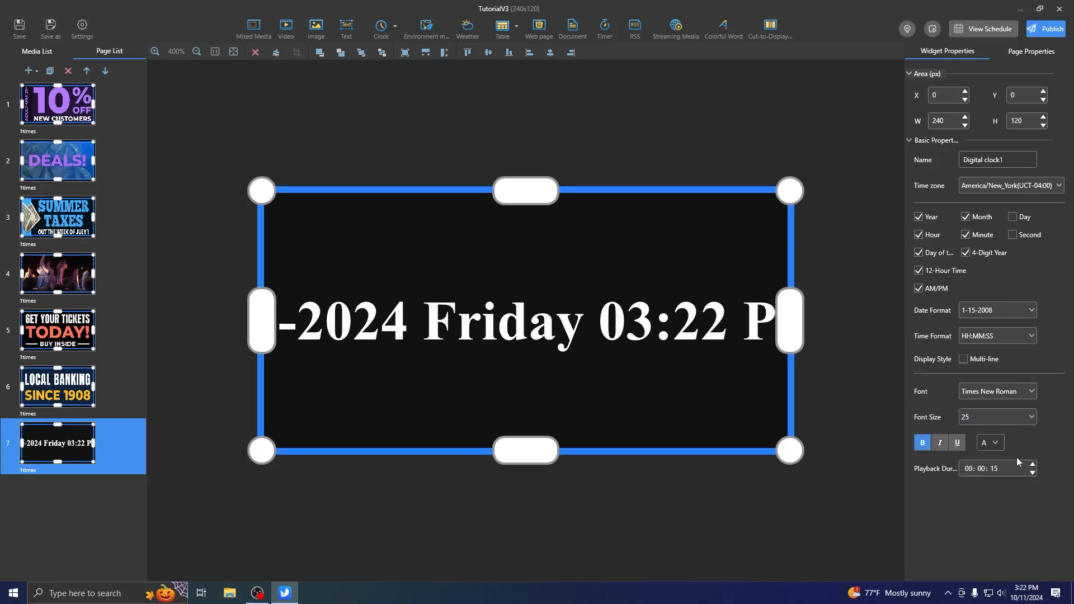
- Color the digital clock's text a custom green (RGB 81, 254, 71) and switch it to multi-line display
click(996, 443)
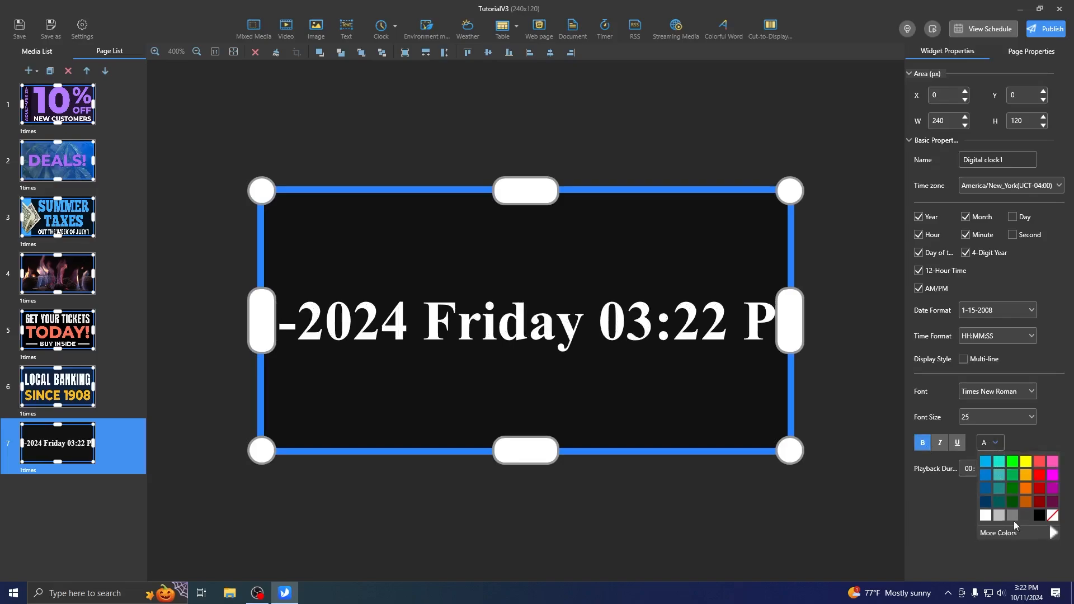
click(1050, 538)
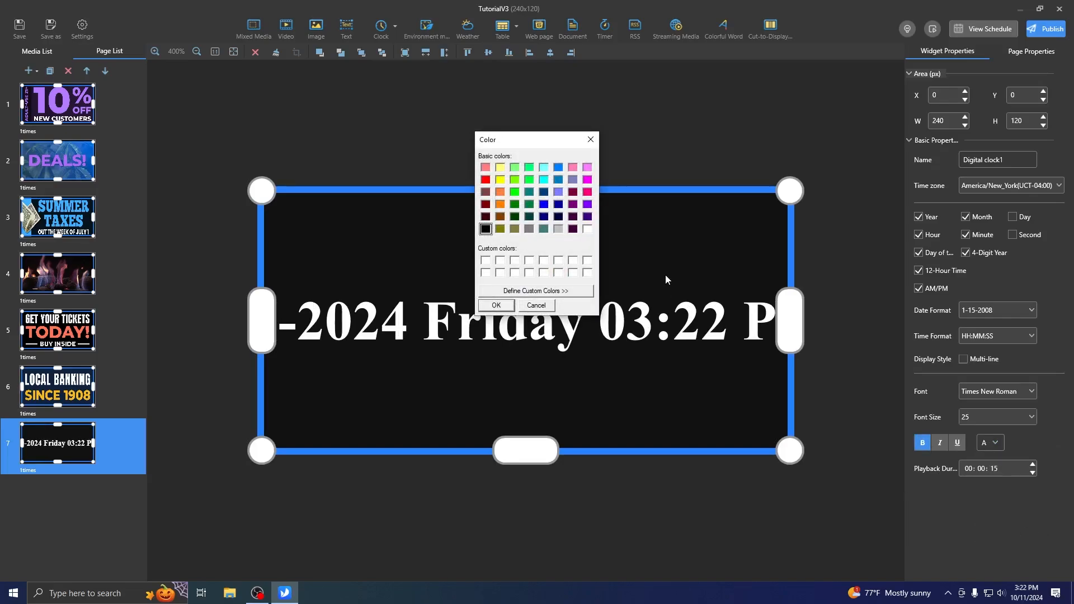
click(532, 290)
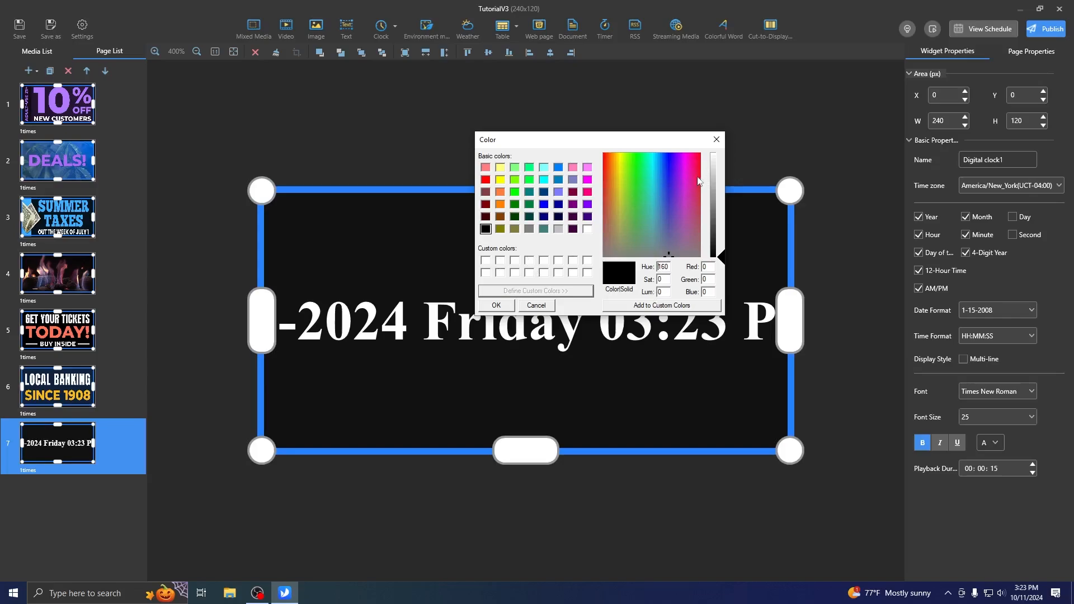
drag(666, 253, 635, 158)
drag(726, 251, 727, 191)
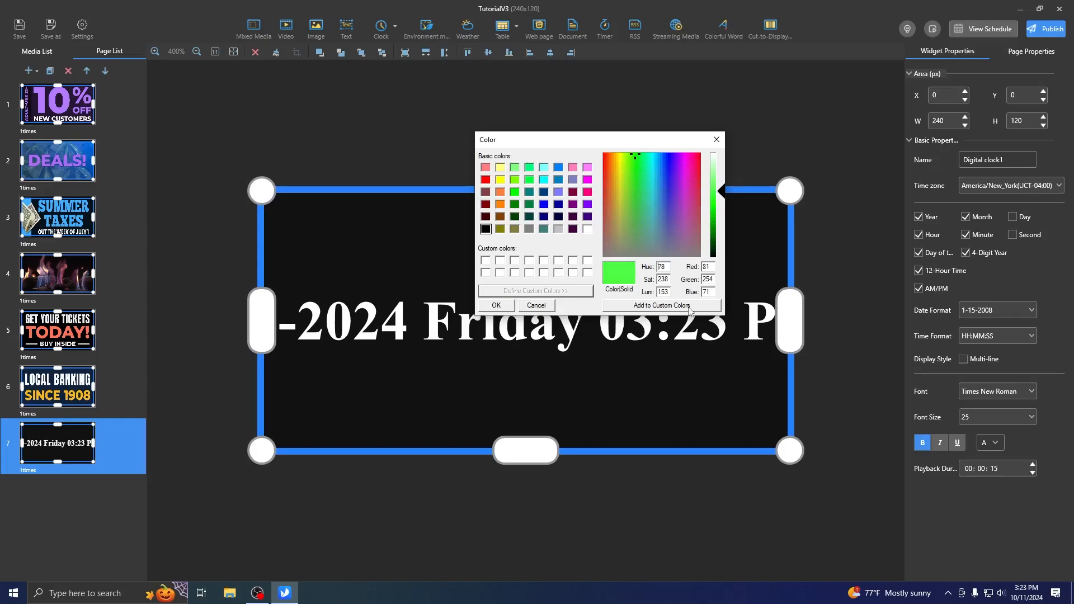
click(498, 306)
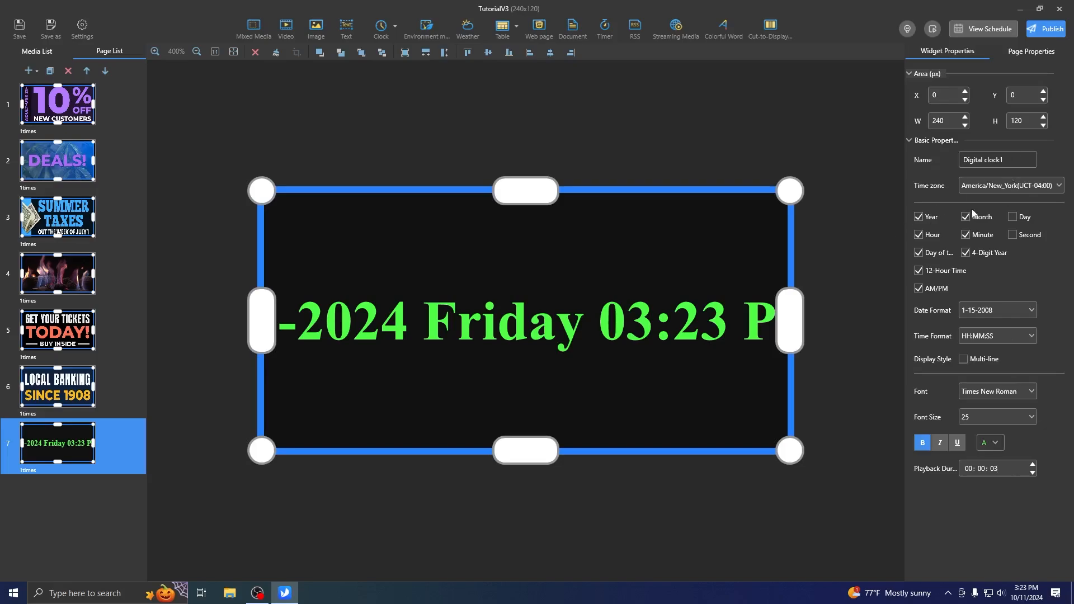
click(963, 359)
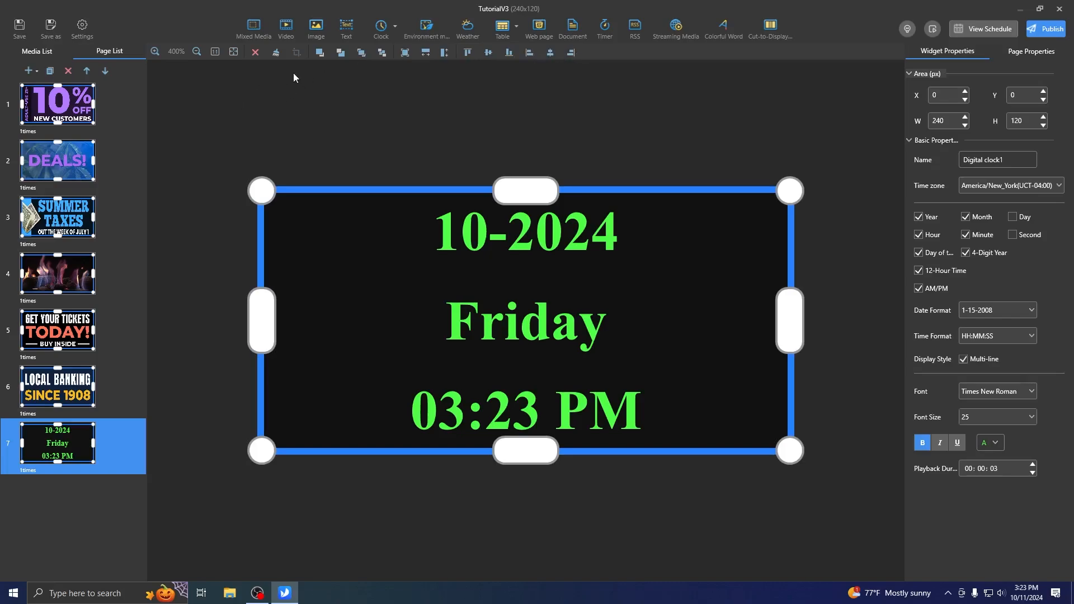
- Add a new page after the clock page and place a weather widget on it
click(28, 71)
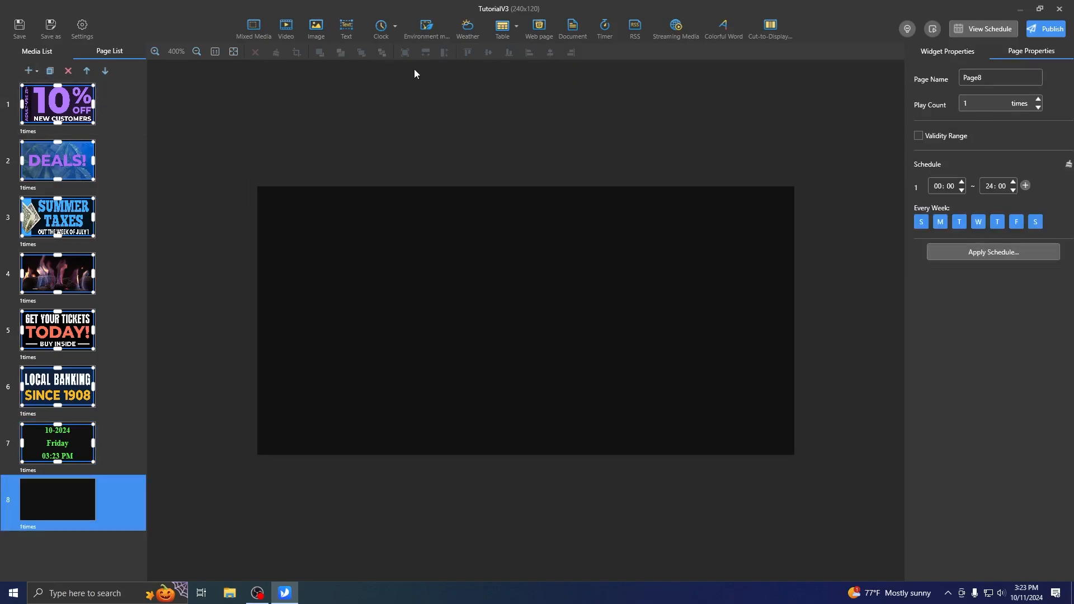
click(464, 31)
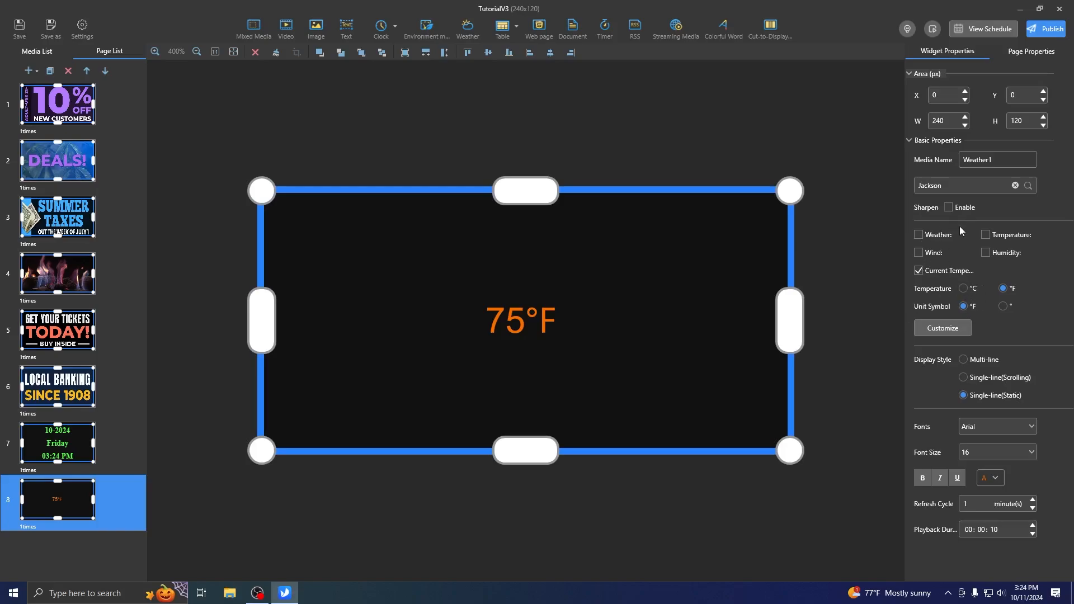
- Try showing the weather condition, humidity and temperature range in the weather widget, and hide each of them again
click(919, 235)
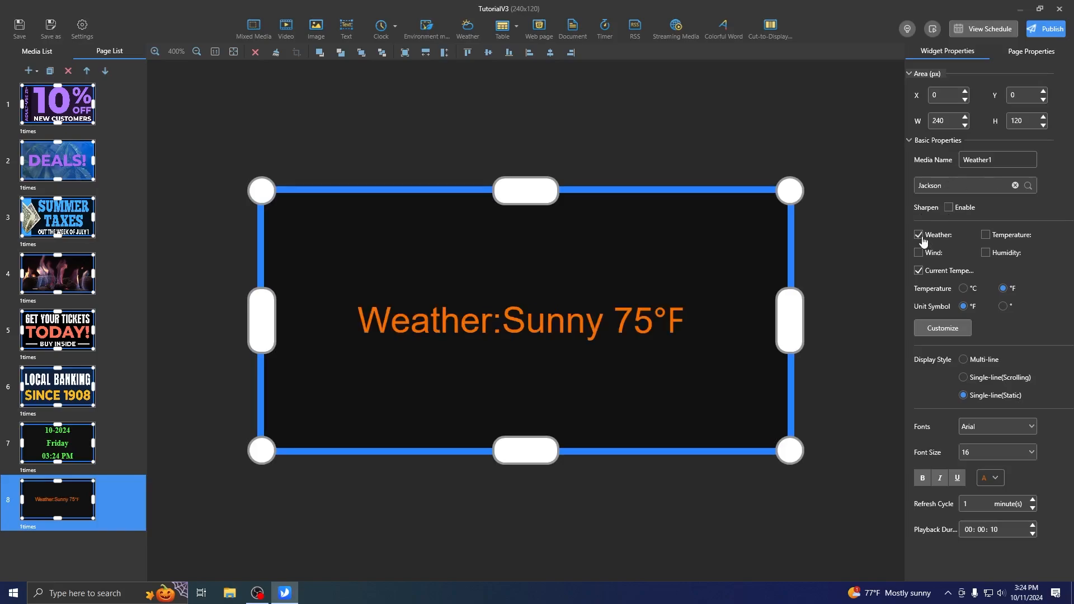
click(920, 237)
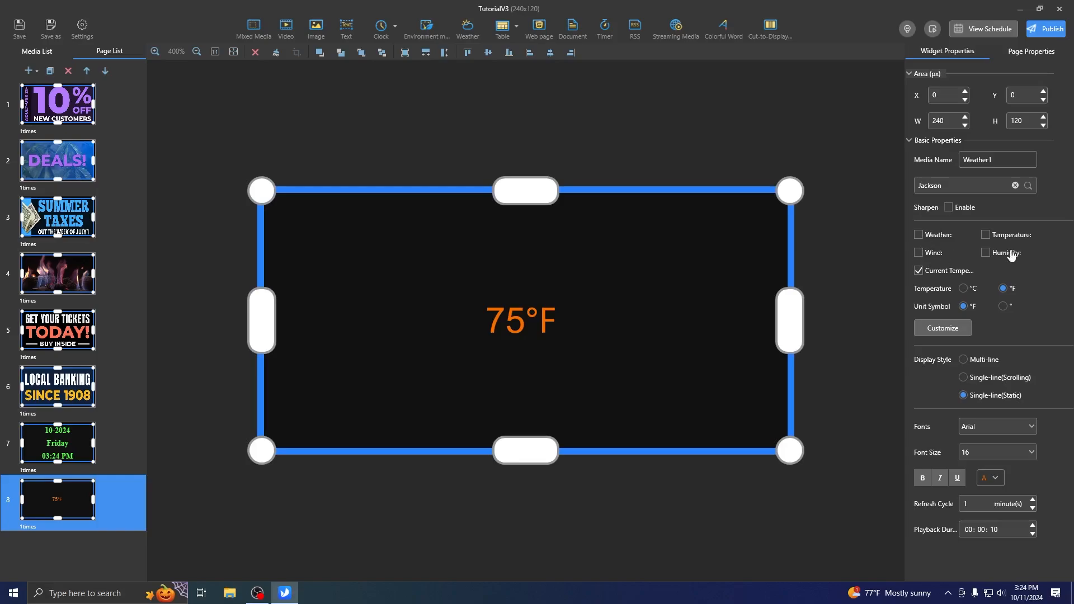
click(987, 255)
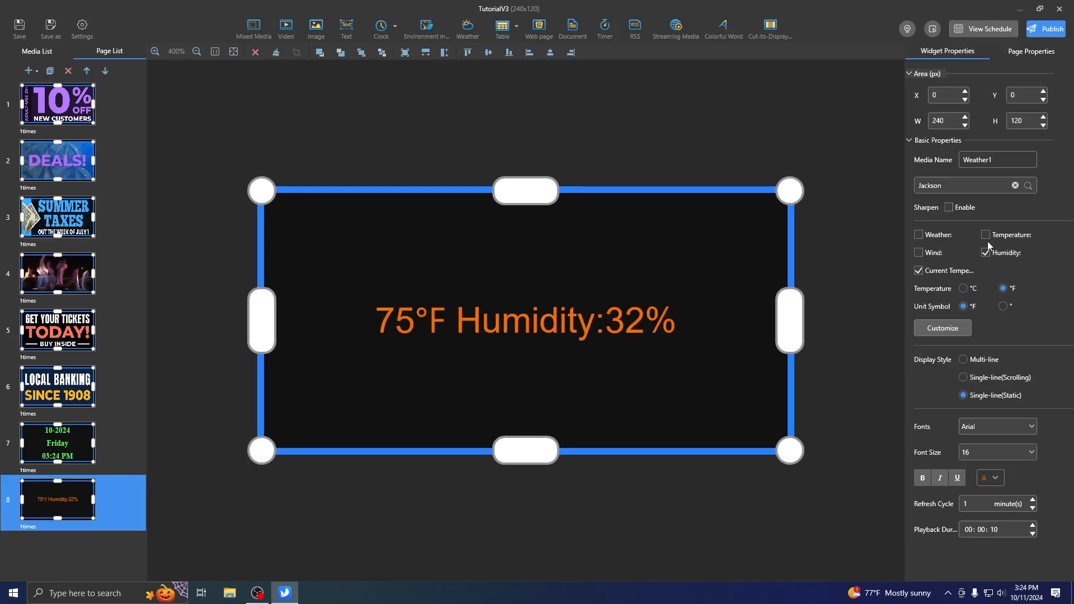
click(987, 238)
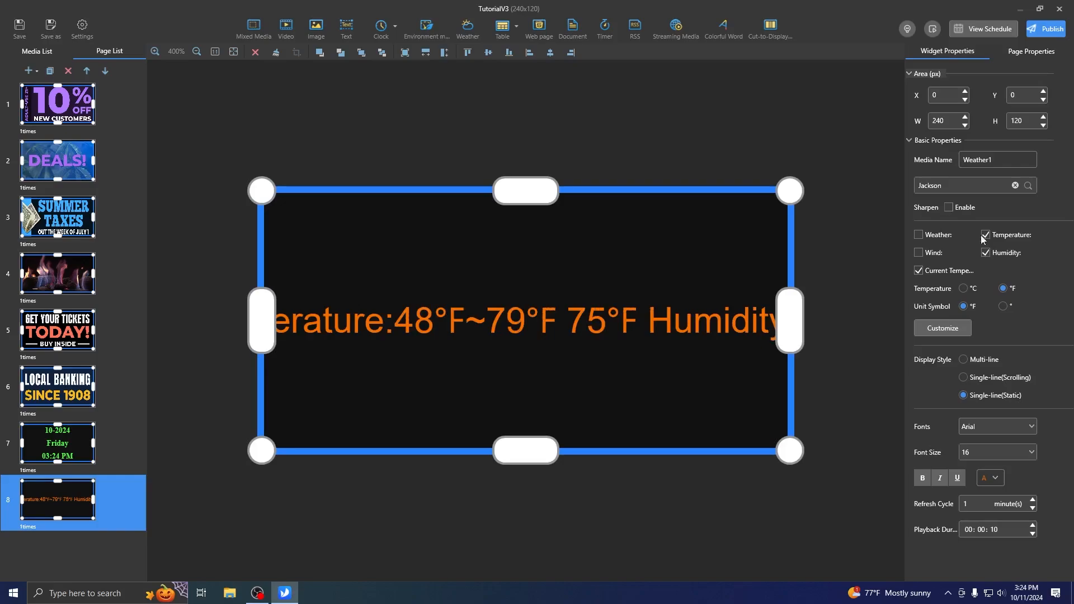
click(986, 235)
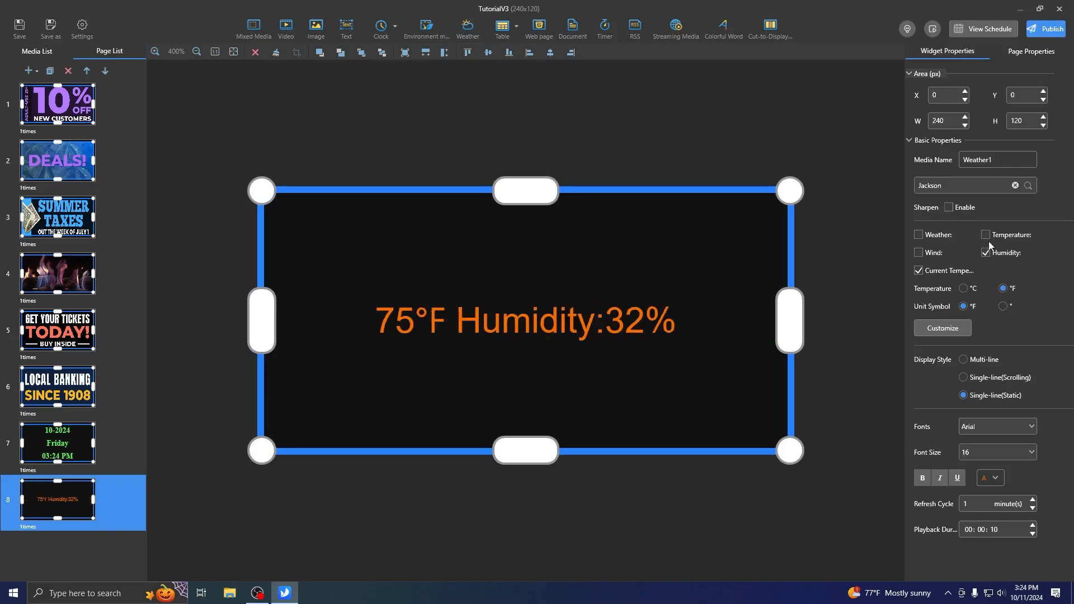
click(986, 252)
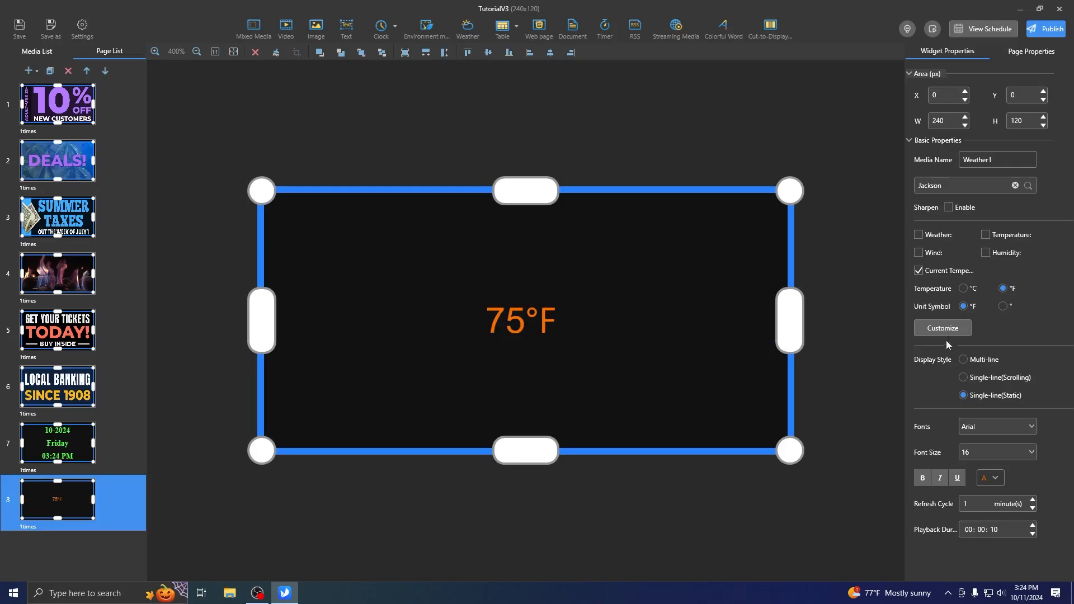
- Format the weather widget's text in bold Arial Black with the recently used custom green
click(1003, 425)
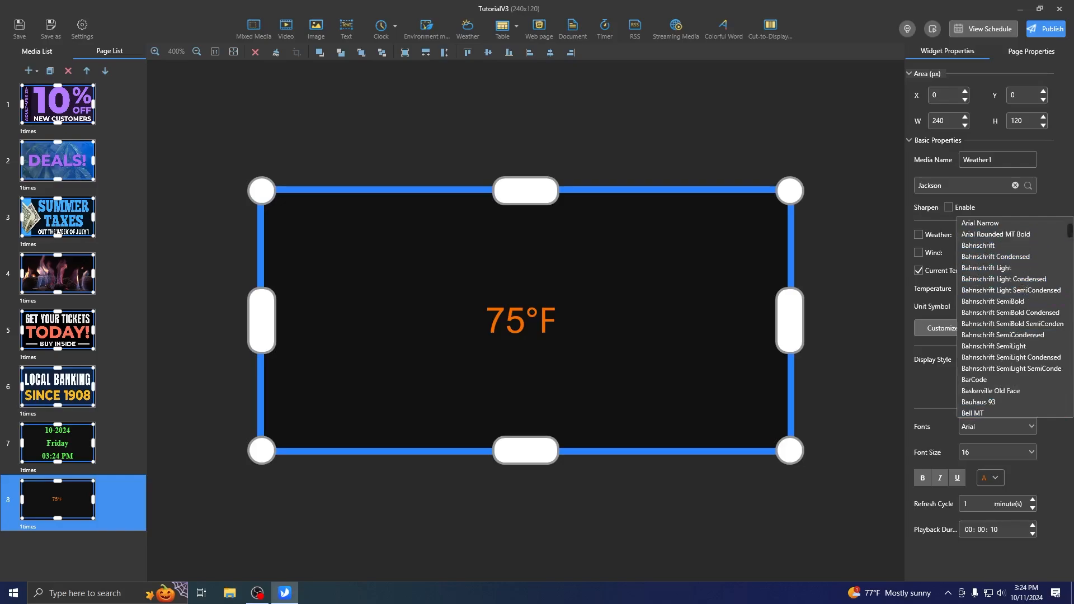
scroll(1071, 234, up, 2)
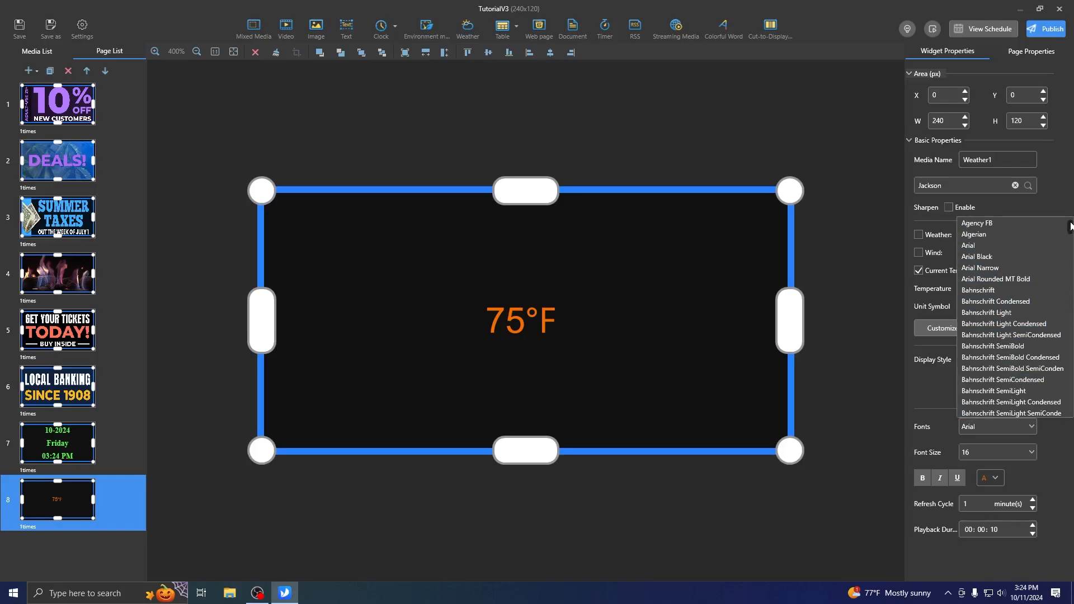
click(973, 259)
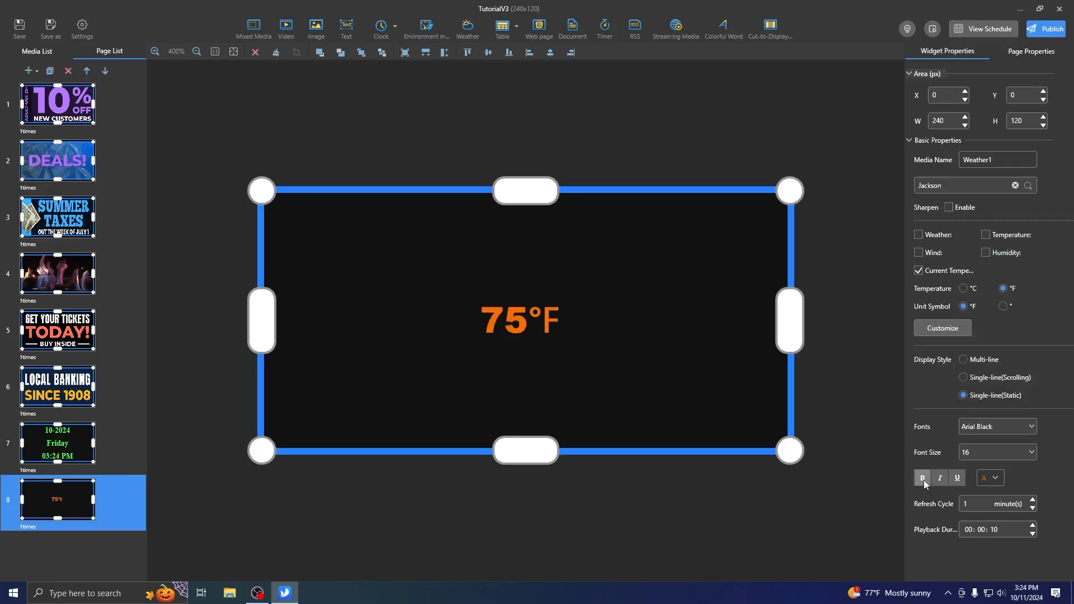
click(999, 480)
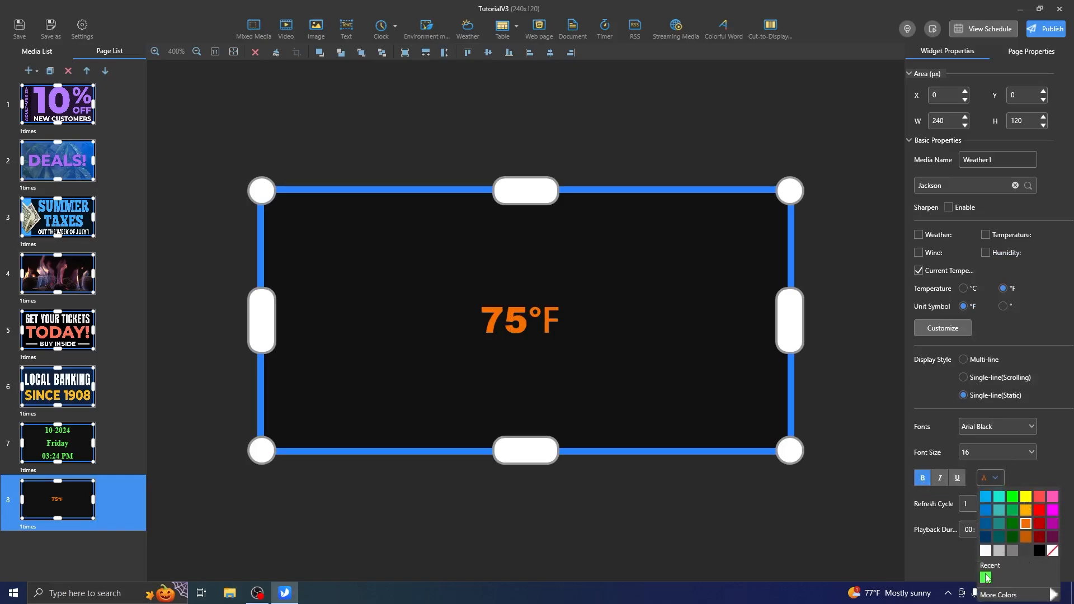
click(987, 578)
- Try a 48 px font size on the weather text, settle on 72 px, and open the widget's playback duration for editing
click(1017, 452)
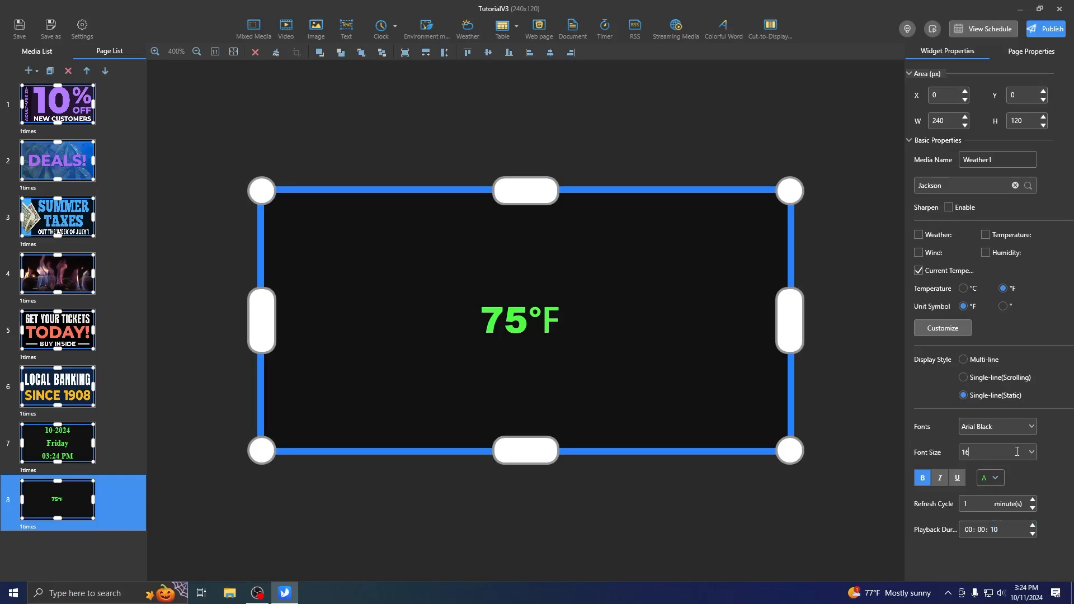
click(1033, 452)
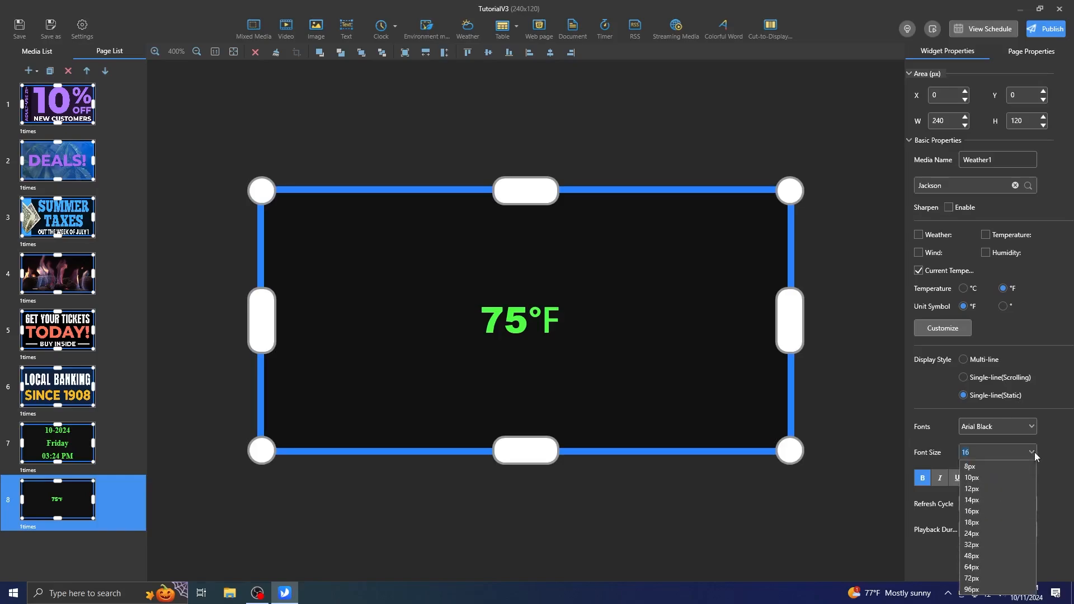
click(985, 559)
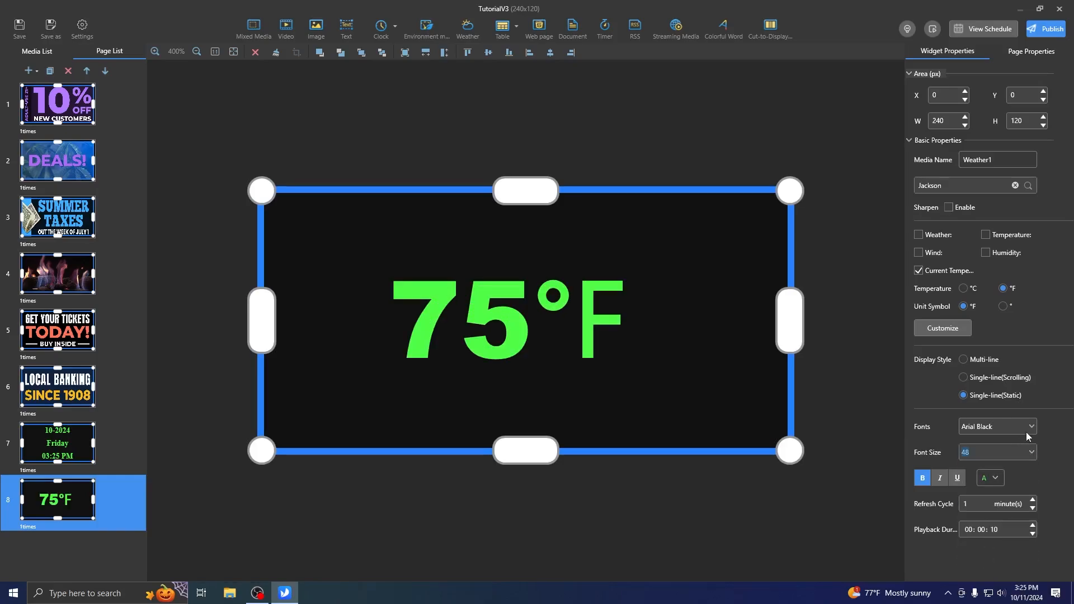
click(1034, 453)
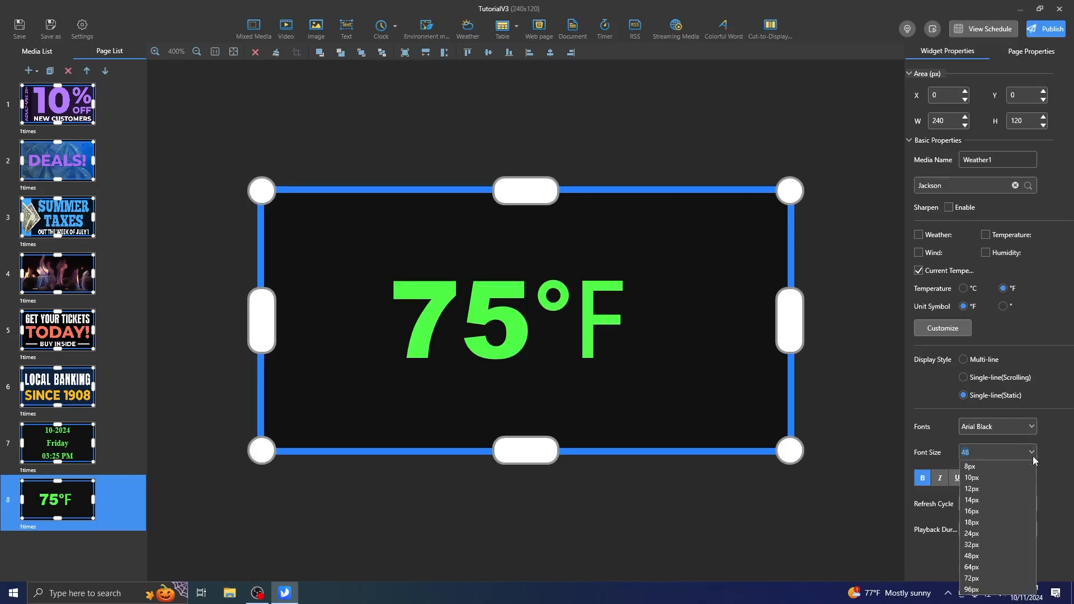
click(985, 578)
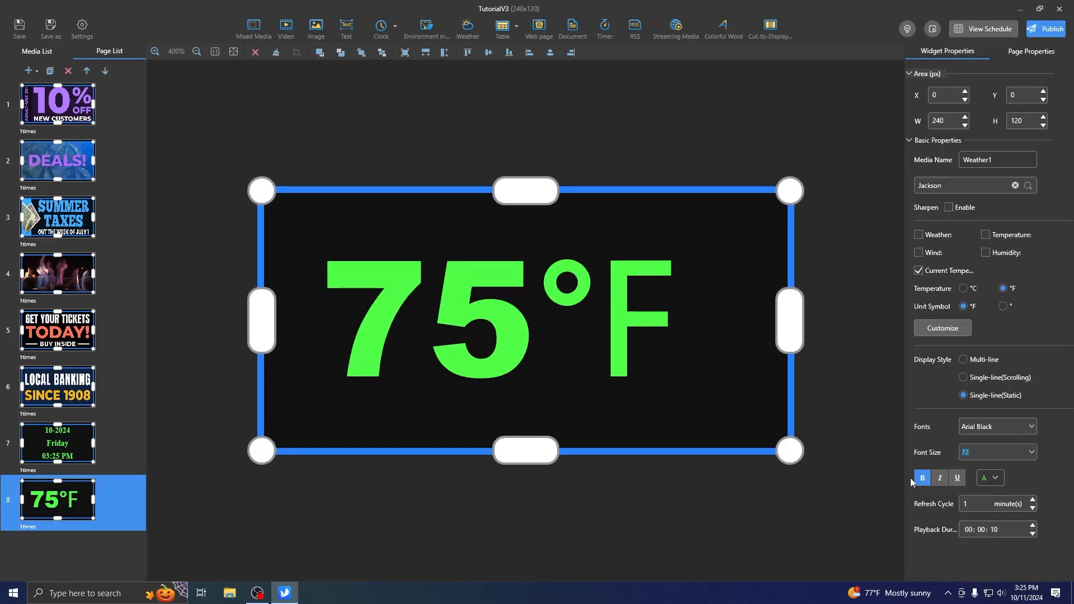
click(997, 525)
- Add a new page after the weather page and place a text widget on it
click(29, 73)
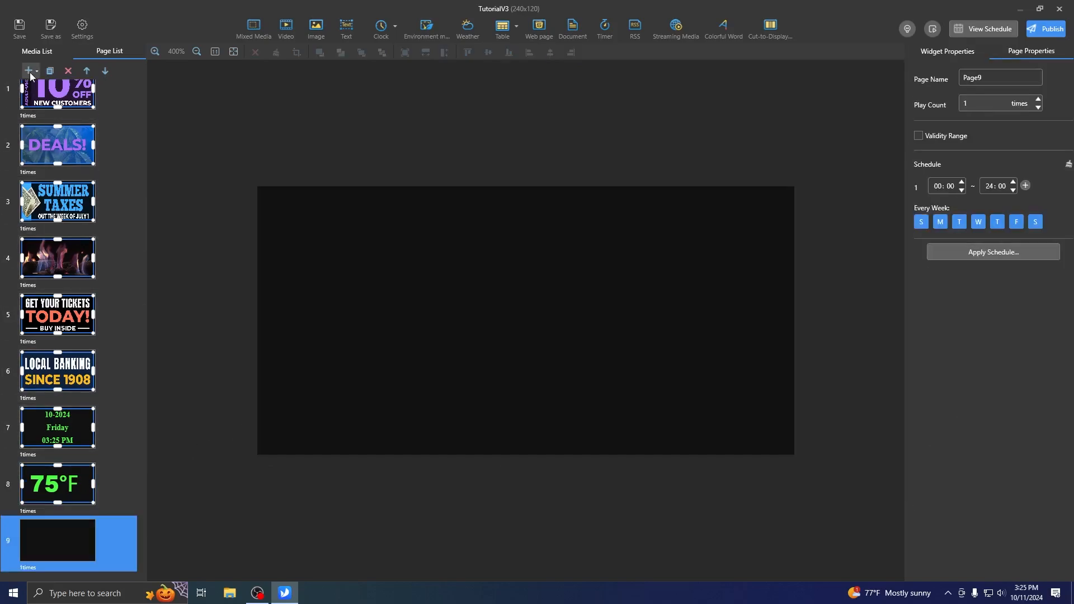
click(347, 32)
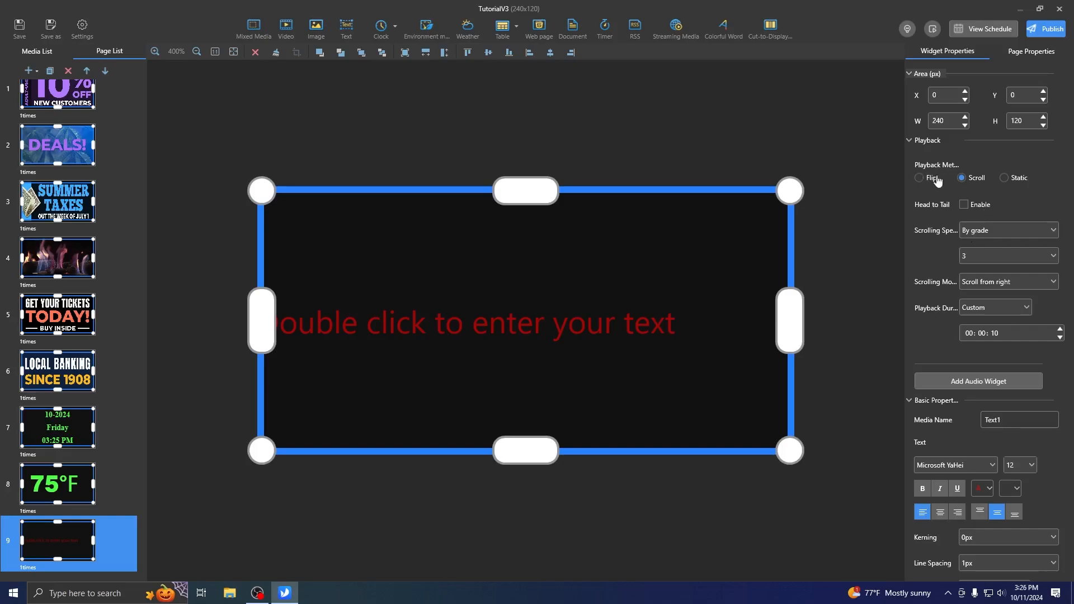
- Try the Static and Scroll playback methods on the text widget, and set it to Flip
click(1003, 179)
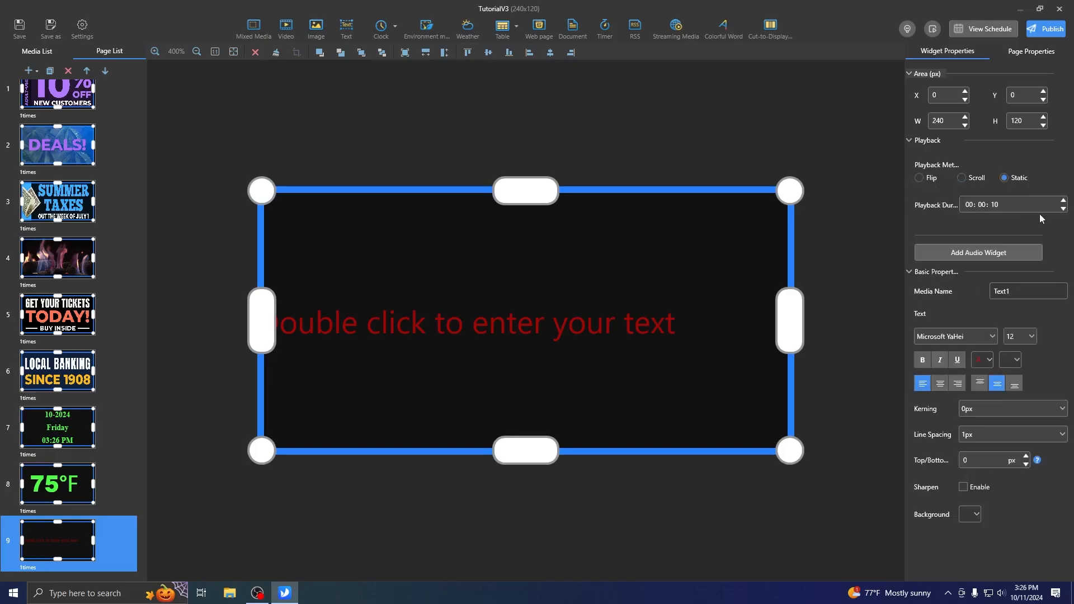
click(973, 179)
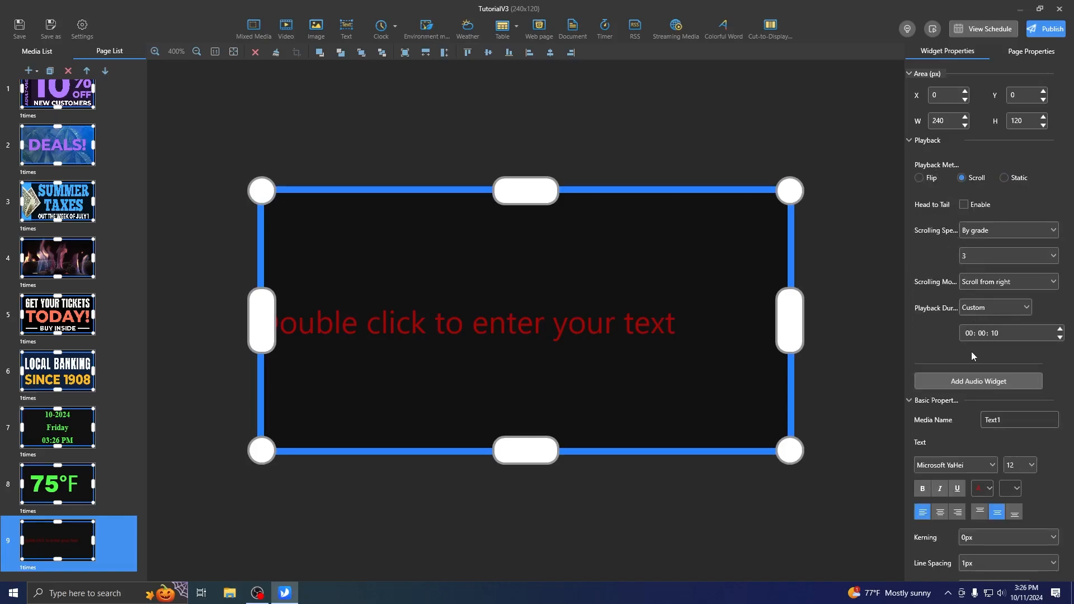
click(921, 178)
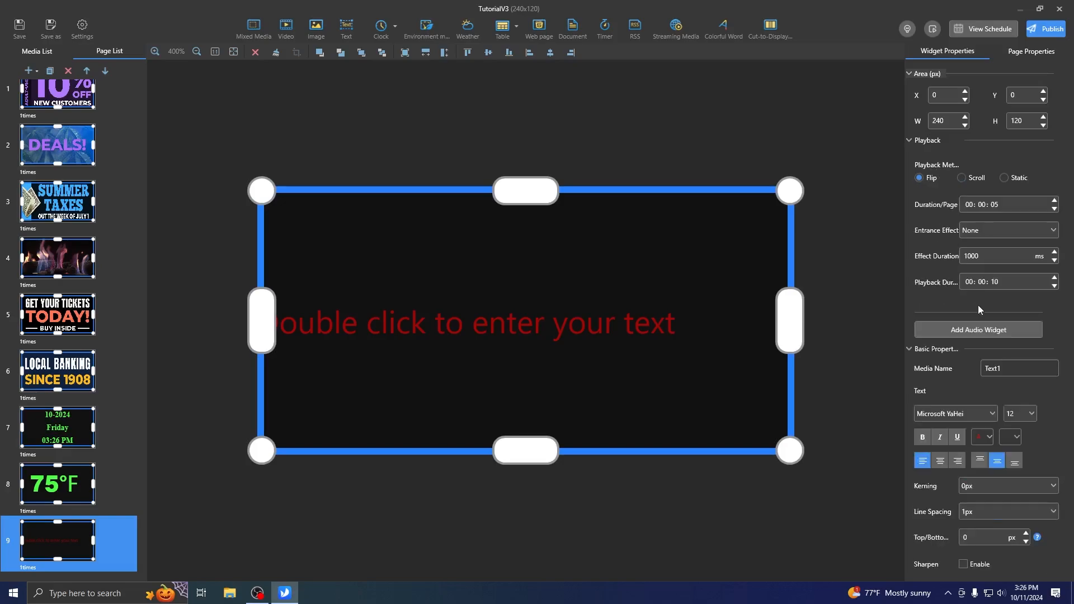
- Set the text widget to Static playback with a 3-second duration and enter the text "Optic Edge"
click(1014, 180)
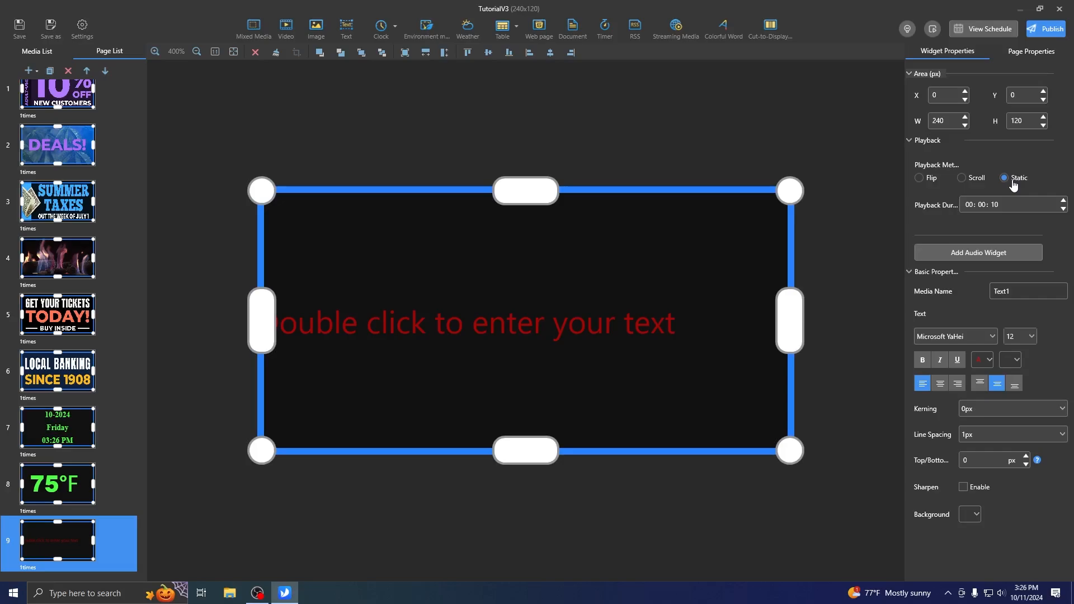
text(03)
double_click(541, 338)
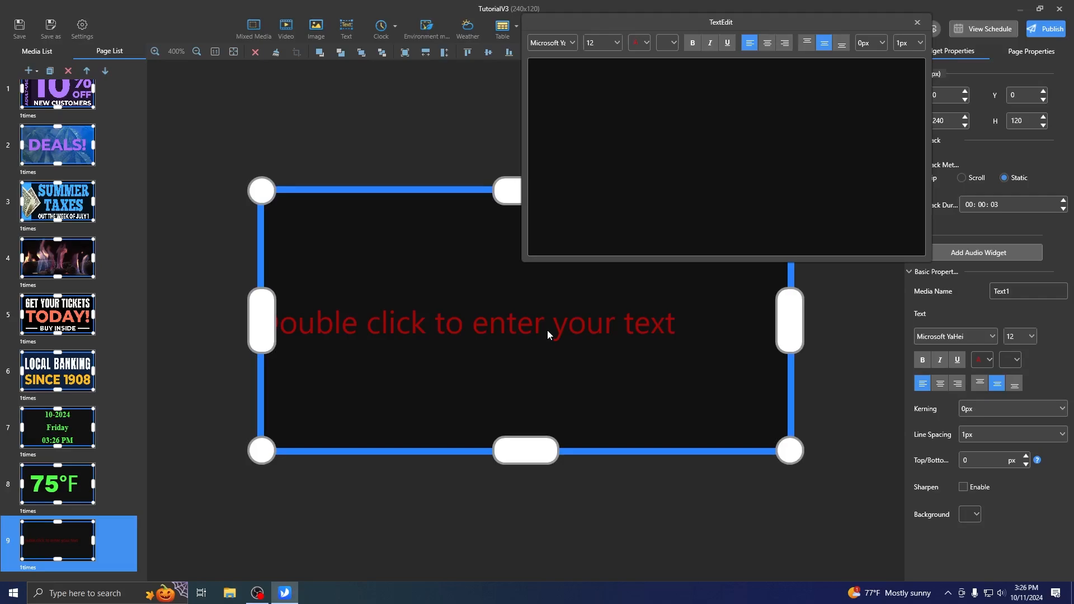
text(Optic Ed)
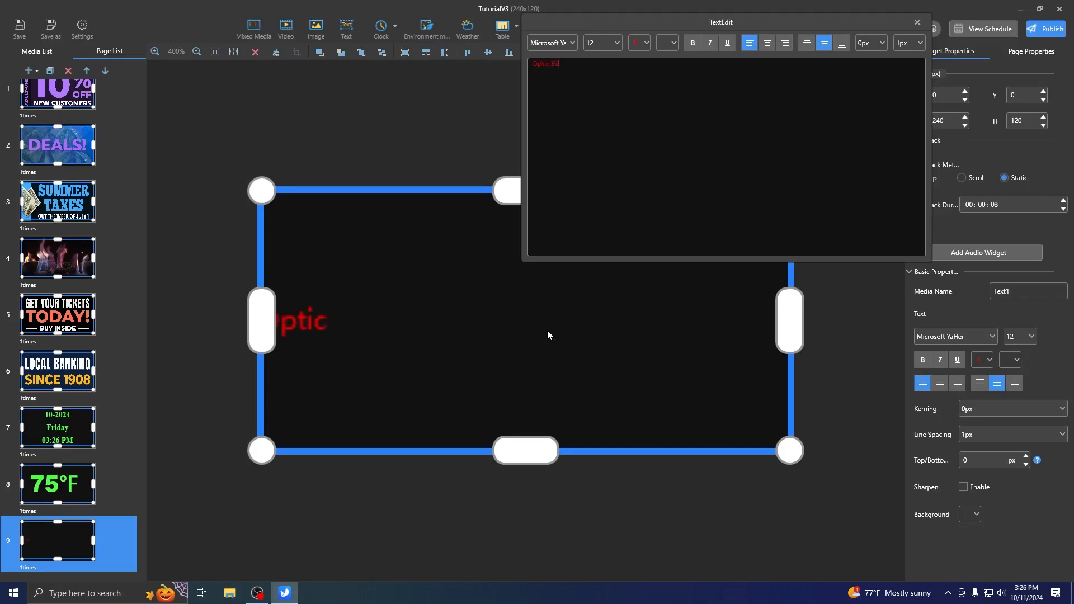
text(ge)
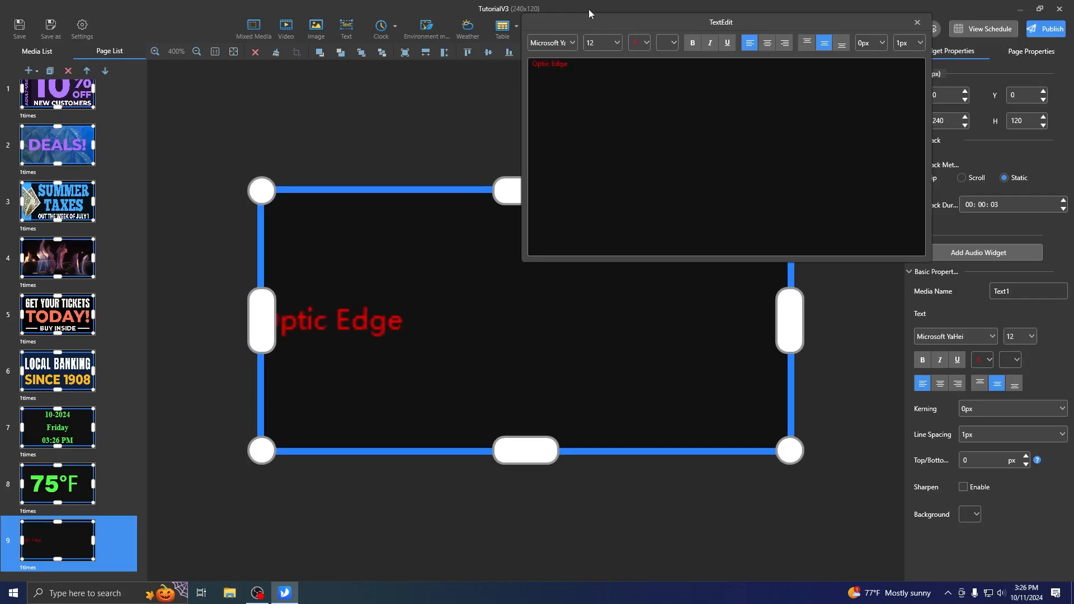
- Format the Optic Edge text in Arial Black, trying the darkest blue swatch before choosing the slightly lighter dark blue
click(573, 42)
scroll(580, 107, up, 20)
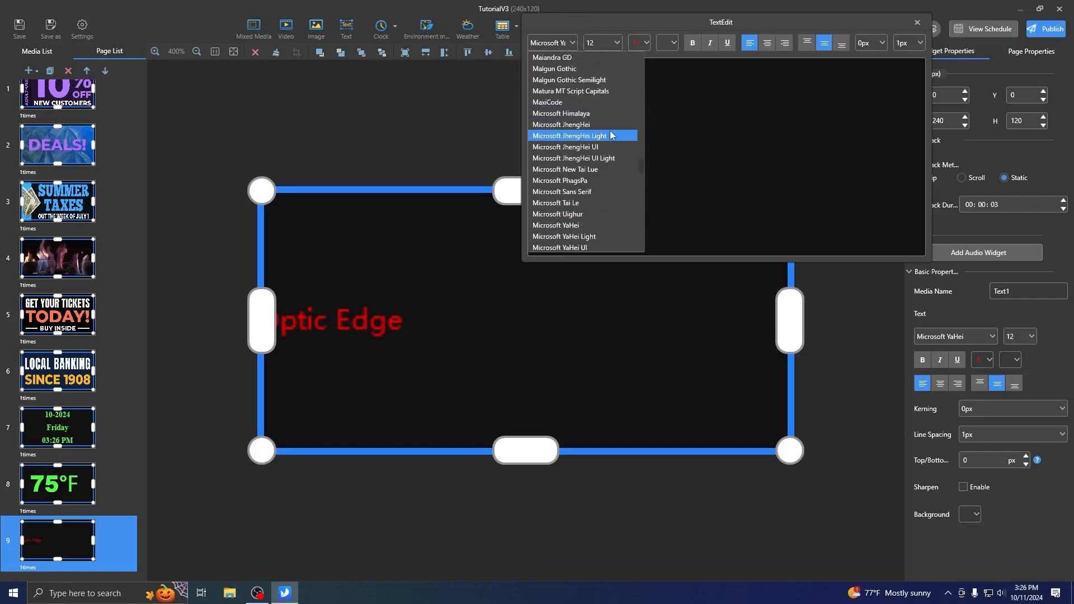
scroll(609, 134, up, 15)
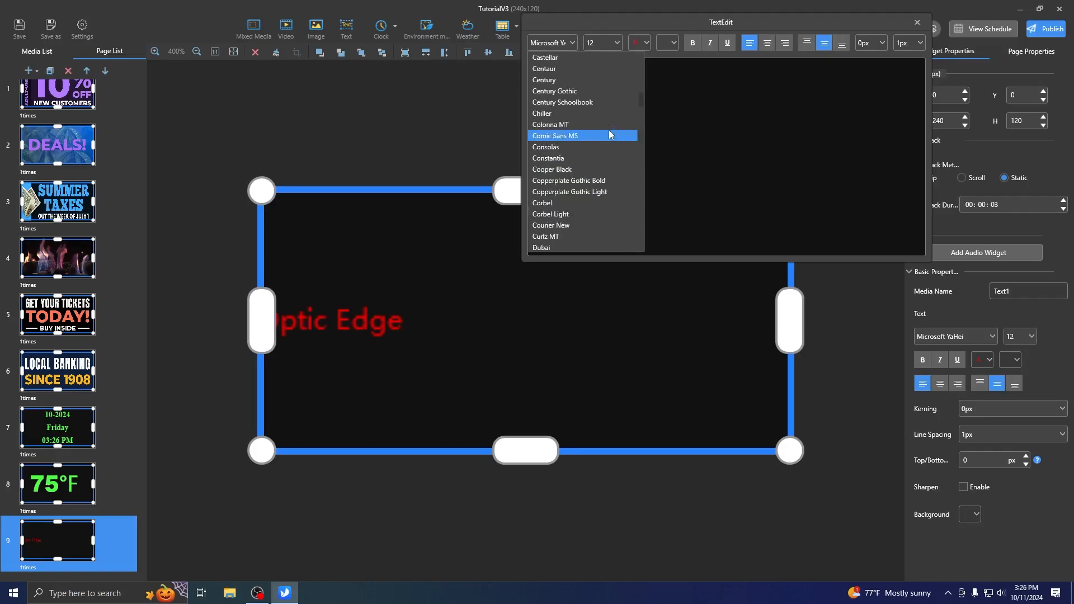
click(575, 93)
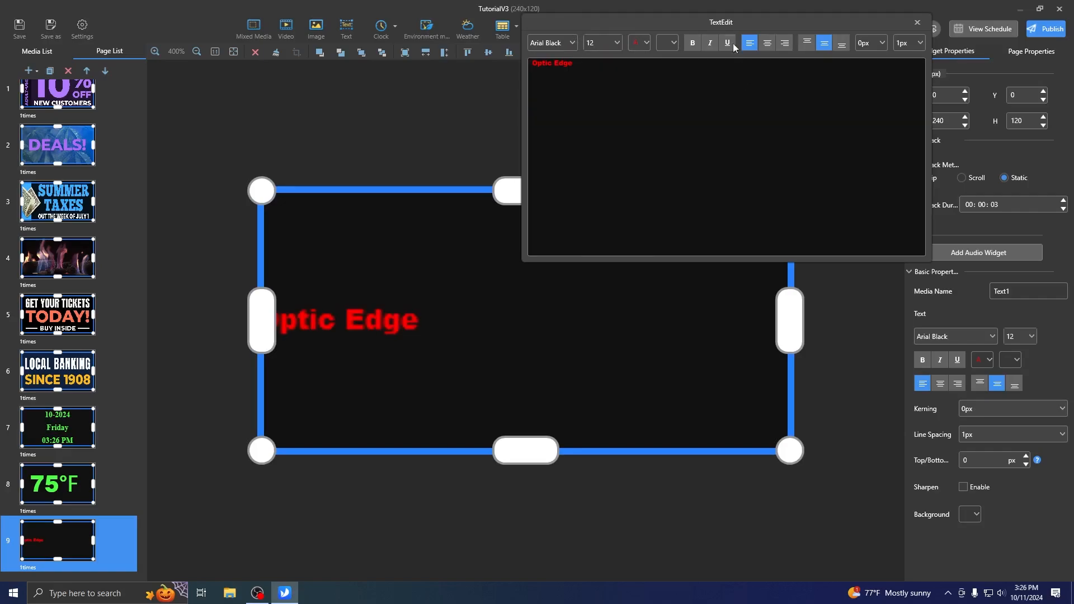
click(640, 42)
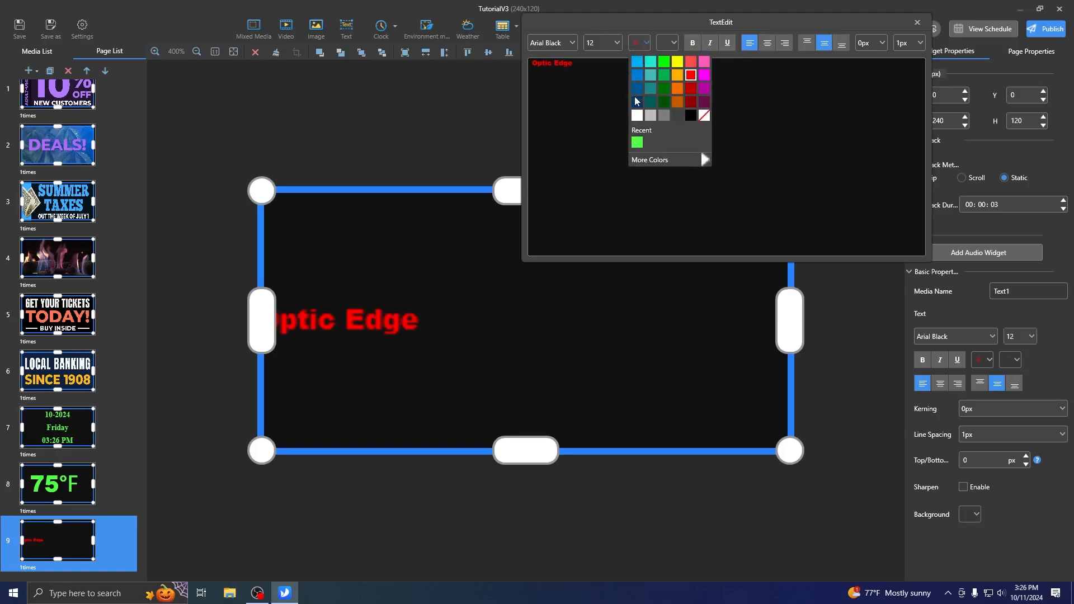
click(638, 102)
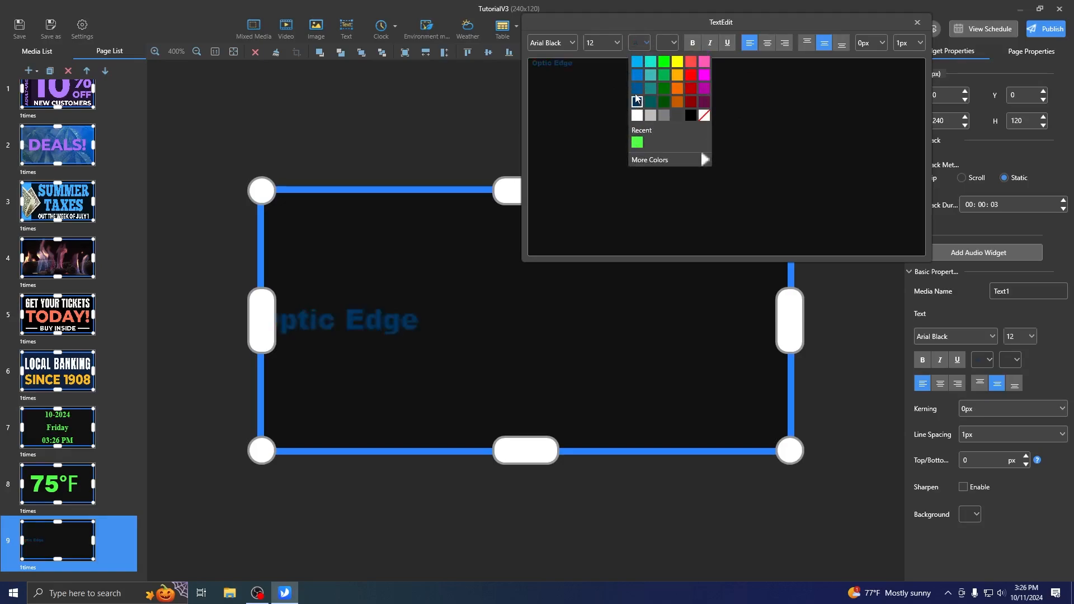
click(637, 90)
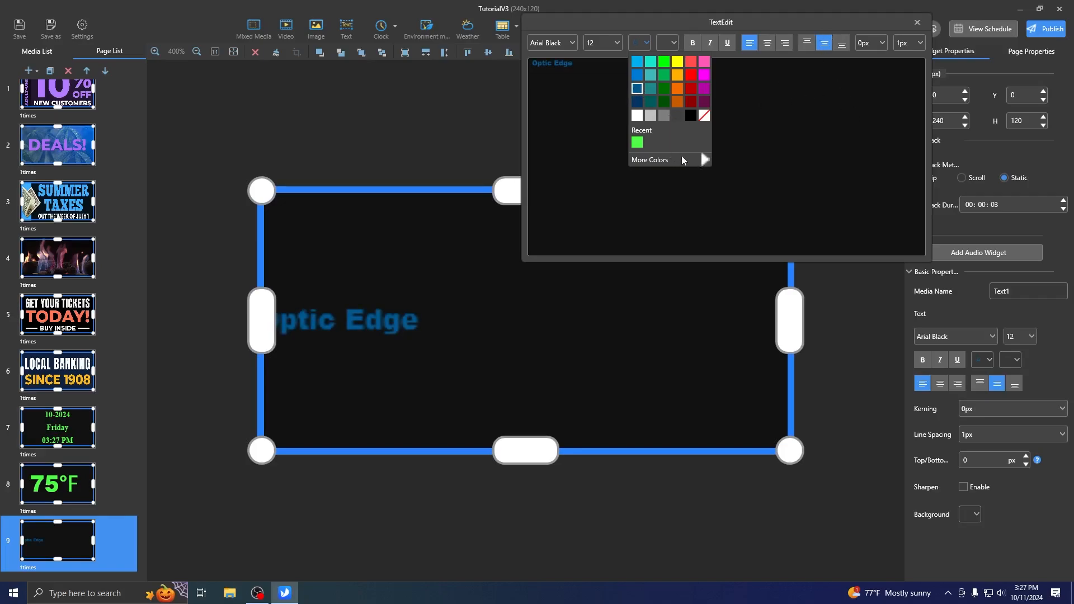
click(705, 162)
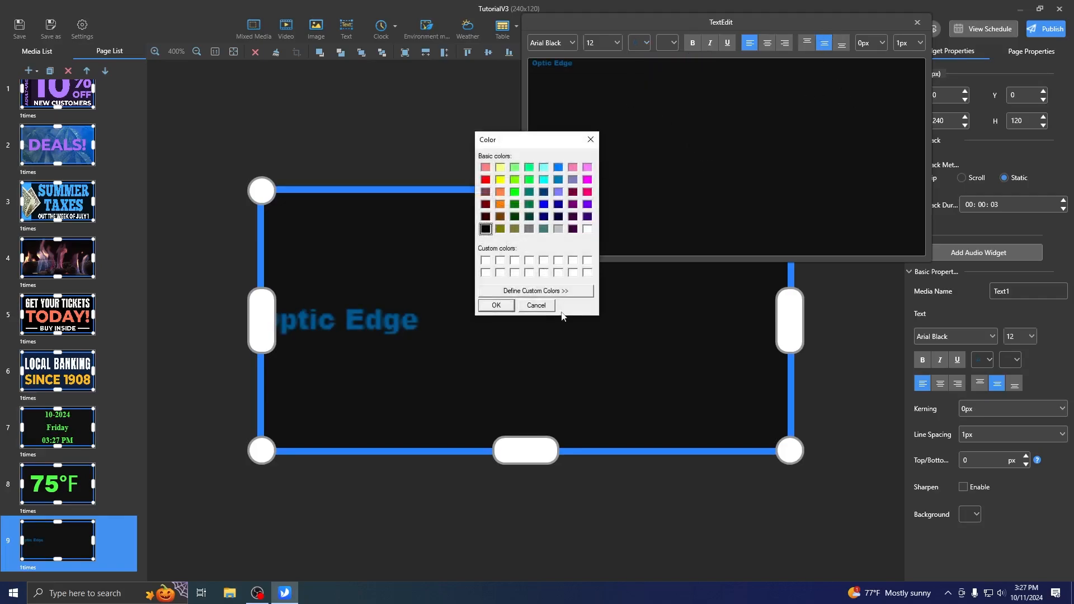
click(544, 291)
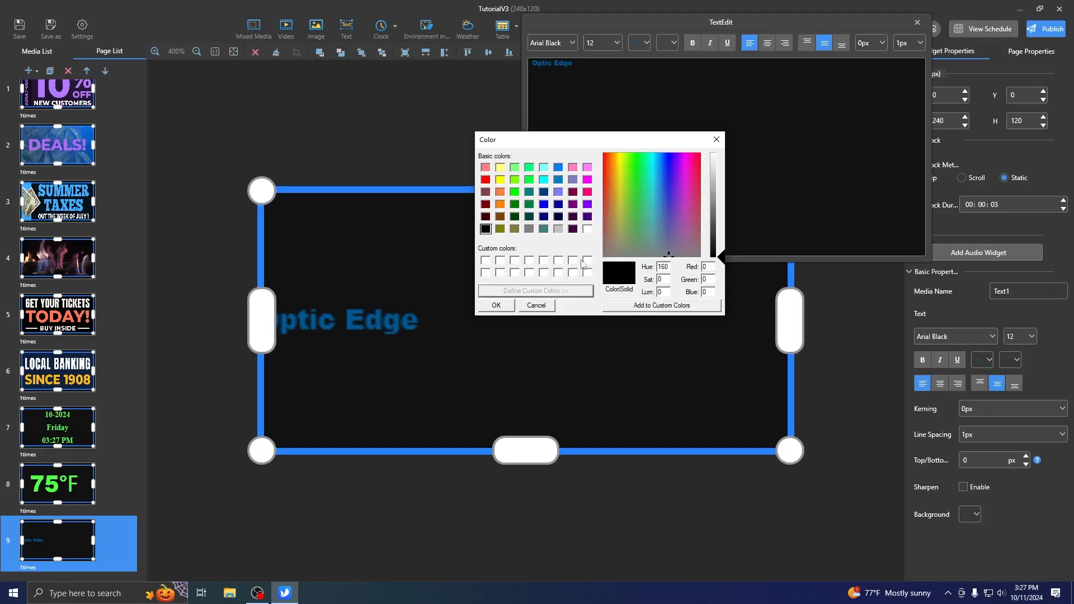
click(536, 305)
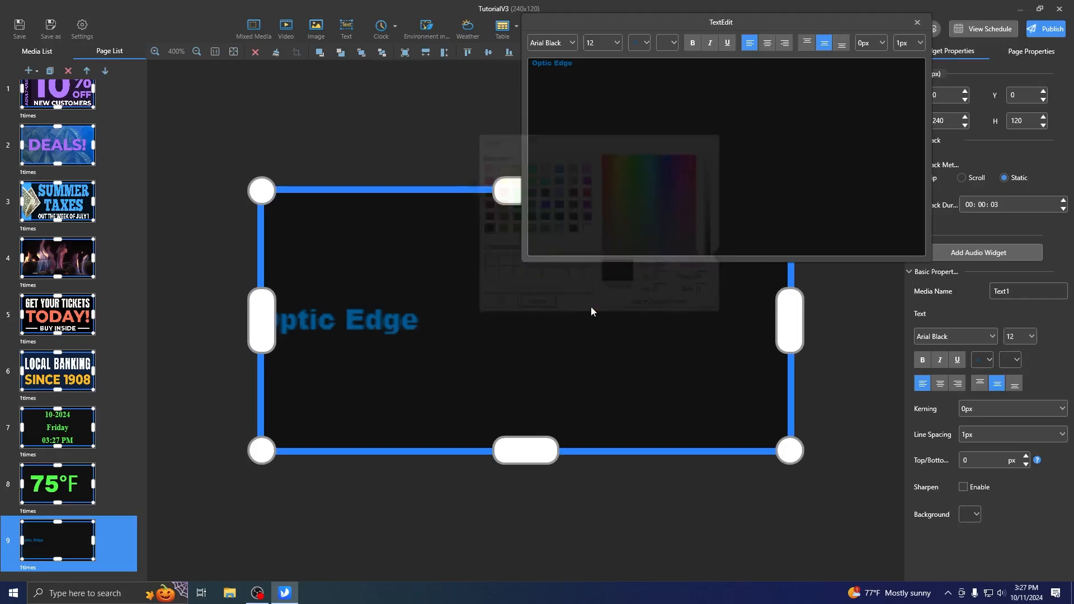
- Make the Optic Edge text bold and centre it horizontally, acknowledging the compatibility notice
click(693, 43)
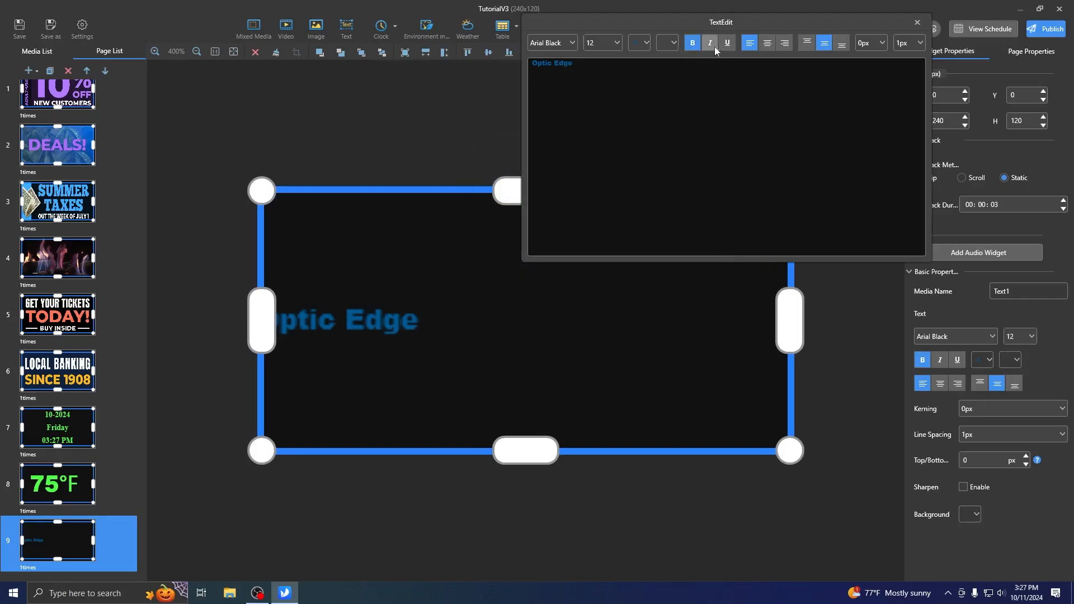
click(767, 43)
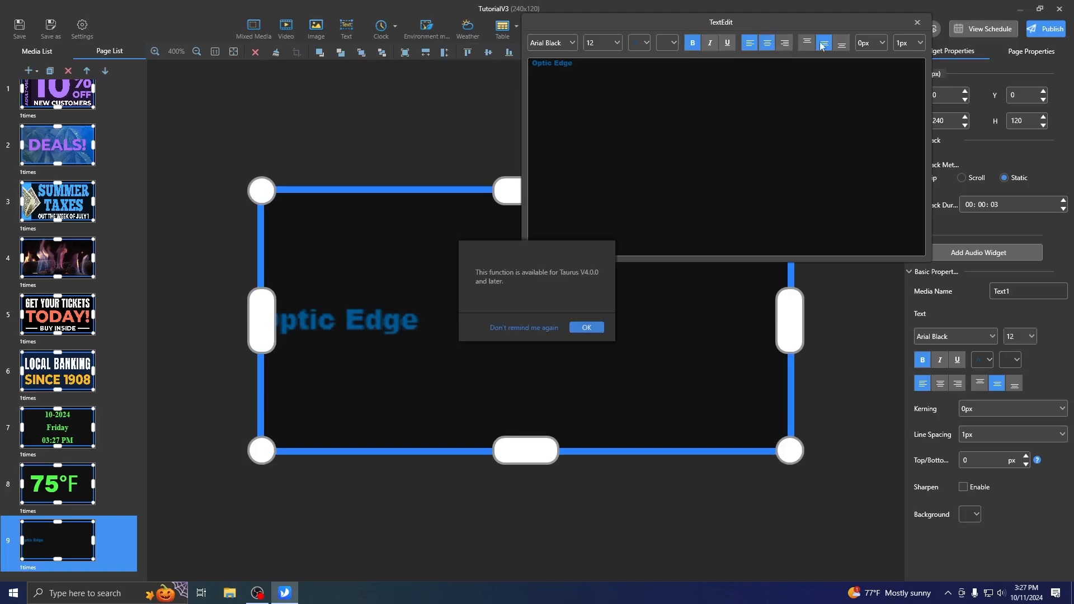
click(598, 327)
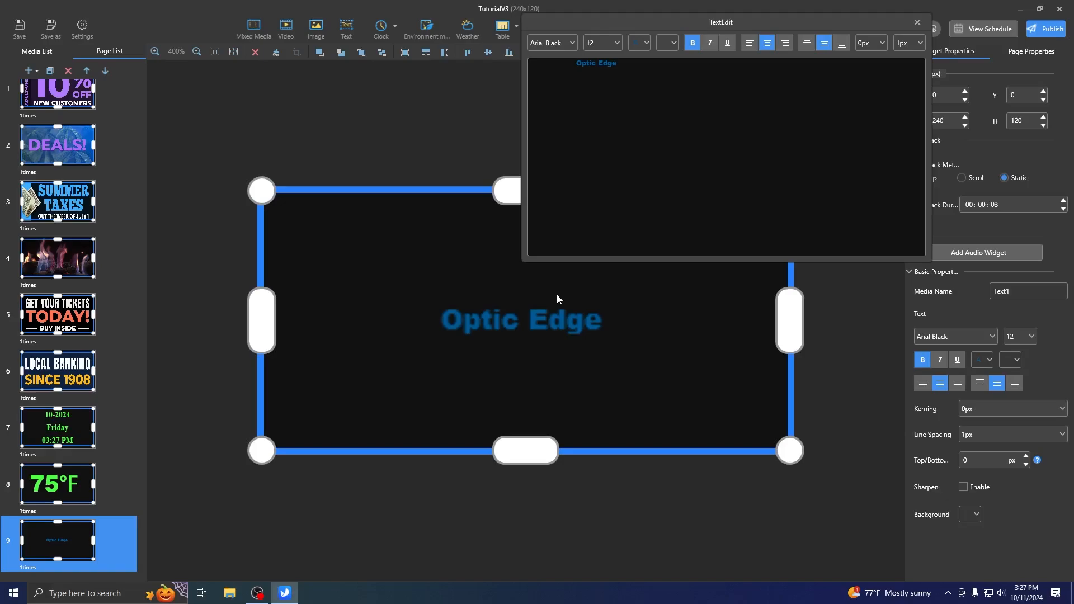
- Try a 48 px font size on the Optic Edge text, settle on 32 px, and close the text editor
click(617, 42)
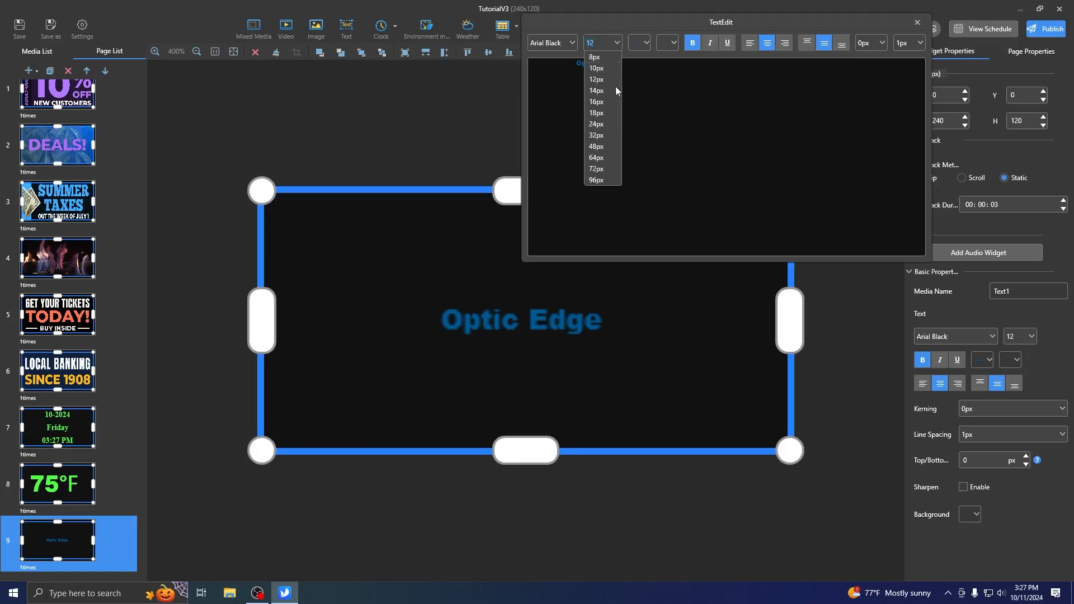
click(599, 146)
click(619, 45)
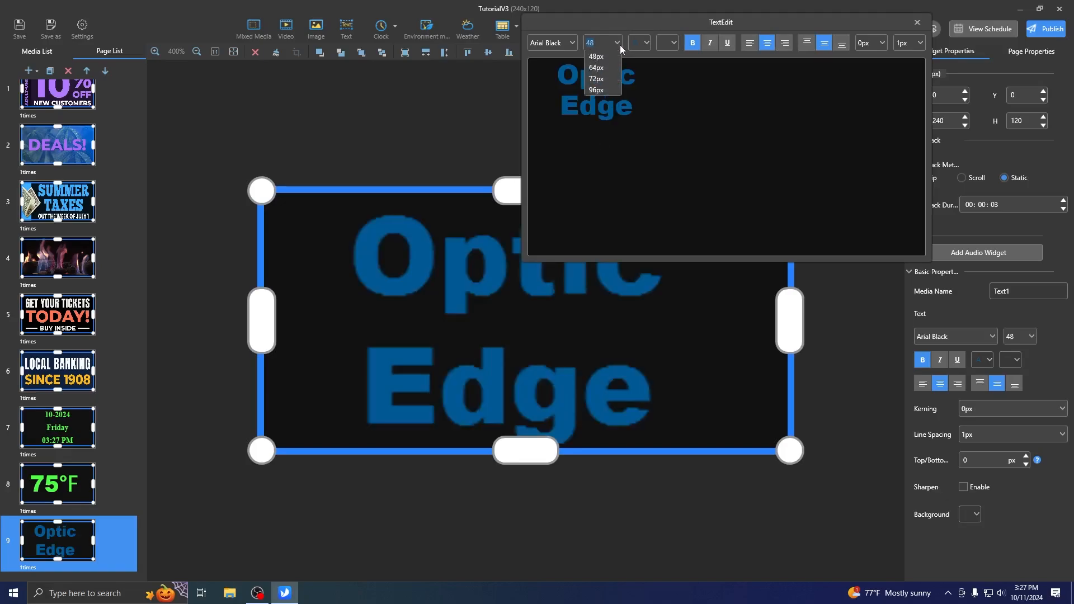
click(607, 135)
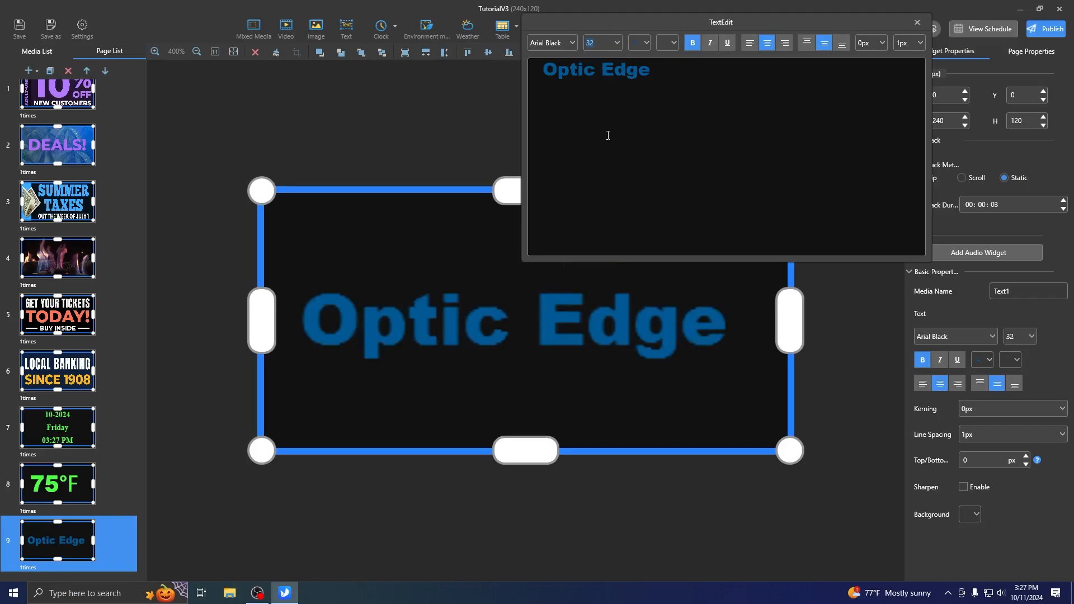
click(917, 23)
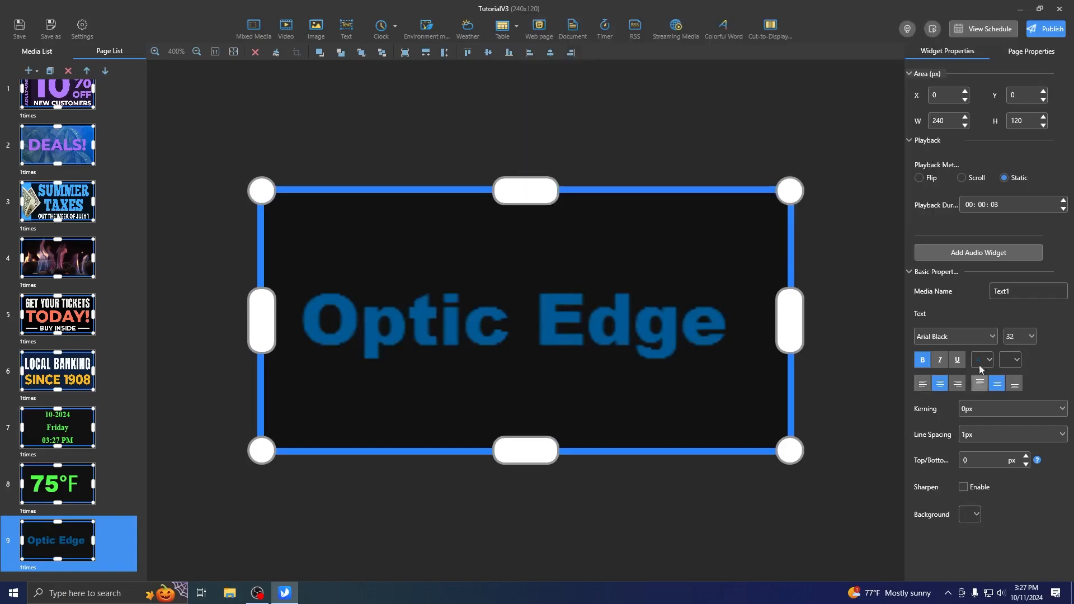
- Try a yellow highlight behind the Optic Edge text and clear it again with the no-colour option
click(1015, 362)
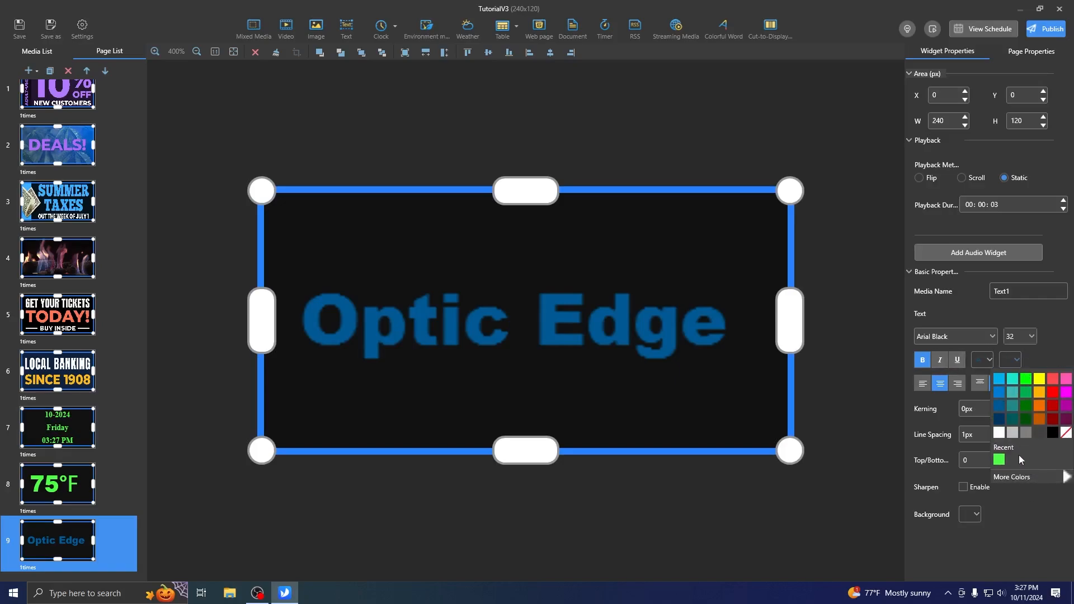
click(1040, 380)
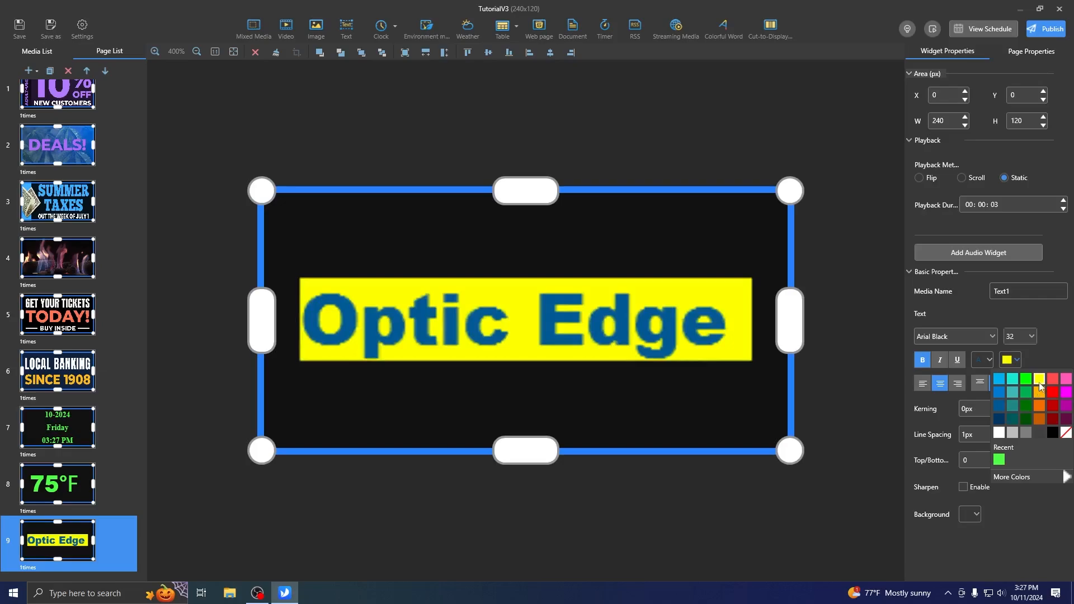
click(1067, 434)
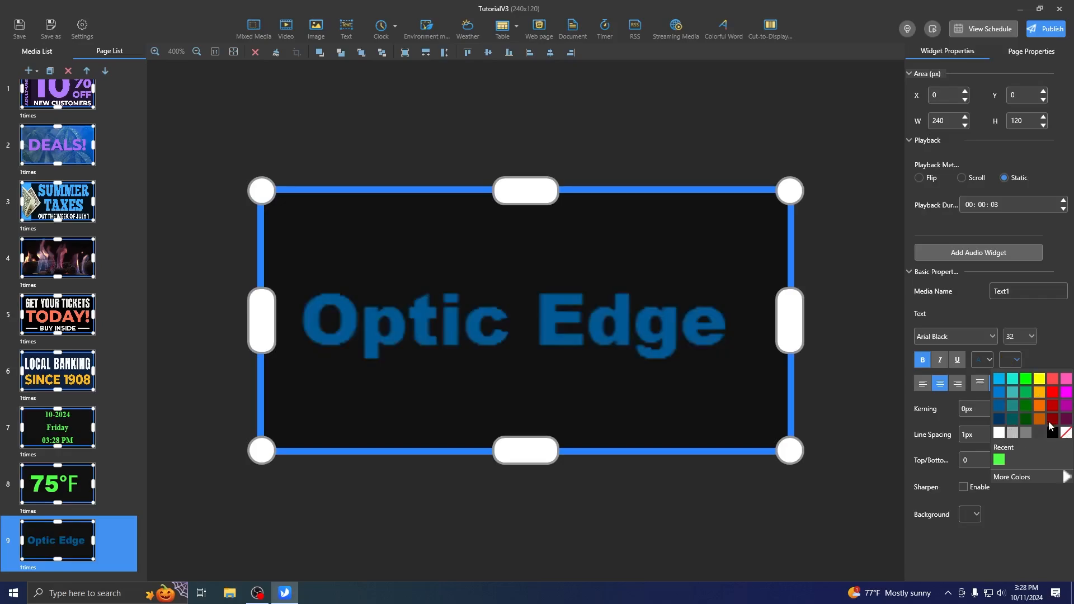
click(1059, 348)
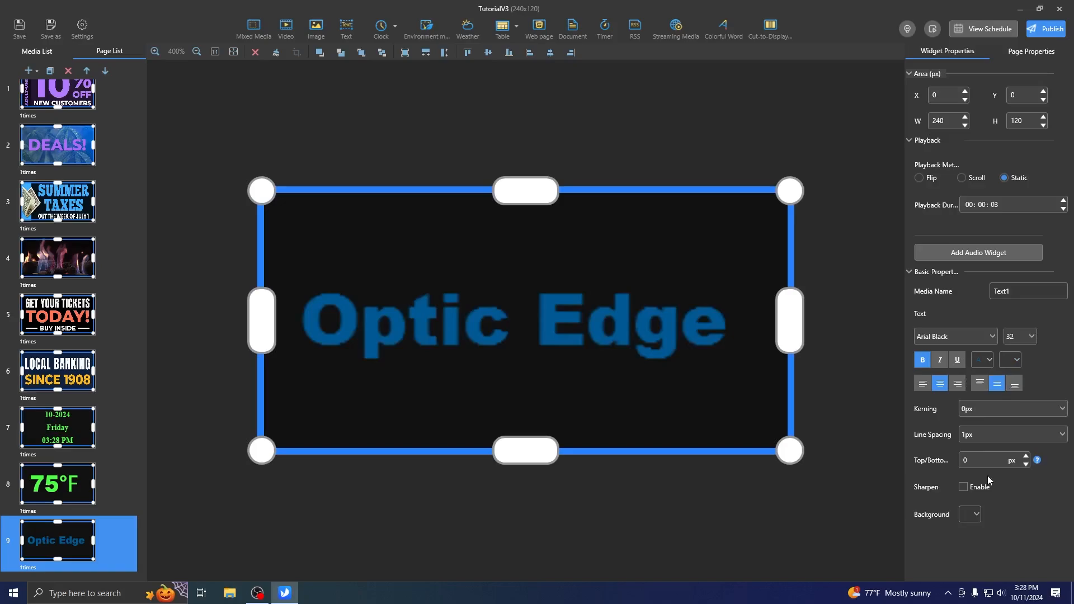
- Try white, black, green, dark blue, light blue and magenta as the text widget's background, and reset it to no colour
click(972, 518)
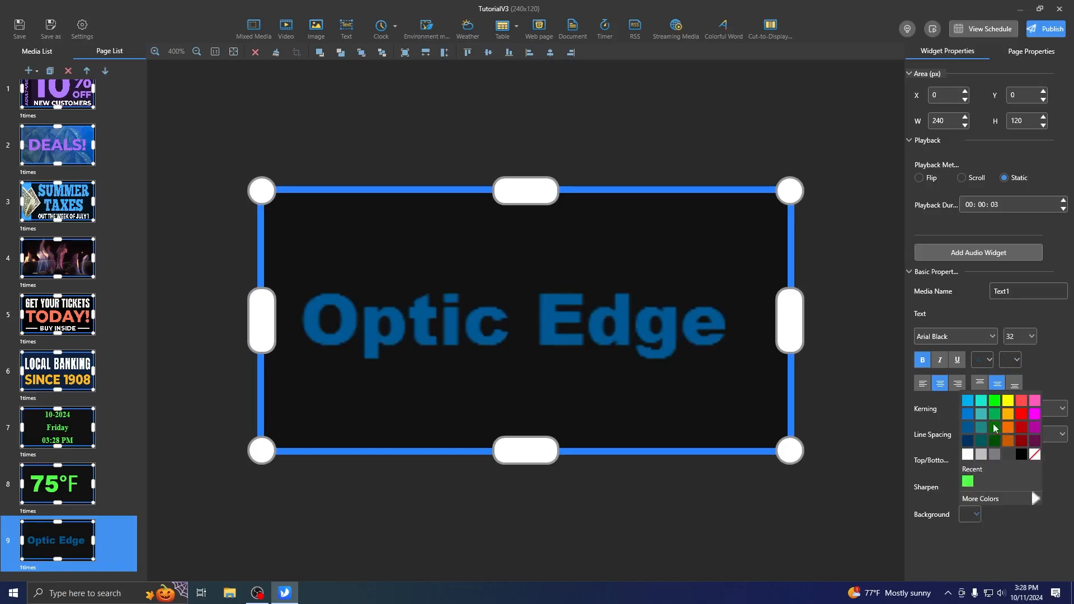
click(974, 455)
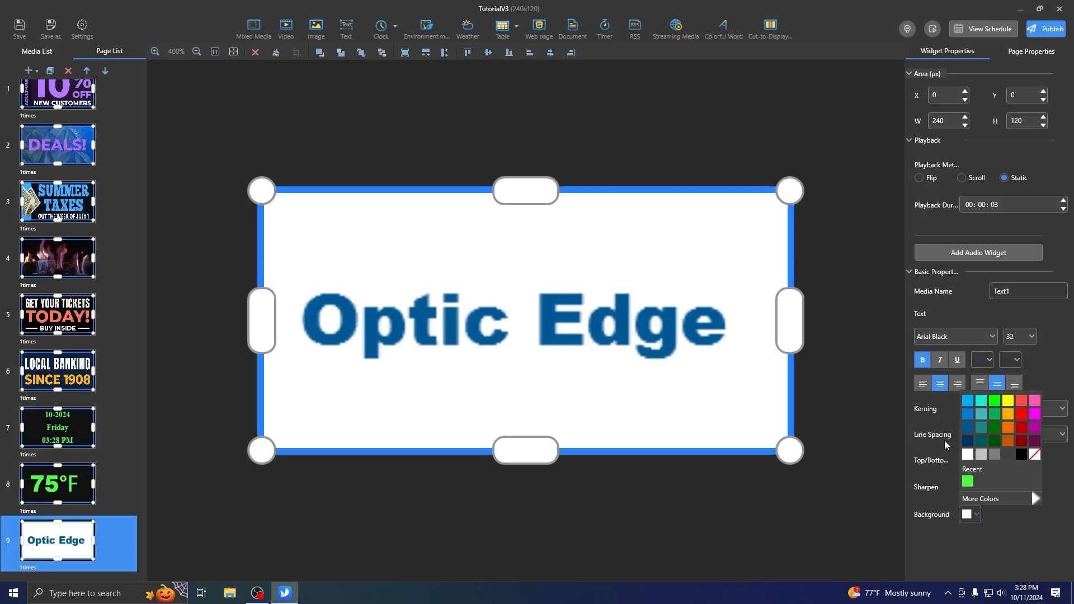
click(1022, 454)
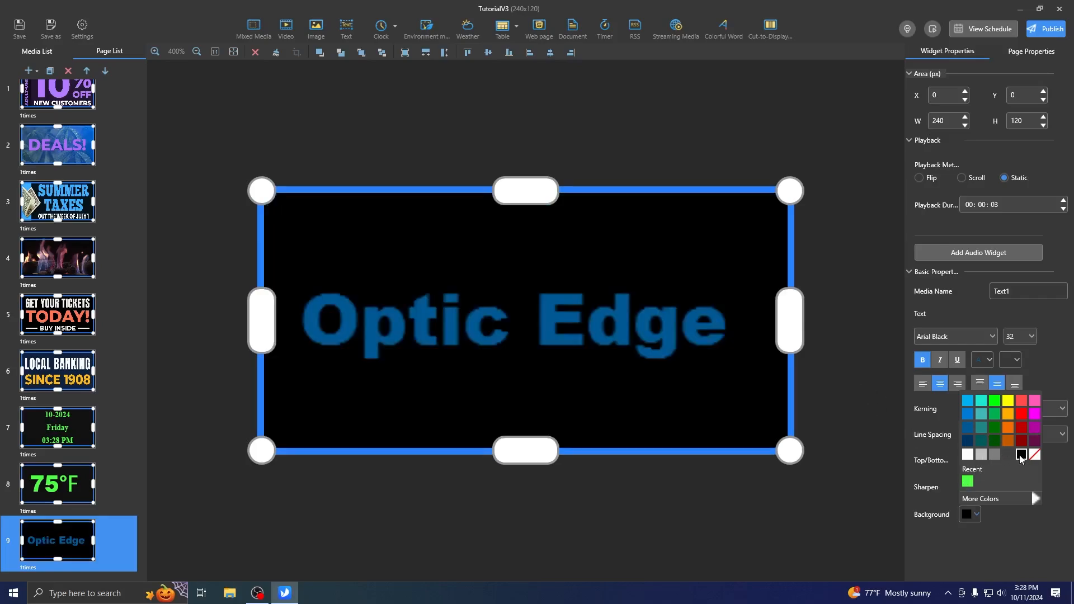
click(1035, 454)
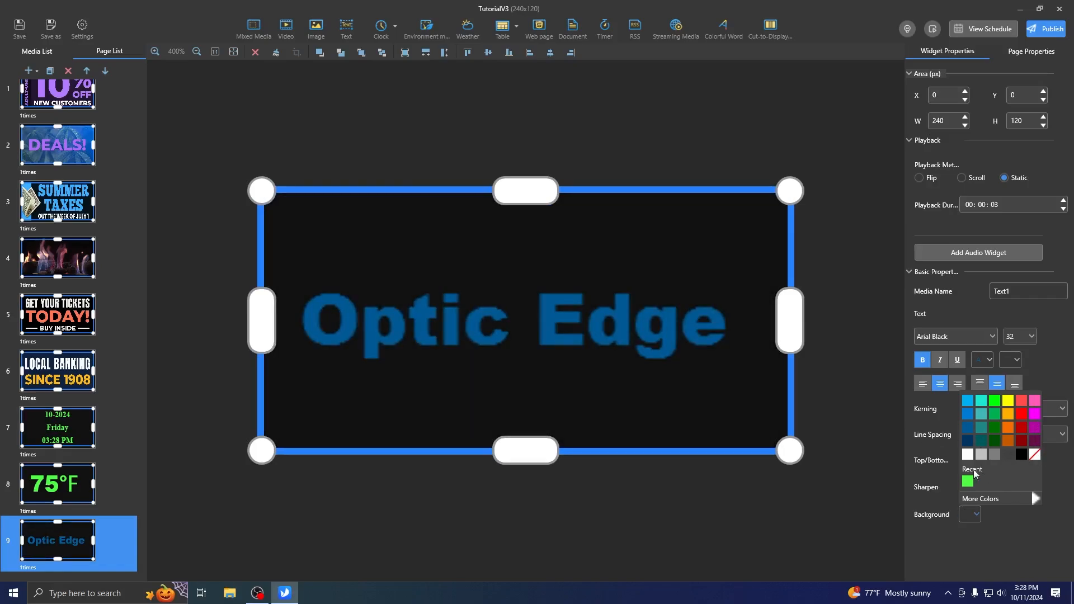
click(994, 414)
click(969, 441)
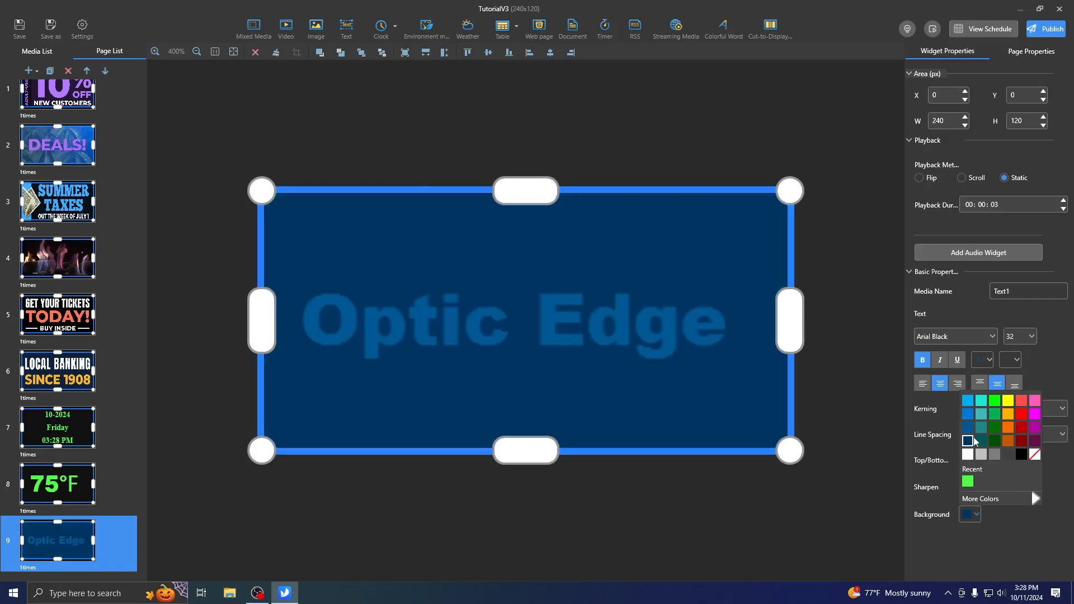
click(968, 401)
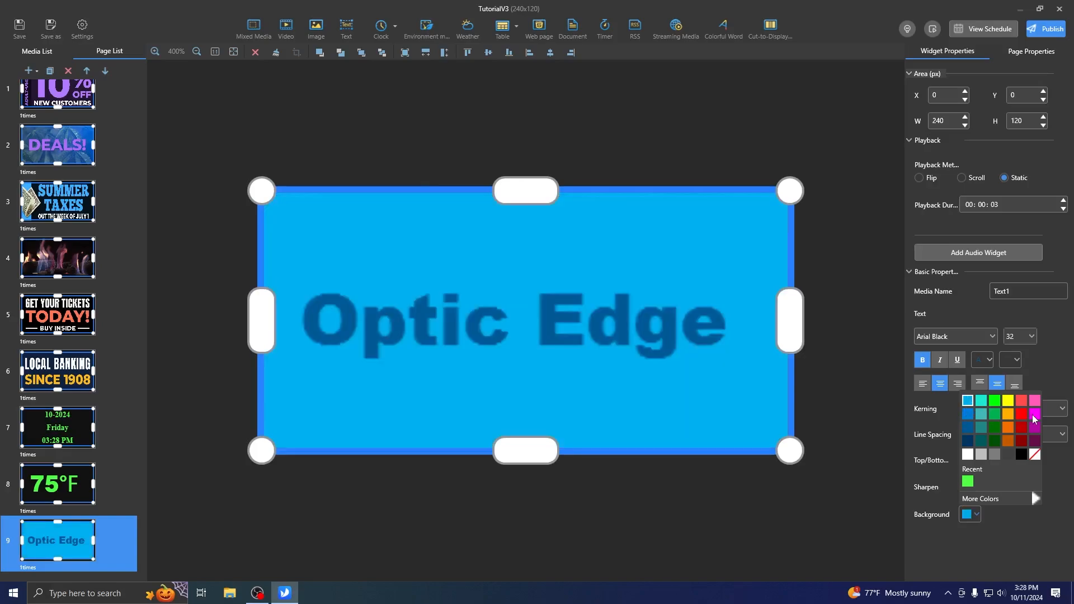
click(1035, 414)
click(1037, 456)
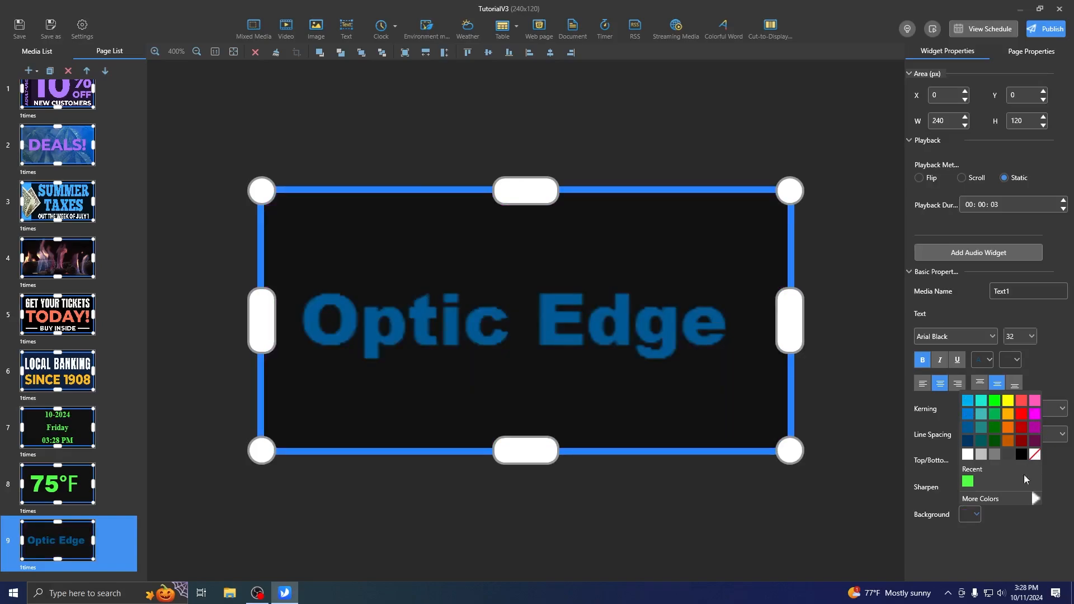
click(1013, 523)
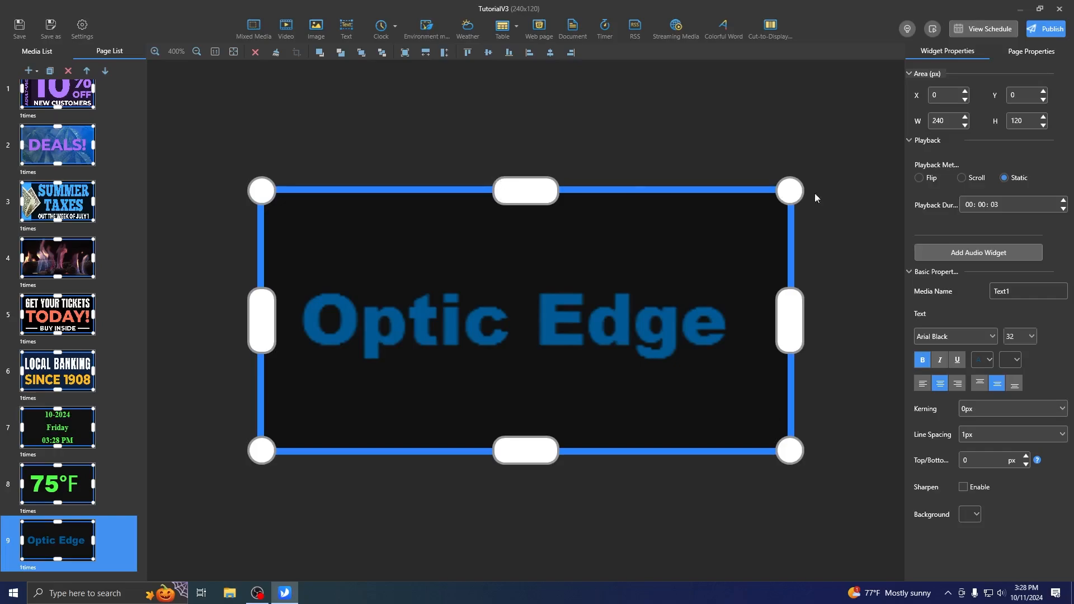
- Add a new page with an environment monitoring widget after the Optic Edge page, and add another blank page after it
click(28, 71)
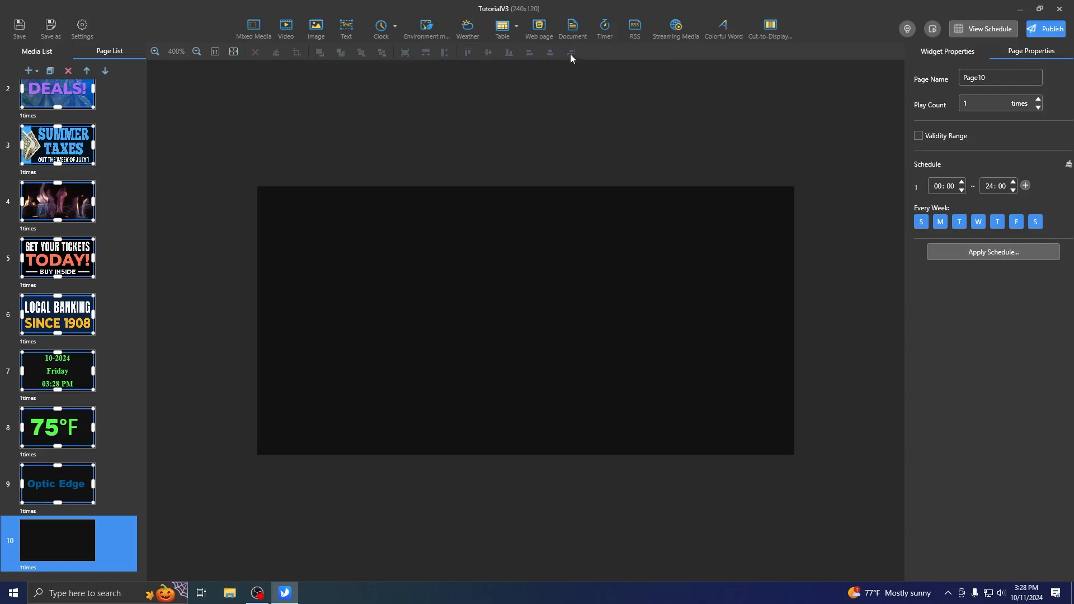
click(425, 27)
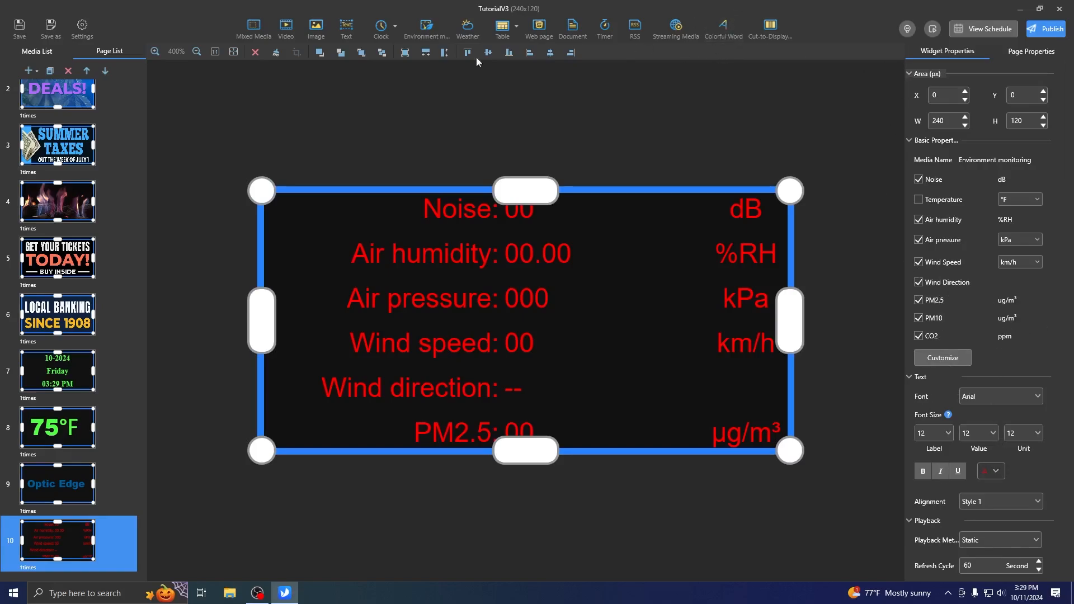
click(27, 69)
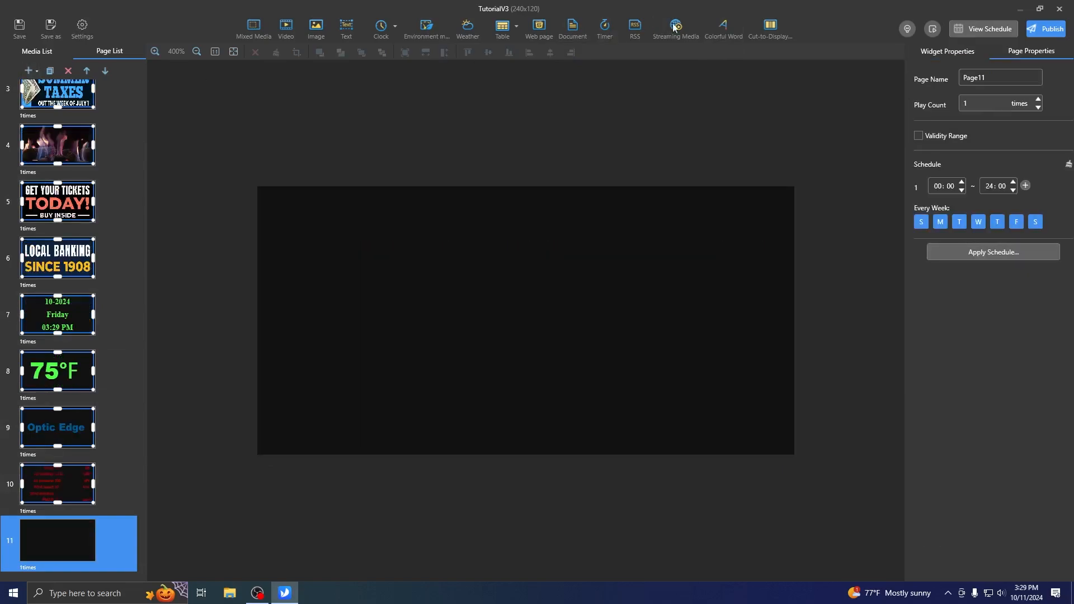
- Add a Colorful Word widget to the blank page 11 and review its text colour and basic properties
click(735, 28)
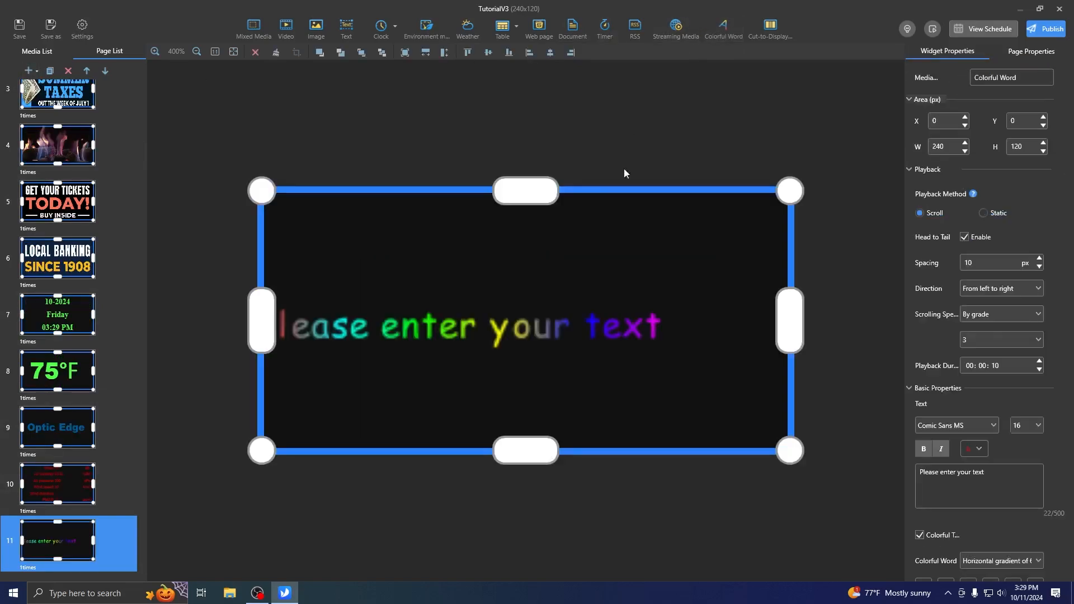
click(978, 450)
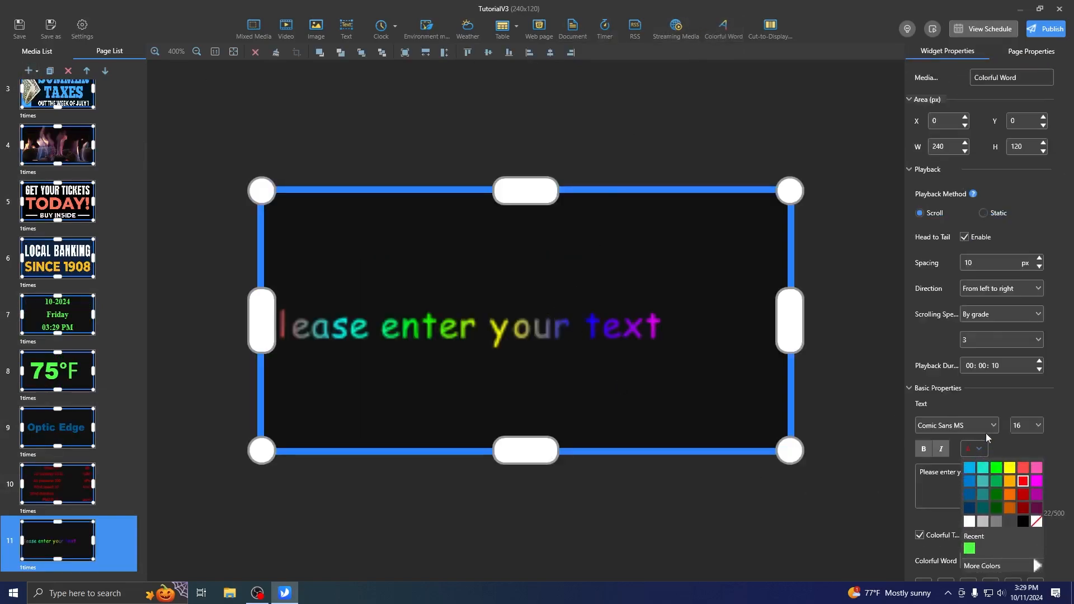
click(954, 391)
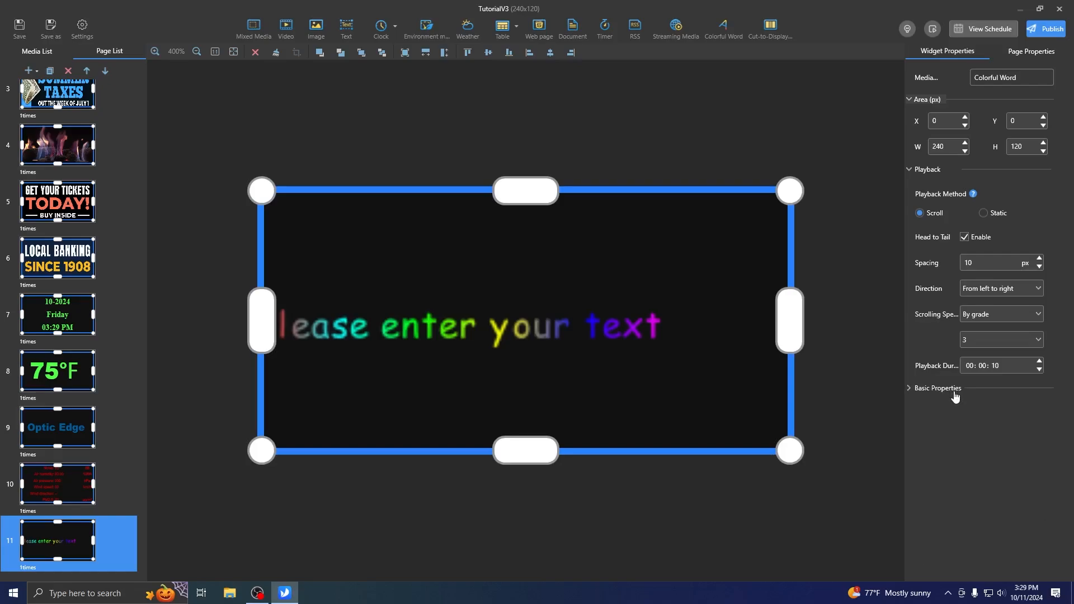
click(908, 391)
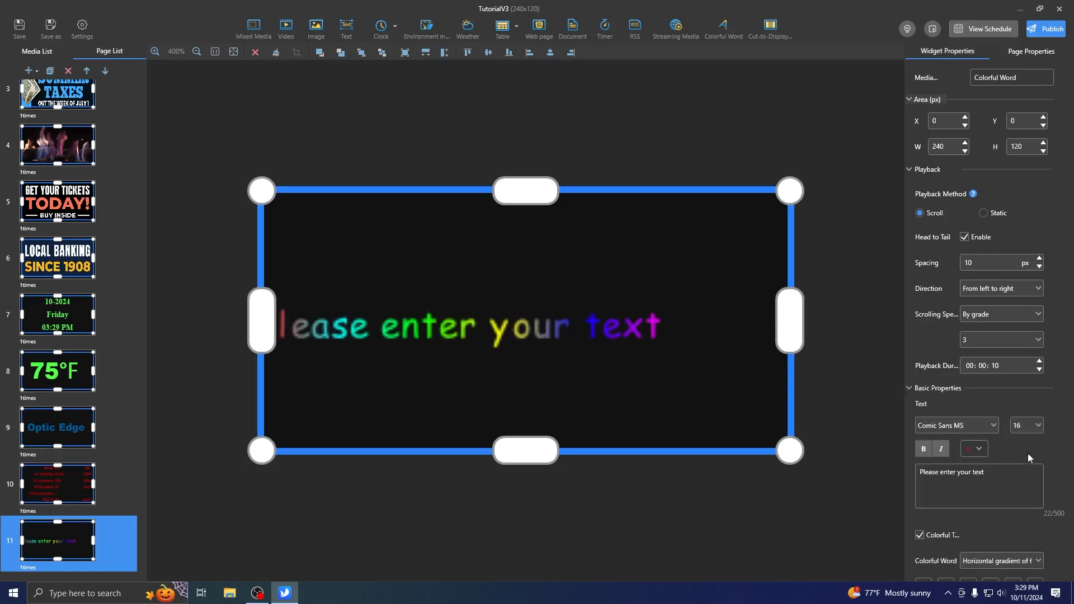
scroll(1029, 453, down, 2)
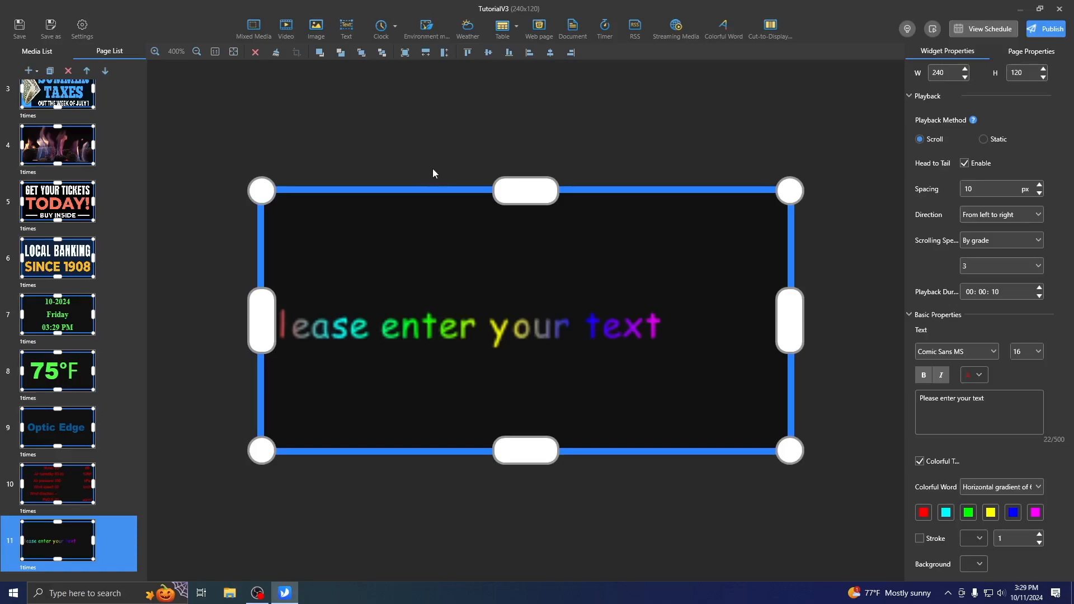
- Save the TutorialV3 solution and publish it to the OpticEdge8mm screen
click(21, 26)
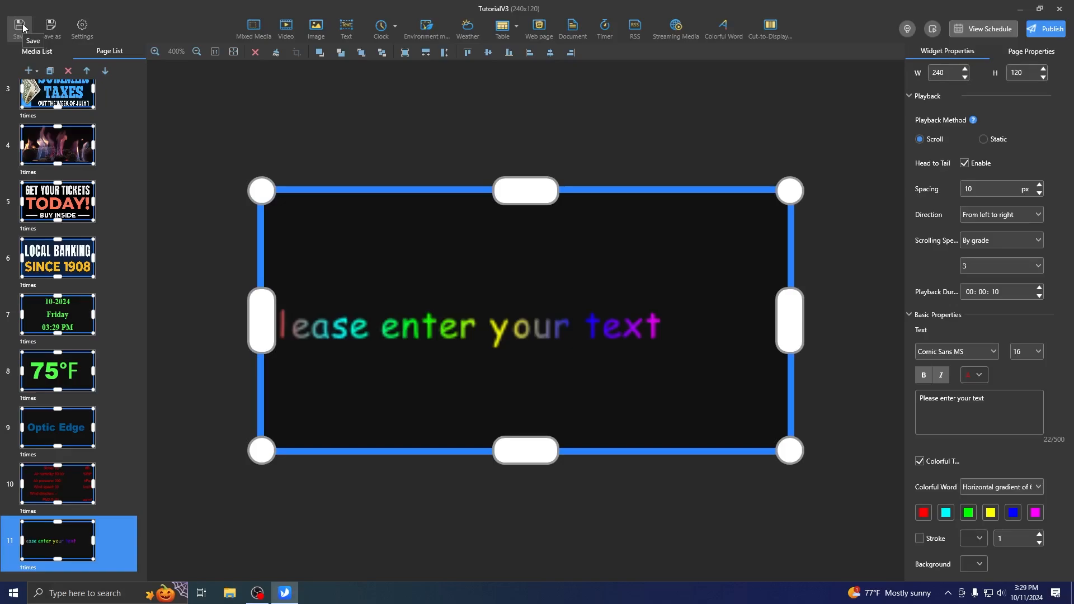
click(1053, 35)
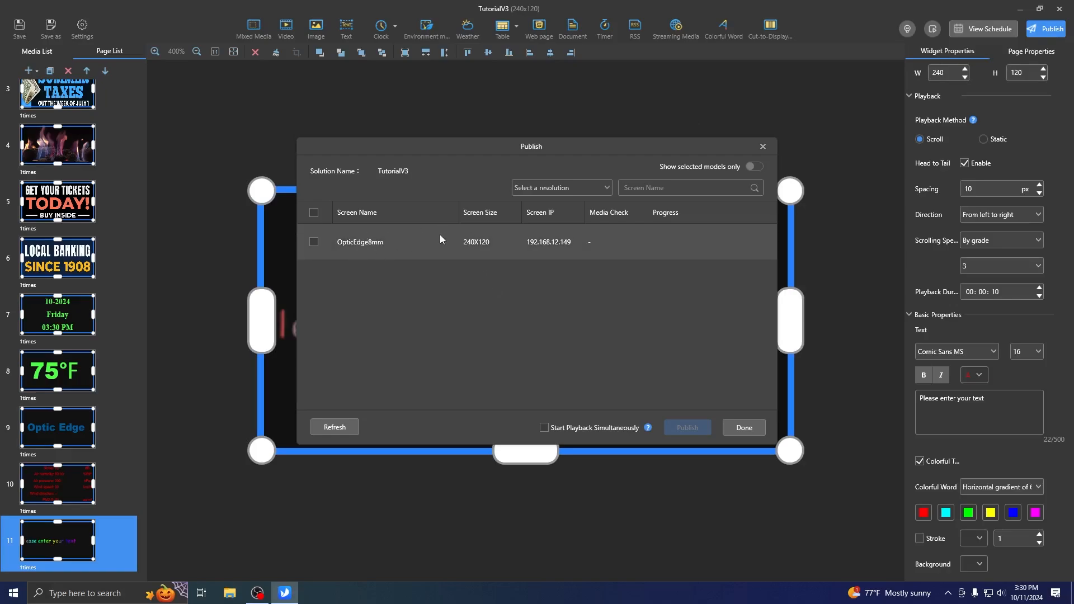
click(314, 243)
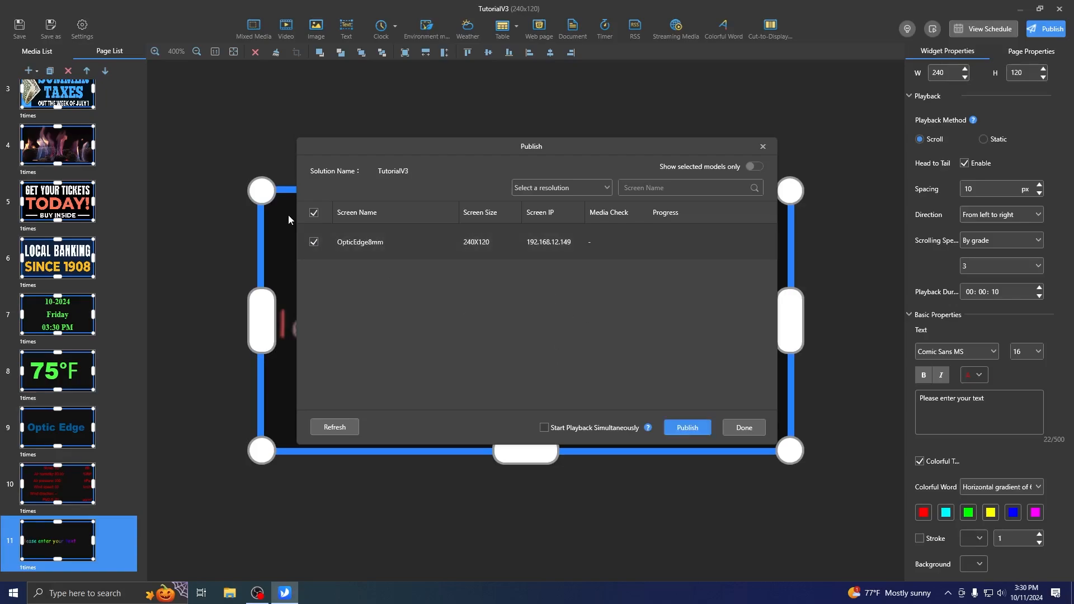
click(679, 428)
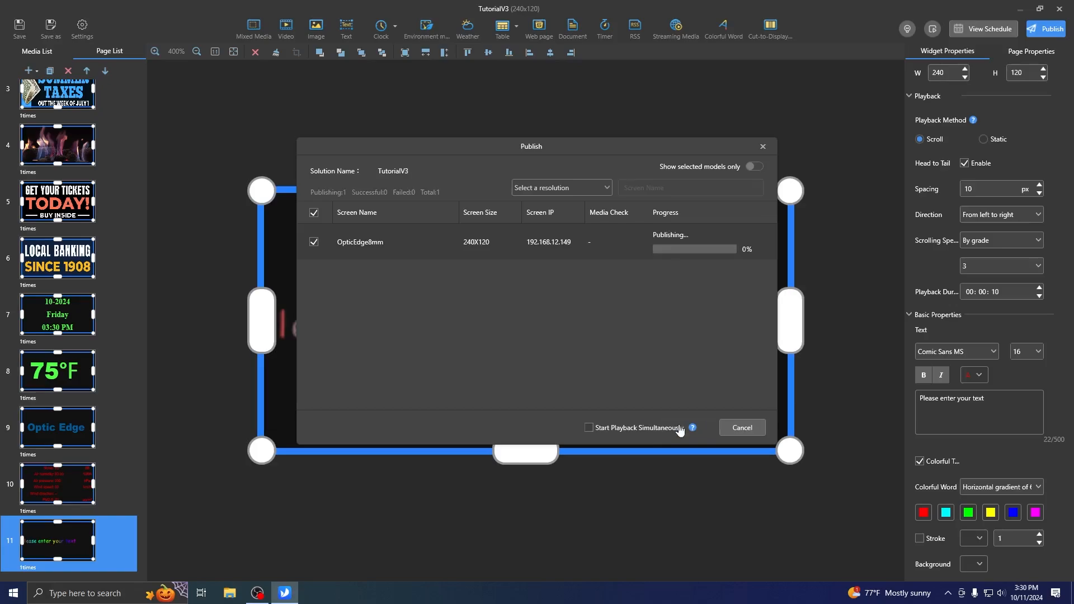